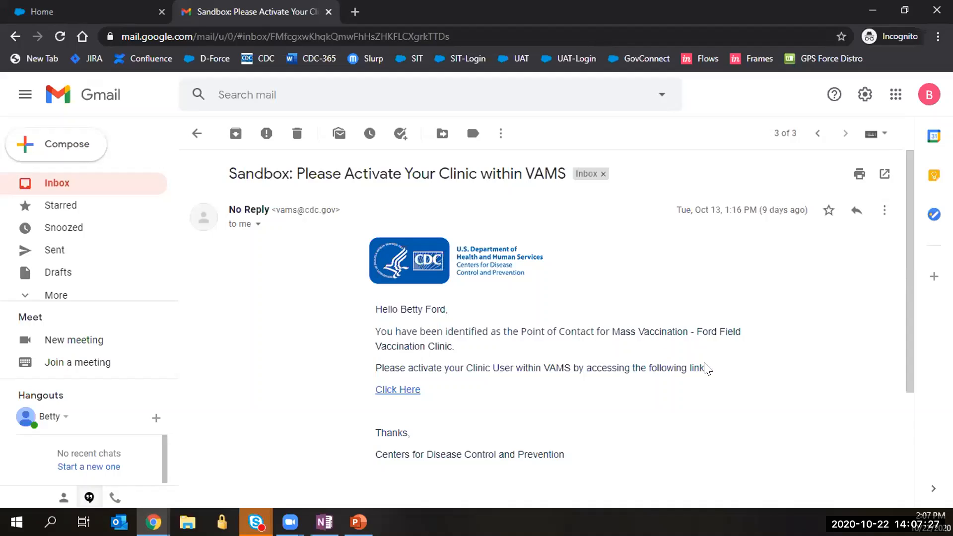
# Scroll through the Ford Field activation email and return to the Gmail inbox list.
pyautogui.scroll(-1, 695, 357)
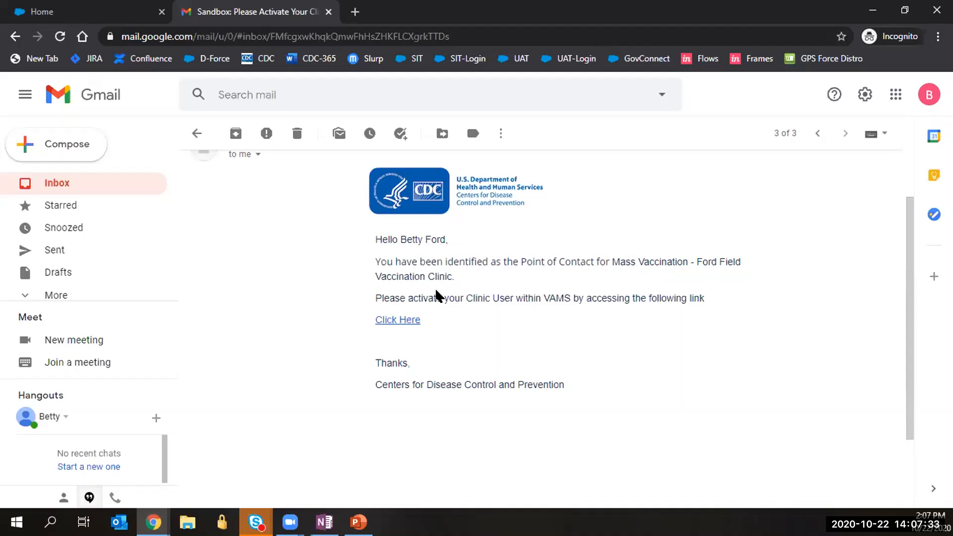
pyautogui.click(59, 187)
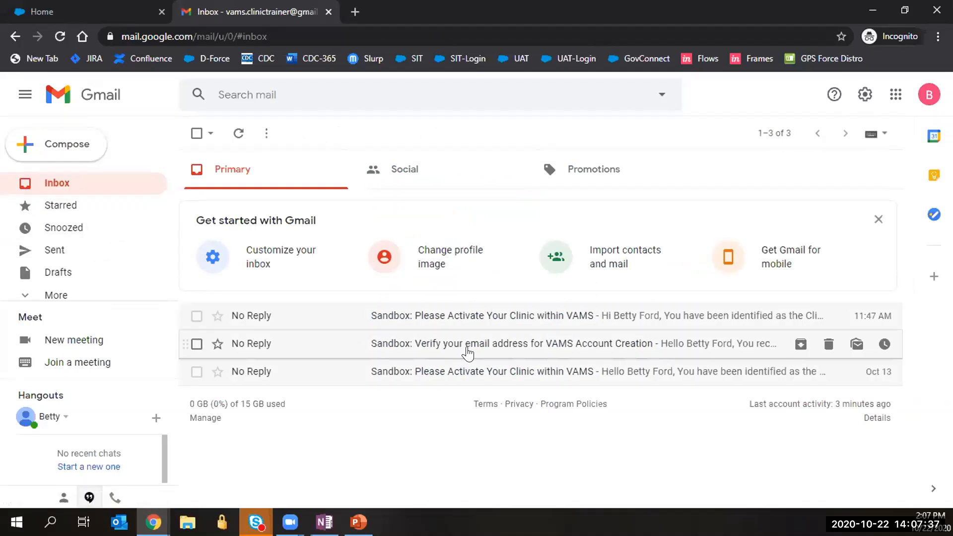
# Check the verification email, read the newest Telegraph activation email, then switch to the VAMS Home tab.
pyautogui.click(471, 346)
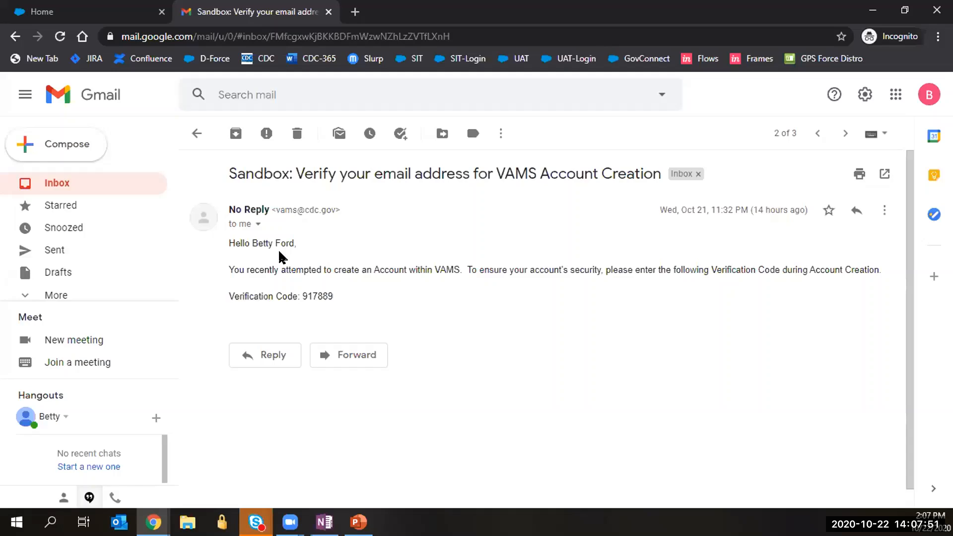
pyautogui.click(63, 189)
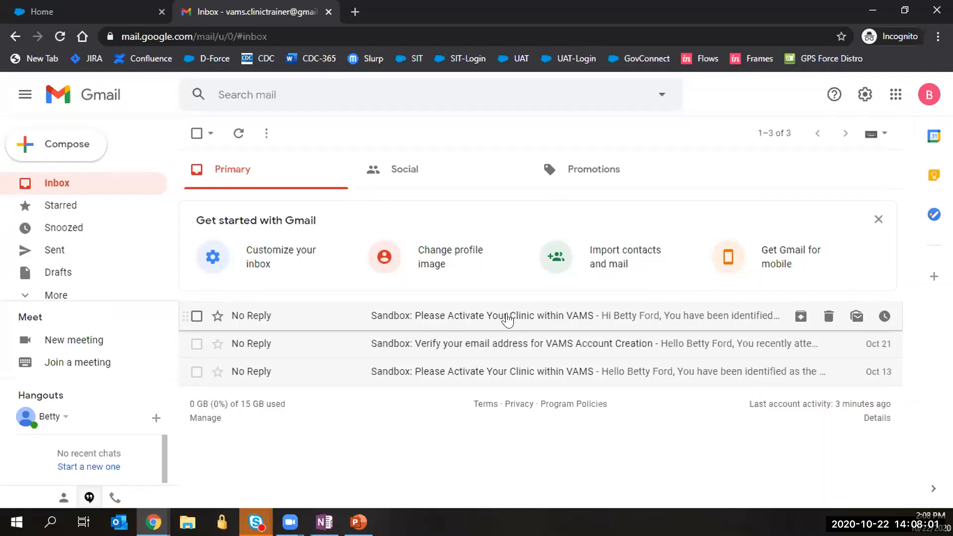
pyautogui.click(507, 318)
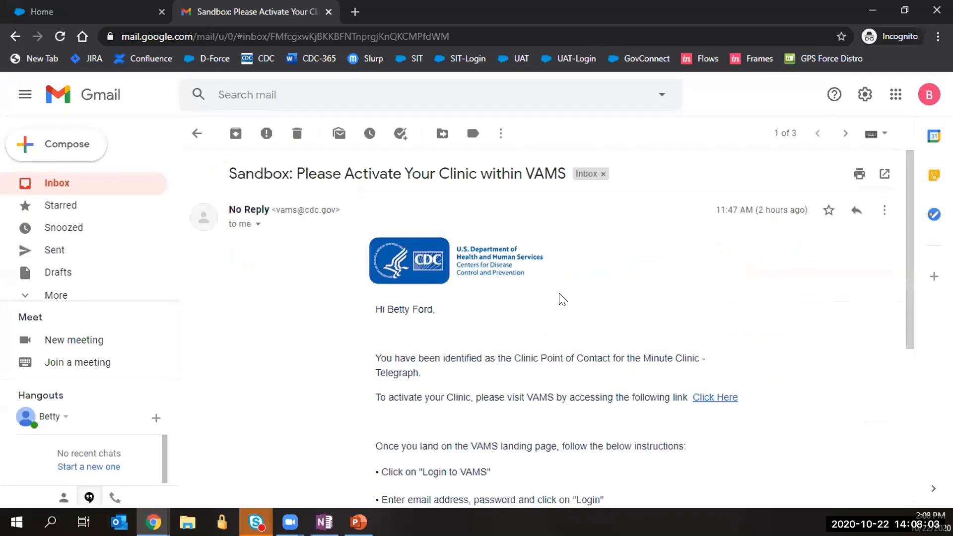
pyautogui.scroll(-1, 557, 312)
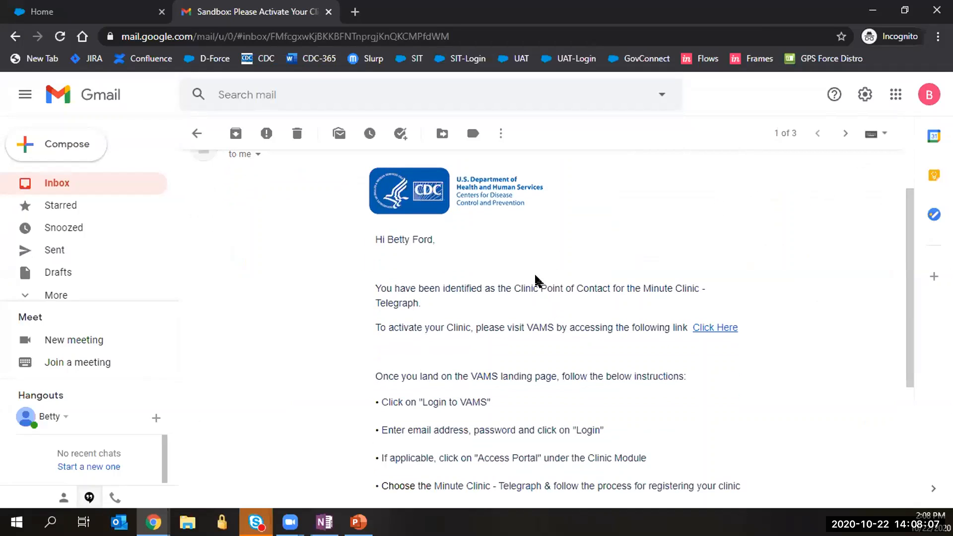
pyautogui.scroll(-1, 536, 279)
pyautogui.scroll(-1, 536, 279)
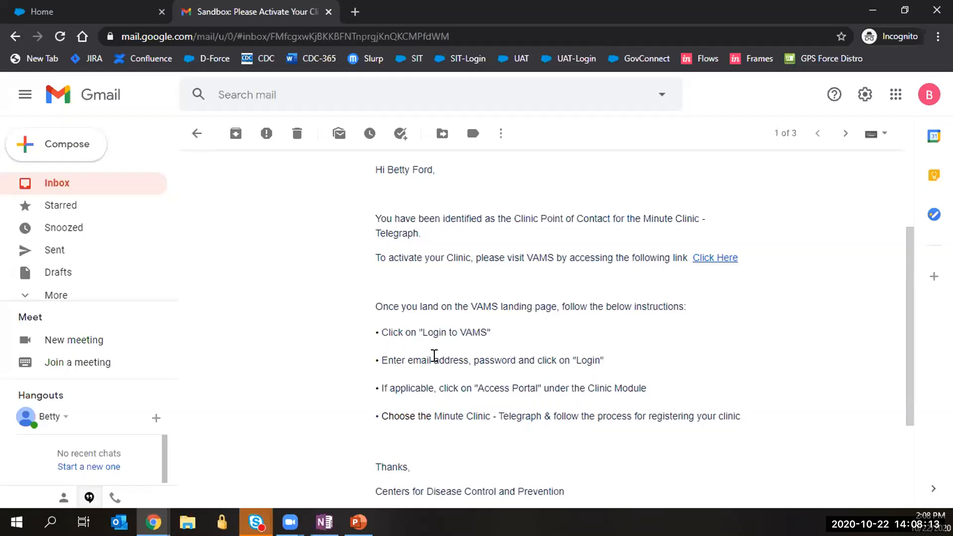
pyautogui.click(48, 16)
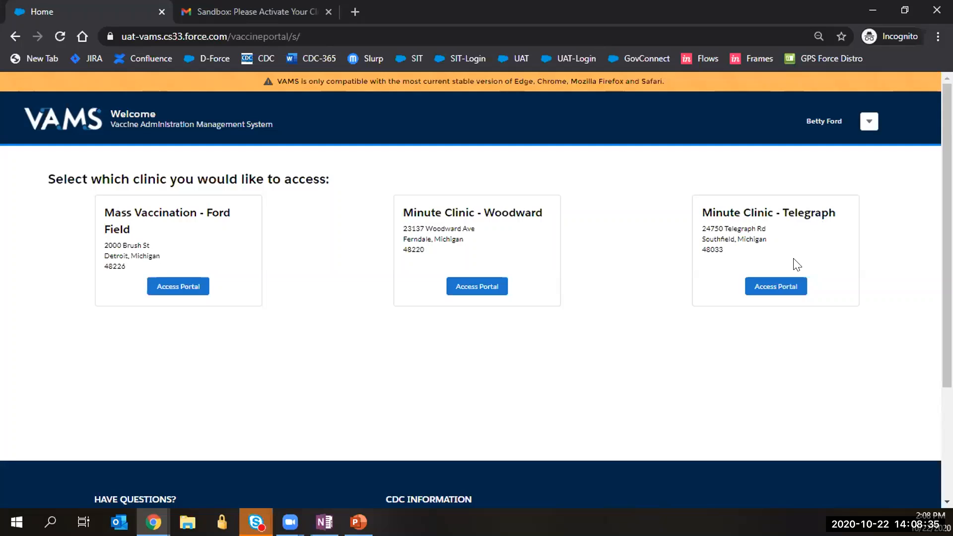
# Access the Minute Clinic - Telegraph portal from the clinic selection page.
pyautogui.click(767, 297)
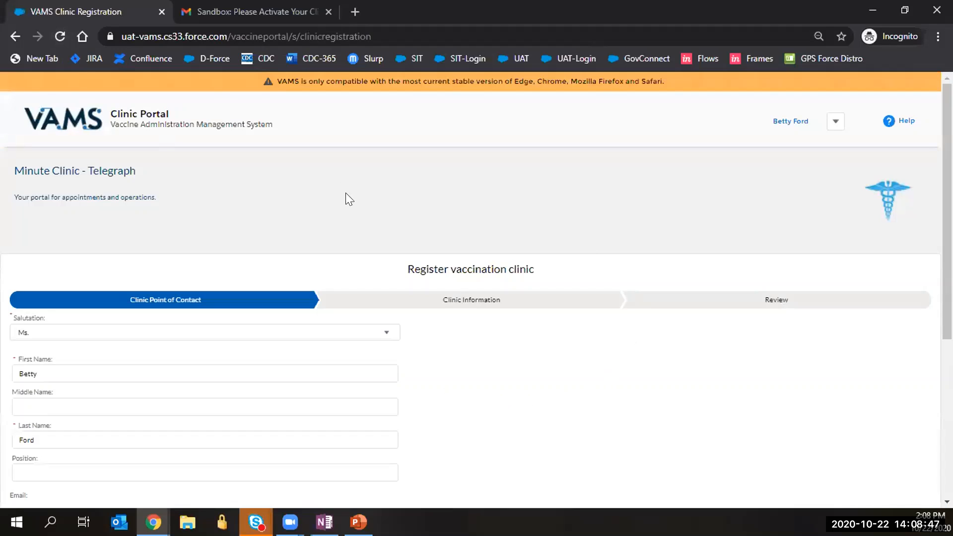
# Accept the pre-filled Clinic Point of Contact, Clinic Information and addresses, advancing to Review.
pyautogui.scroll(-2, 128, 322)
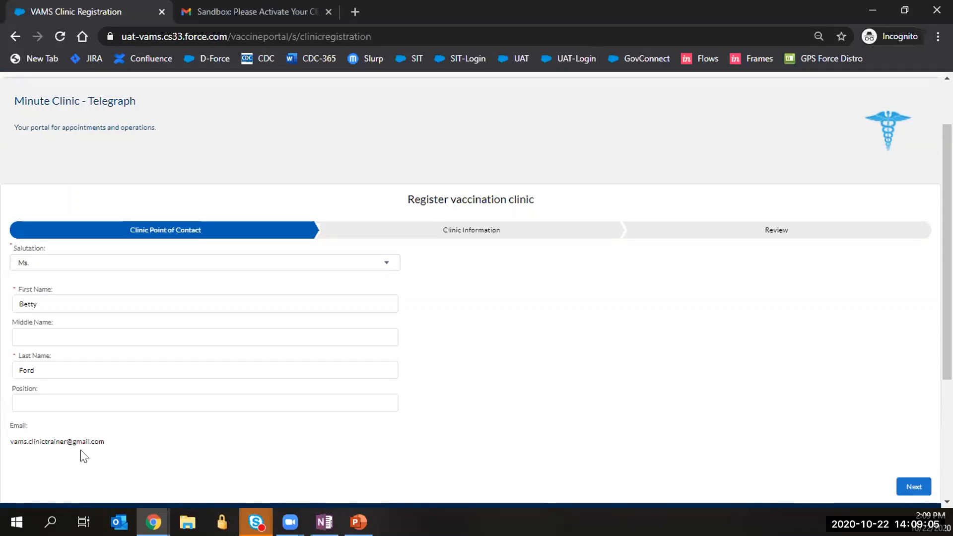
pyautogui.click(905, 489)
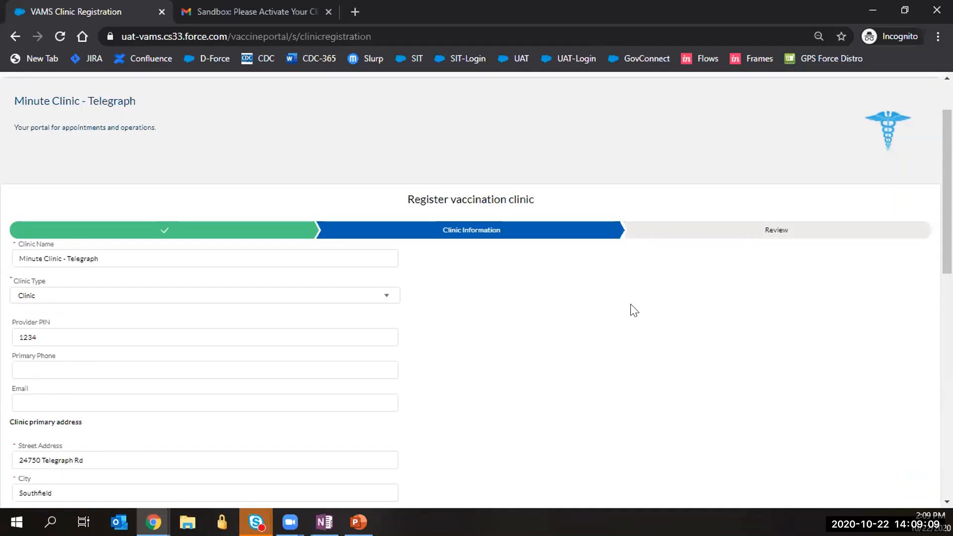
pyautogui.scroll(-1, 634, 310)
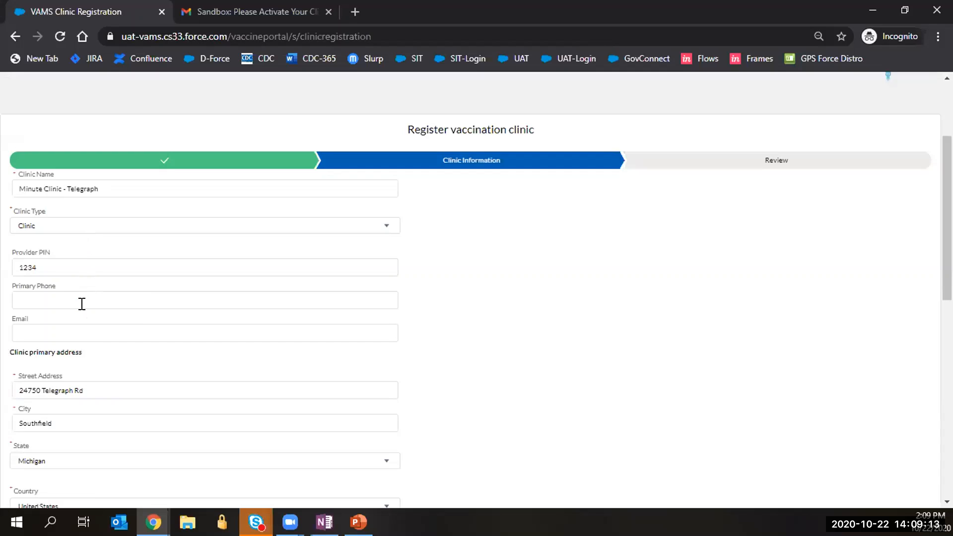
pyautogui.scroll(-1, 90, 310)
pyautogui.scroll(-2, 82, 342)
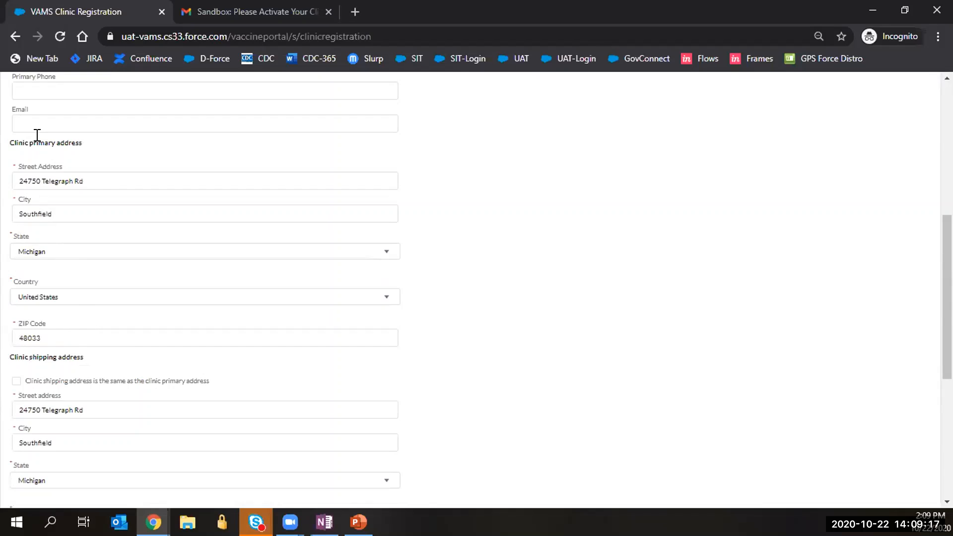
pyautogui.scroll(-1, 64, 323)
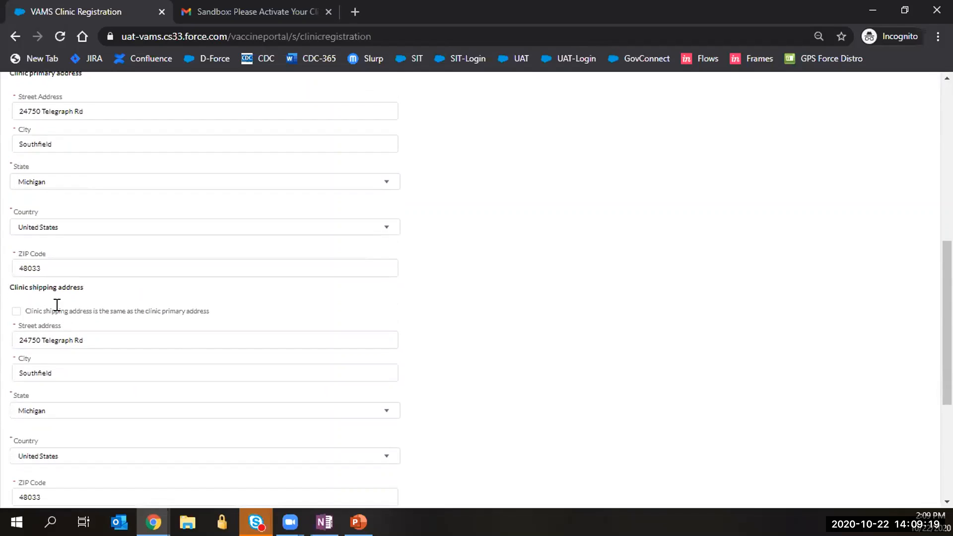
pyautogui.scroll(-1, 63, 320)
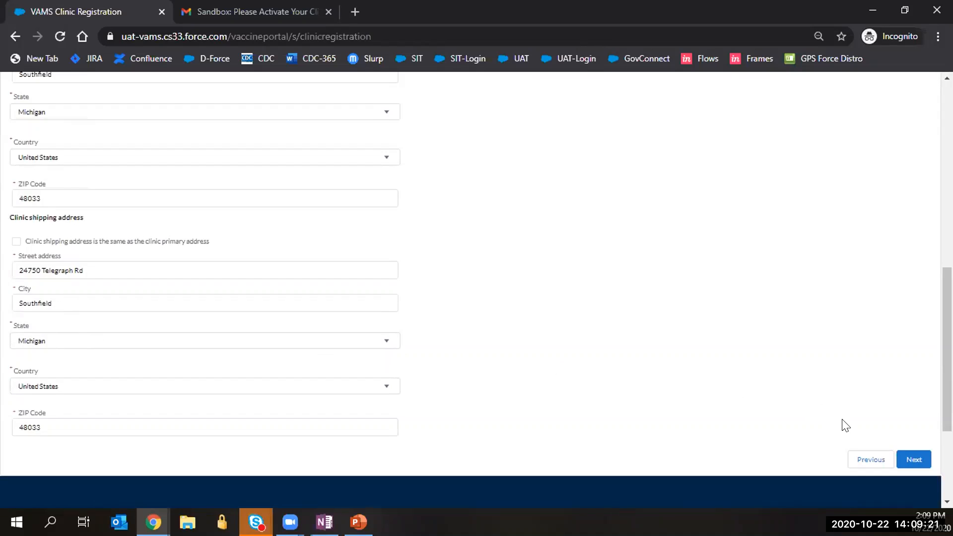
pyautogui.click(914, 458)
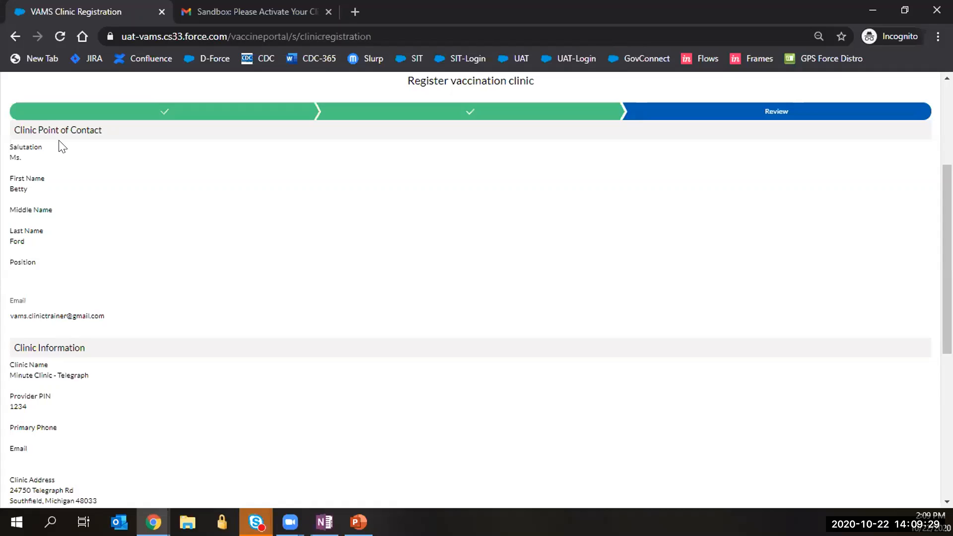
# Confirm the Telegraph registration details are accurate and submit the registration.
pyautogui.scroll(-4, 60, 146)
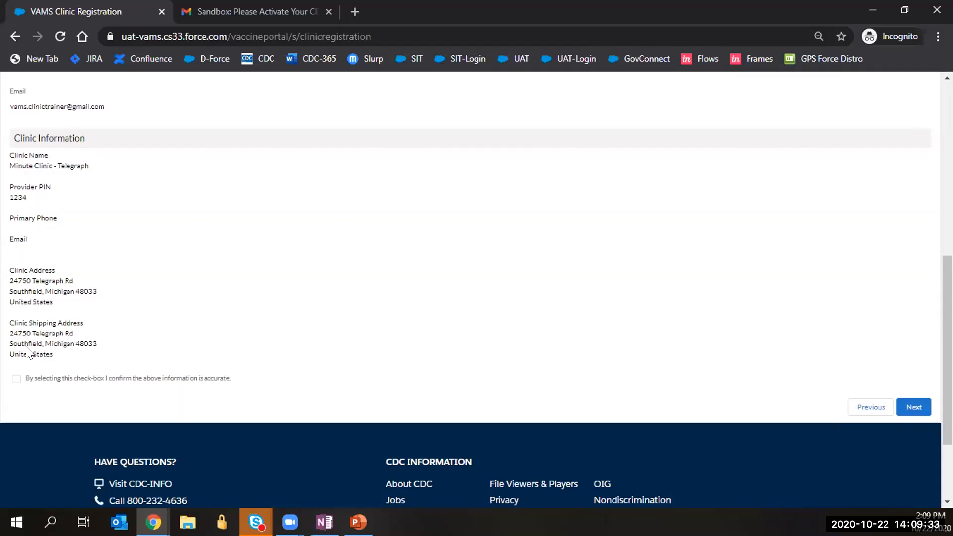
pyautogui.click(16, 379)
pyautogui.click(915, 406)
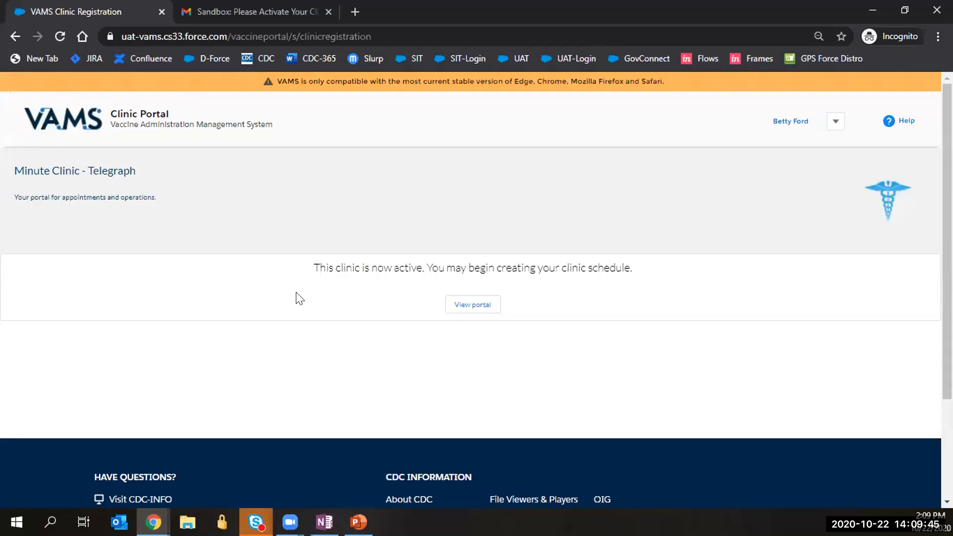
# Open the newly active Telegraph portal and view its empty Inventory Management section.
pyautogui.click(457, 306)
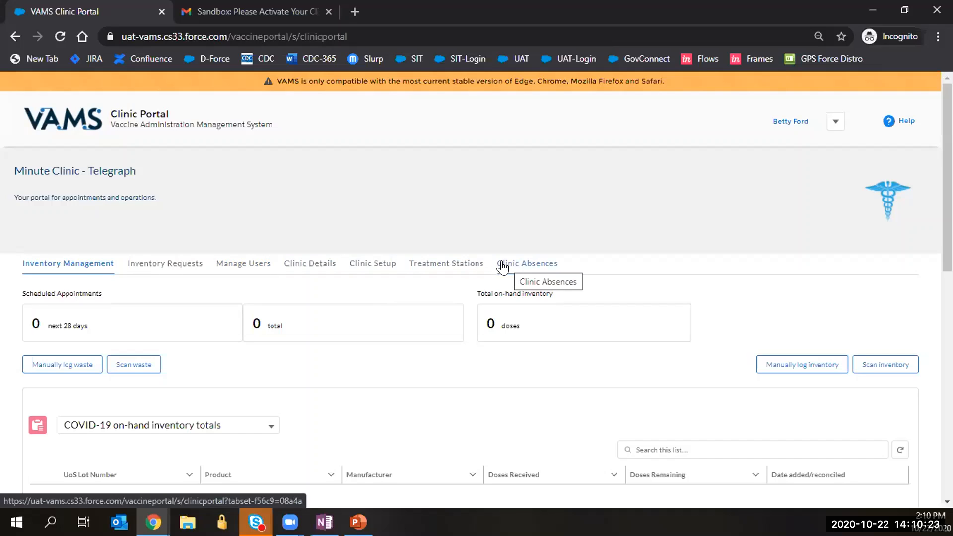
pyautogui.scroll(-1, 128, 235)
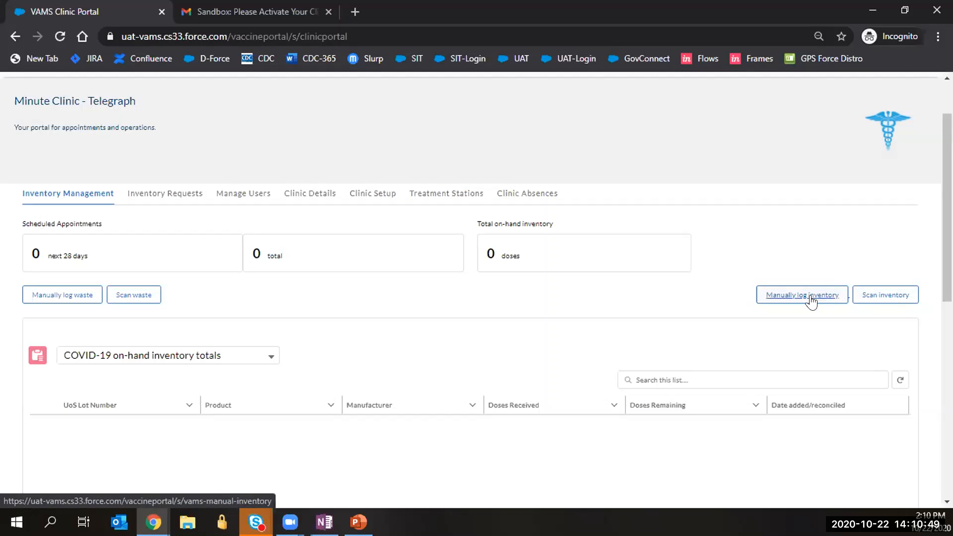
# Start a manual inventory log for Sanofi-Pasteur COVID-A.
pyautogui.click(770, 301)
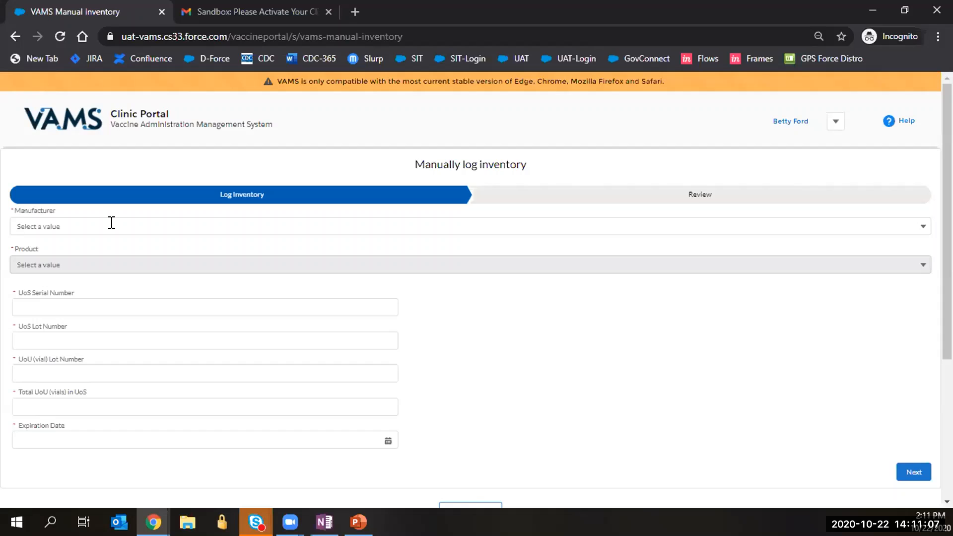
pyautogui.click(112, 223)
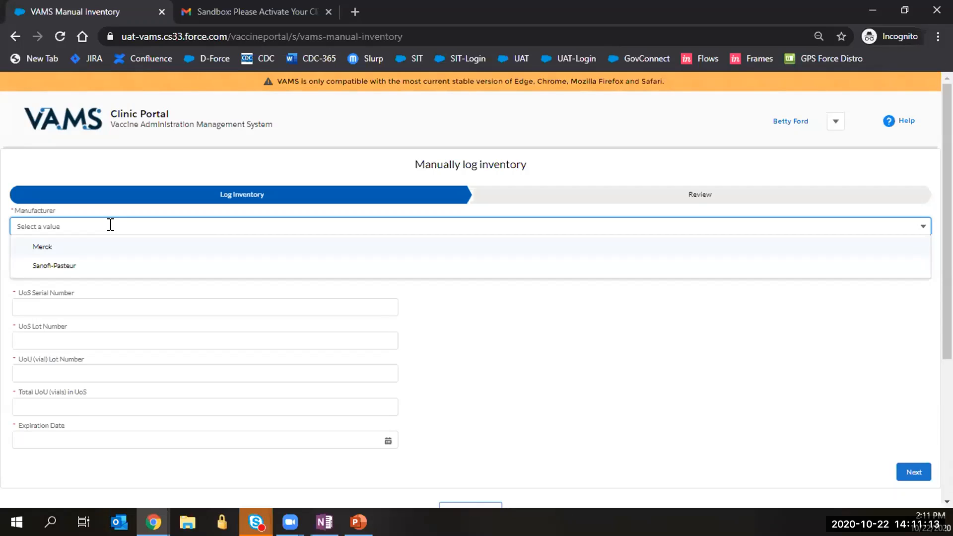
pyautogui.click(54, 266)
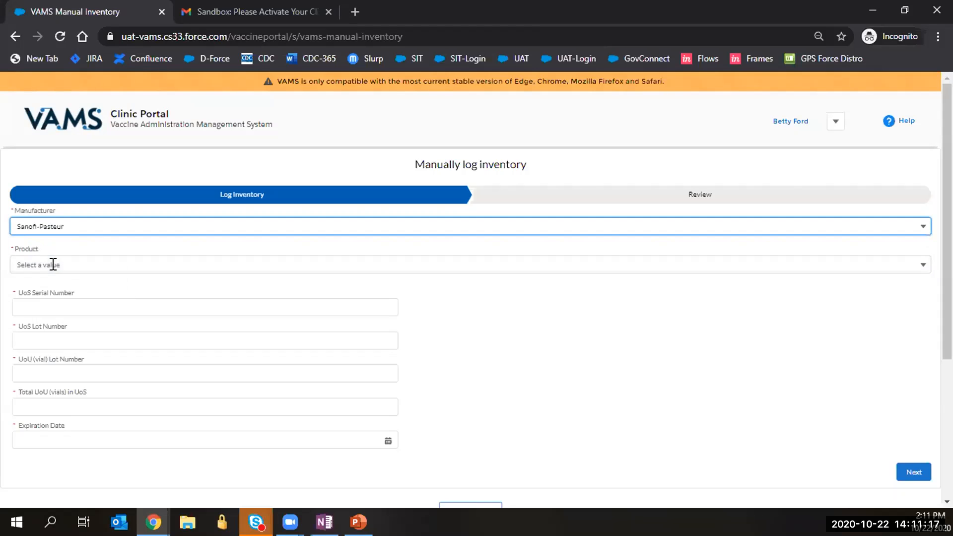
pyautogui.click(55, 263)
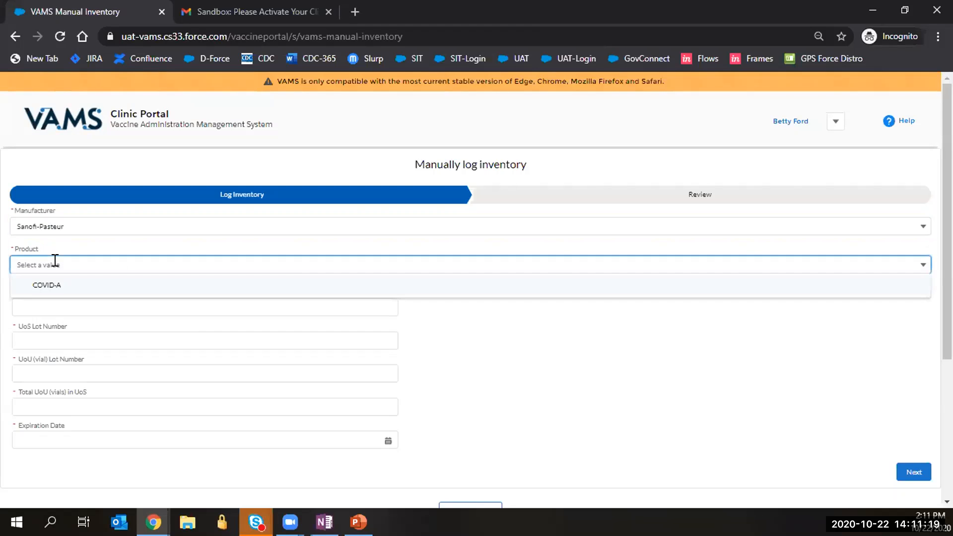
pyautogui.click(56, 287)
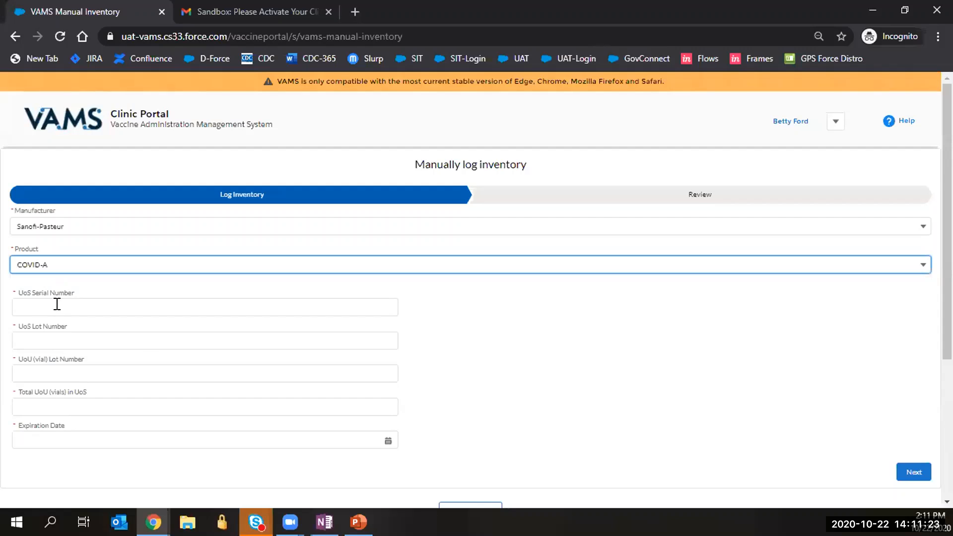
# Enter serial 123147890, UoS lot 123ABC, vial lot 123DEF and 200 total vials.
pyautogui.click(57, 304)
pyautogui.write('1')
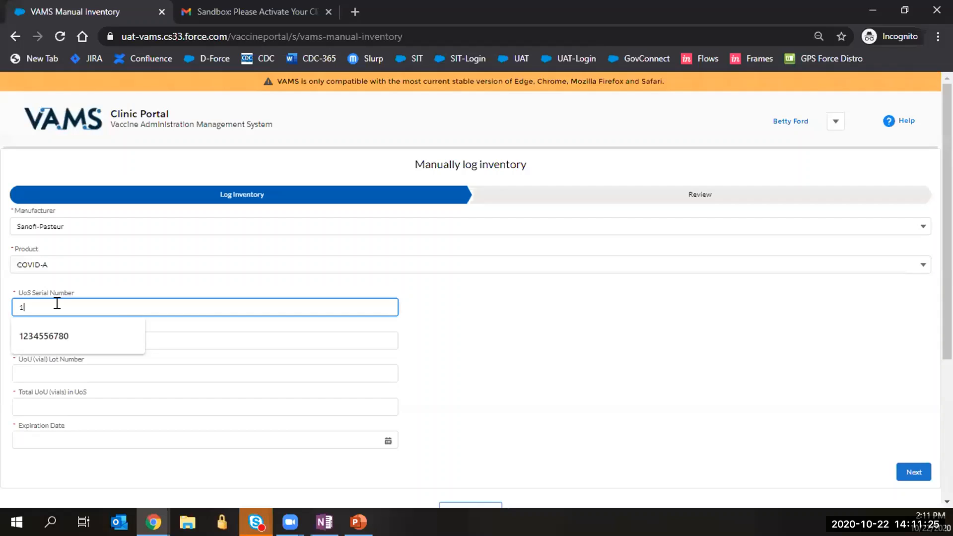
pyautogui.write('23147890')
pyautogui.click(46, 338)
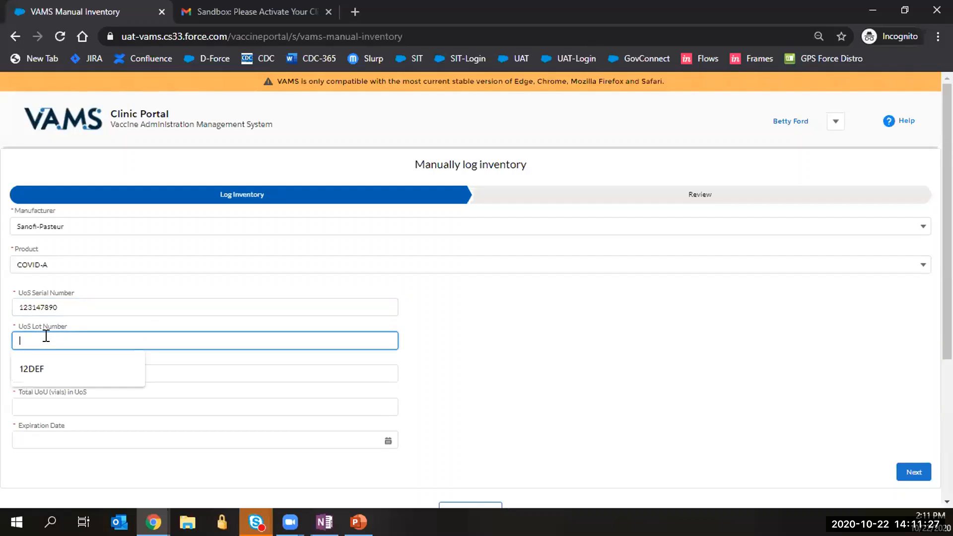
pyautogui.write('123ABC')
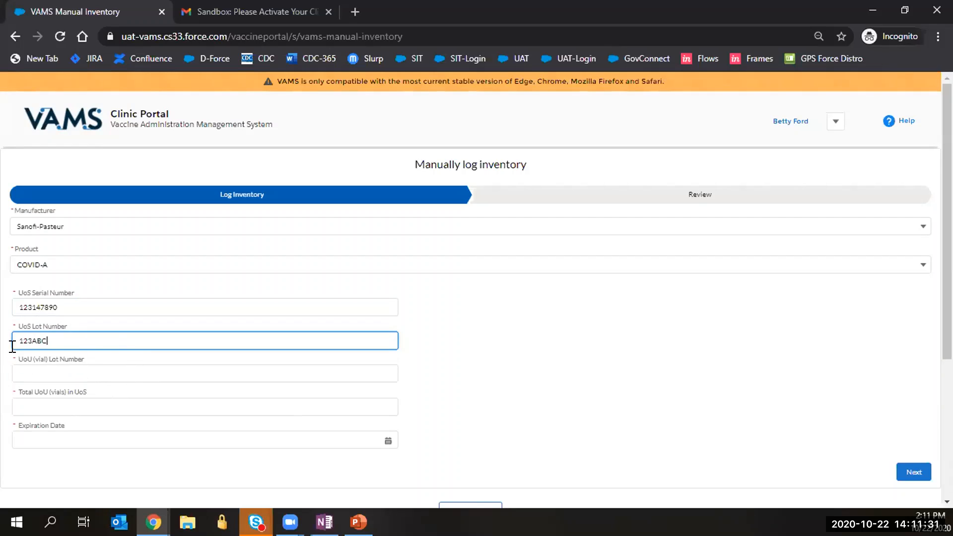
pyautogui.click(48, 369)
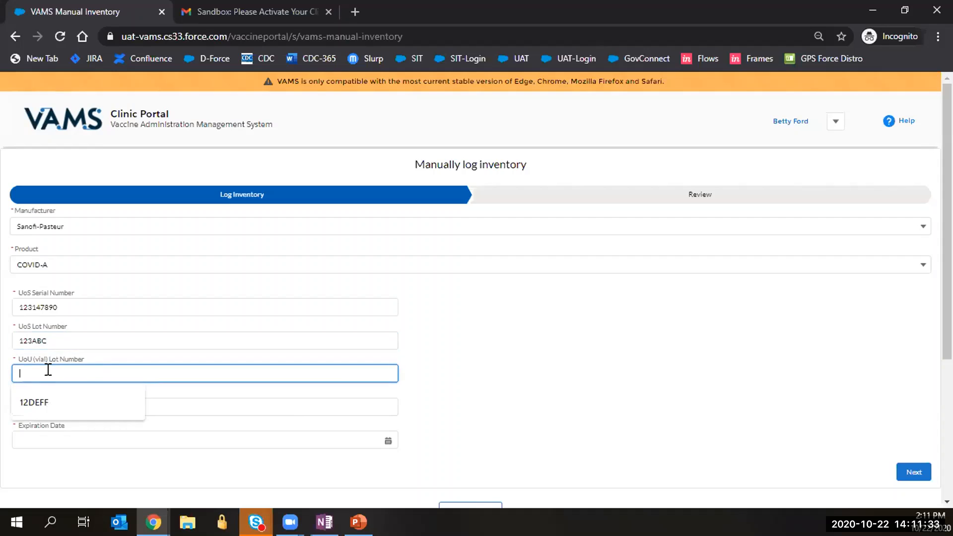
pyautogui.write('123DEF')
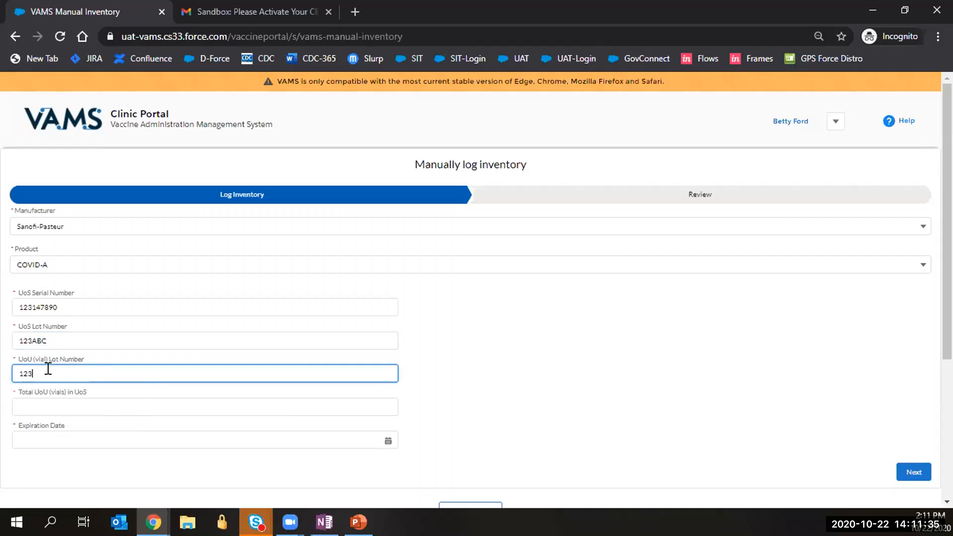
pyautogui.click(90, 401)
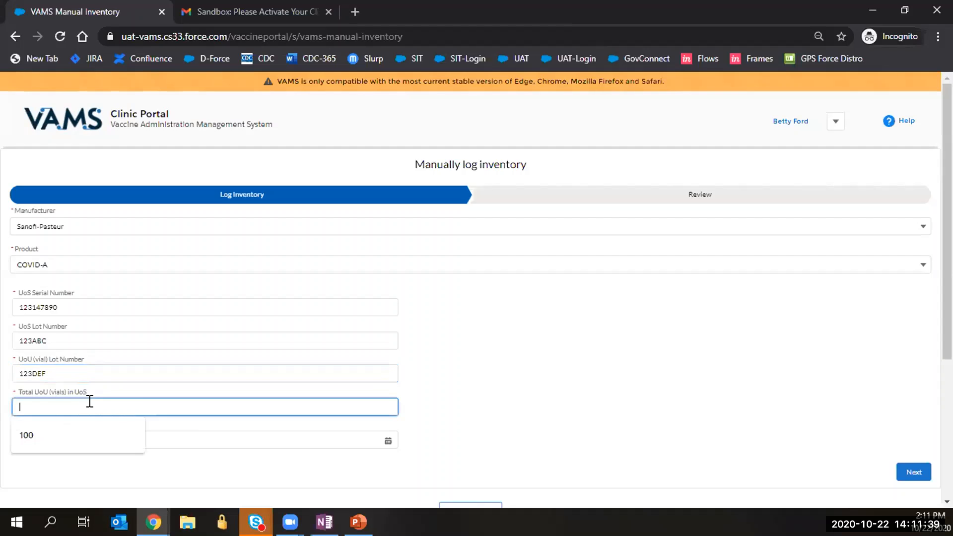
pyautogui.write('200')
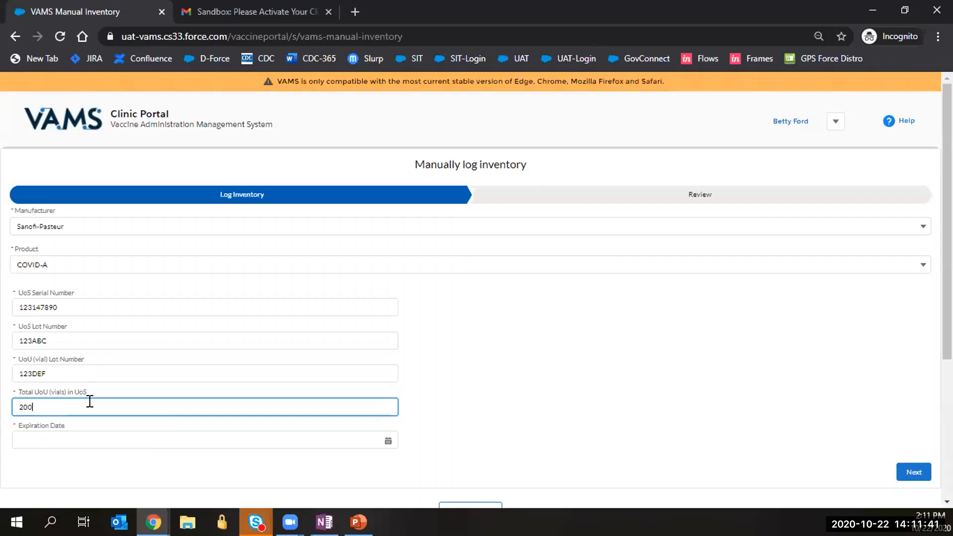
pyautogui.click(530, 388)
# Set the inventory expiration date to October 22, 2021.
pyautogui.scroll(-2, 531, 390)
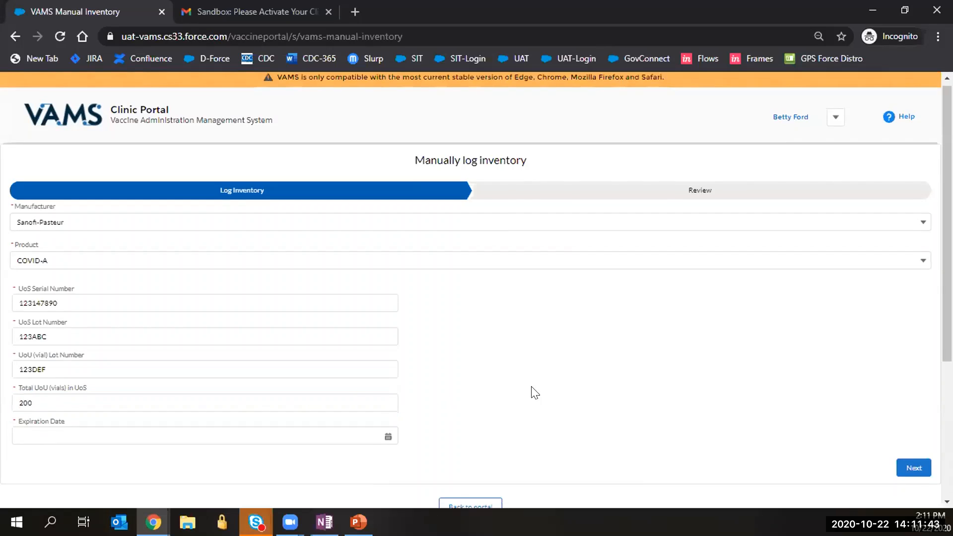
pyautogui.click(388, 368)
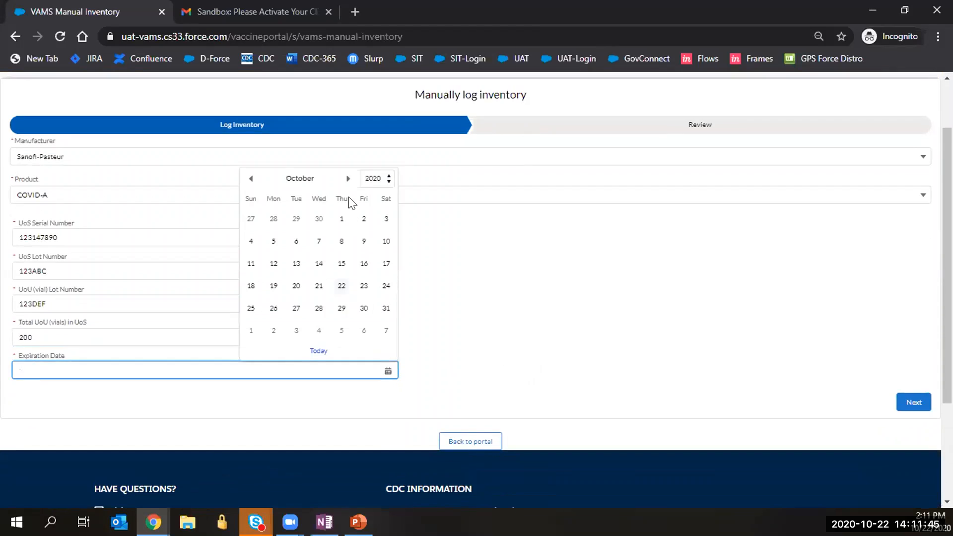
pyautogui.click(387, 184)
pyautogui.scroll(-3, 377, 447)
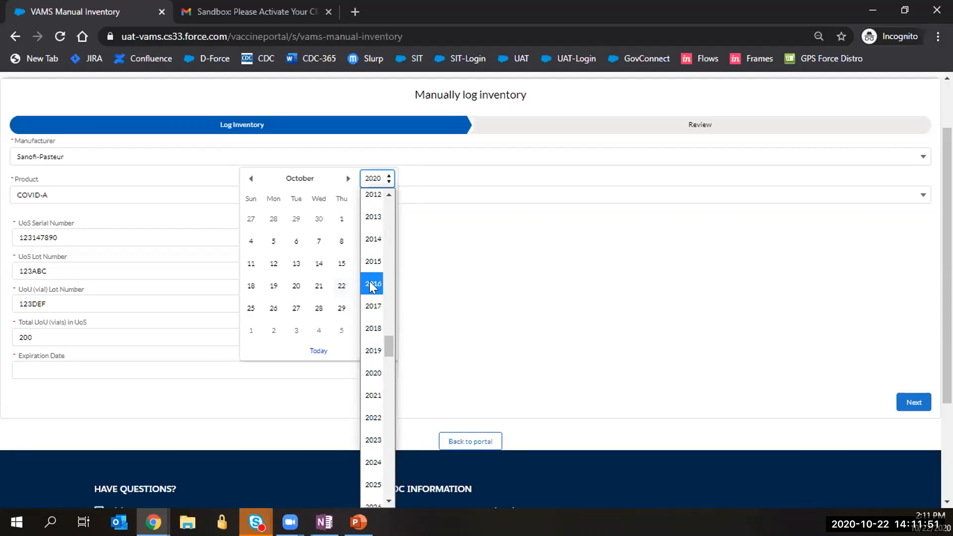
pyautogui.click(374, 395)
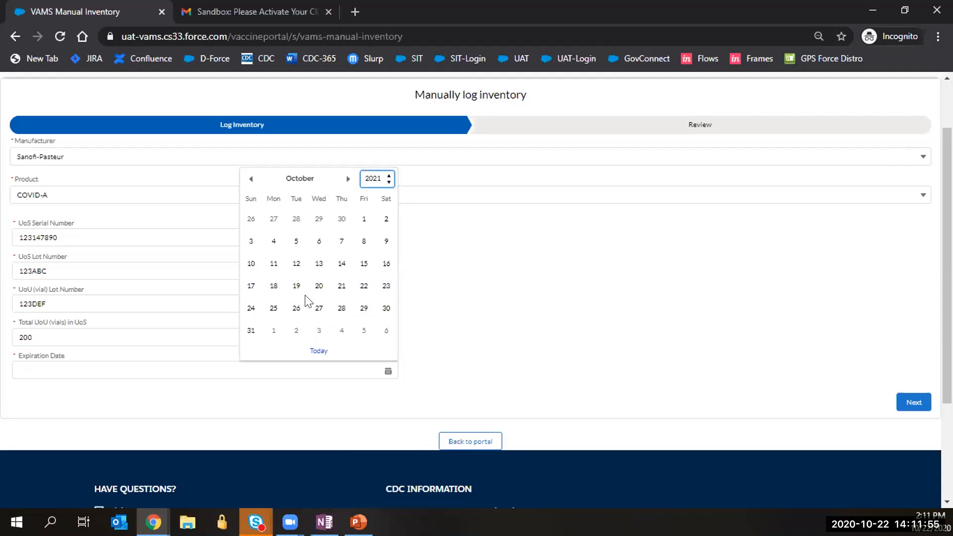
pyautogui.click(355, 286)
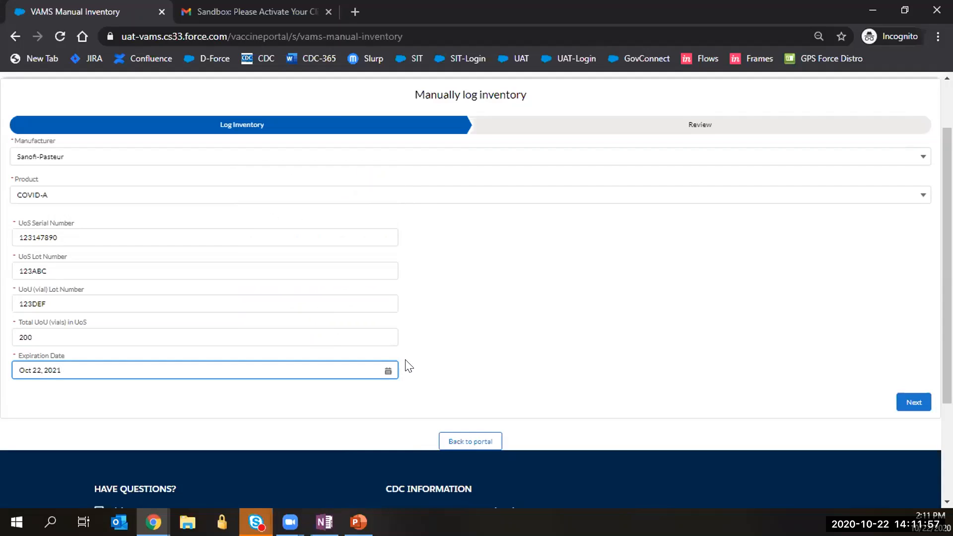
pyautogui.click(488, 355)
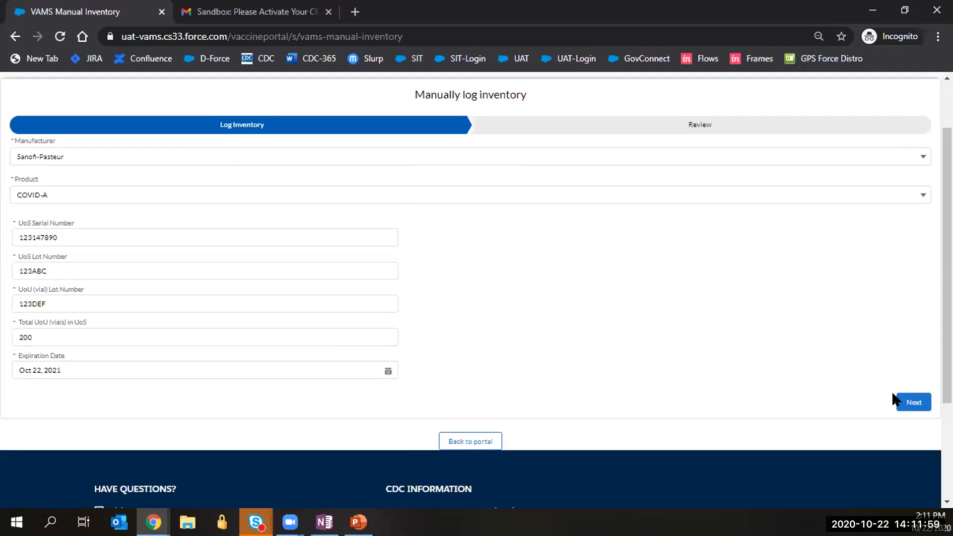
# Advance to the Review step and look over the UoS and vial summary.
pyautogui.click(909, 402)
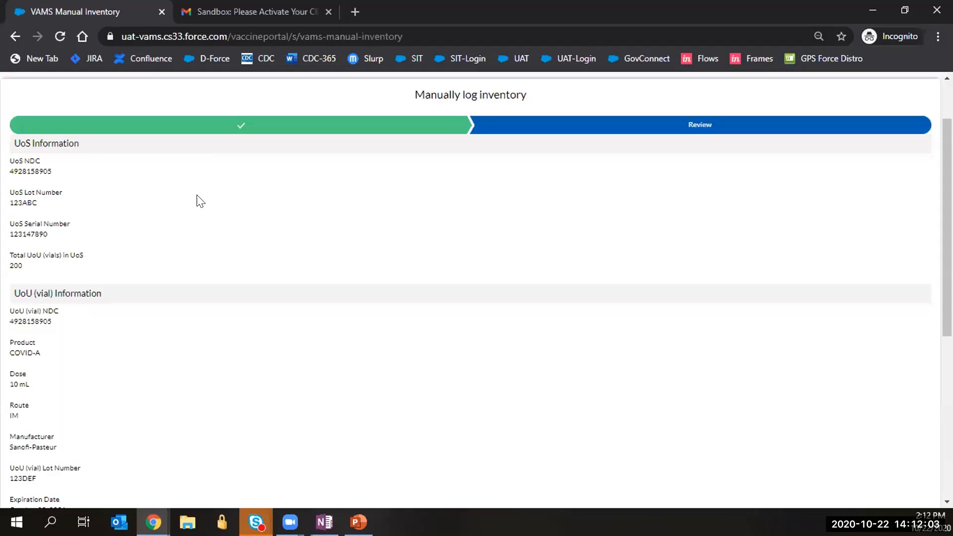
pyautogui.scroll(-1, 94, 229)
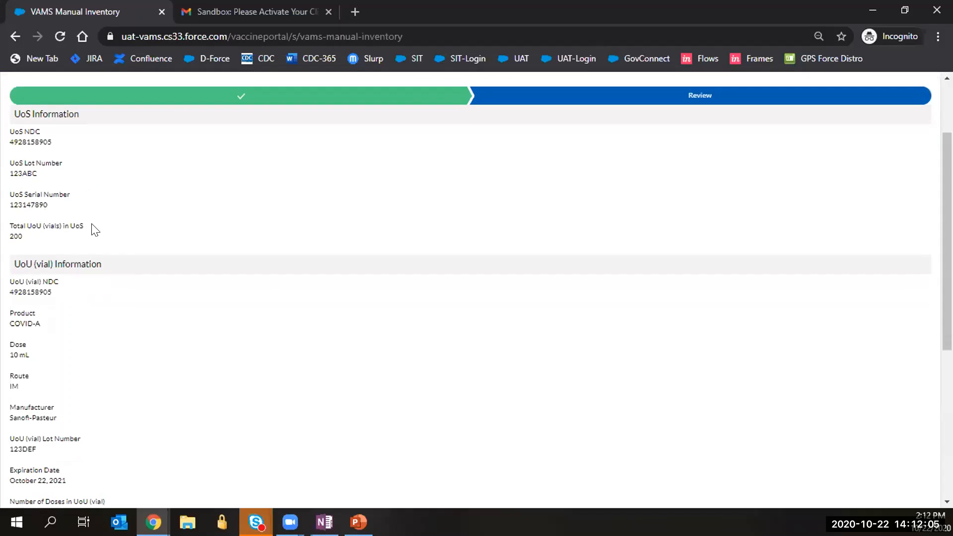
pyautogui.scroll(-3, 94, 230)
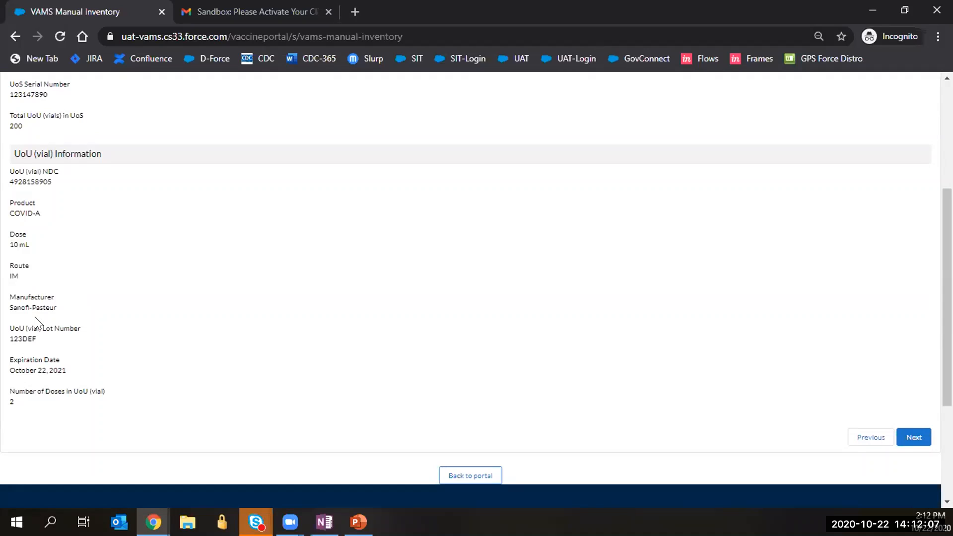
# Submit the inventory entry, return to the portal showing 400 doses, and start manually logging waste.
pyautogui.click(912, 437)
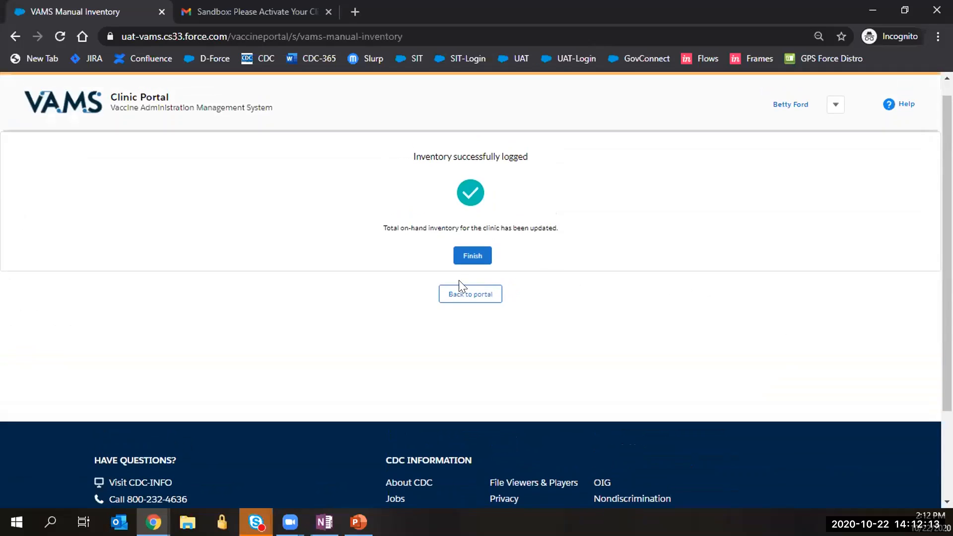
pyautogui.click(461, 272)
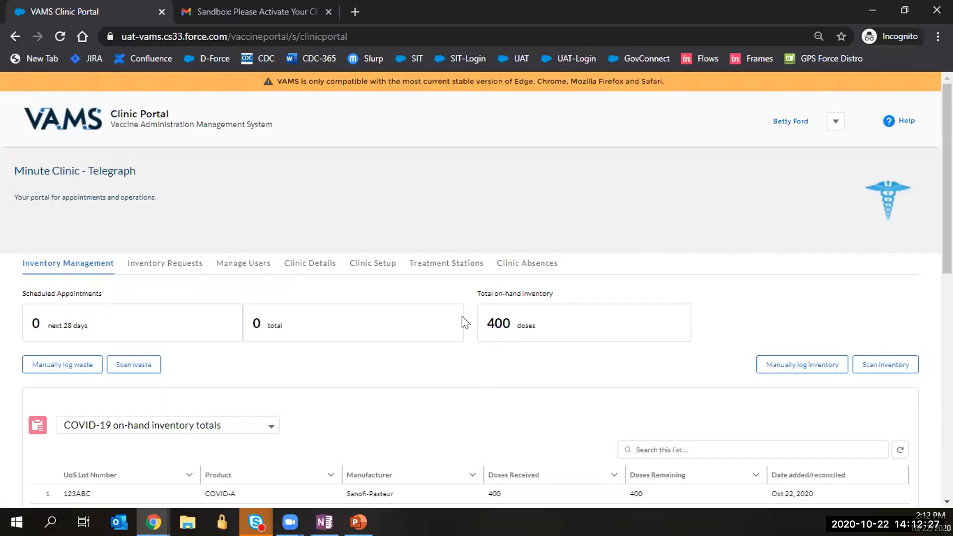
pyautogui.scroll(-1, 464, 323)
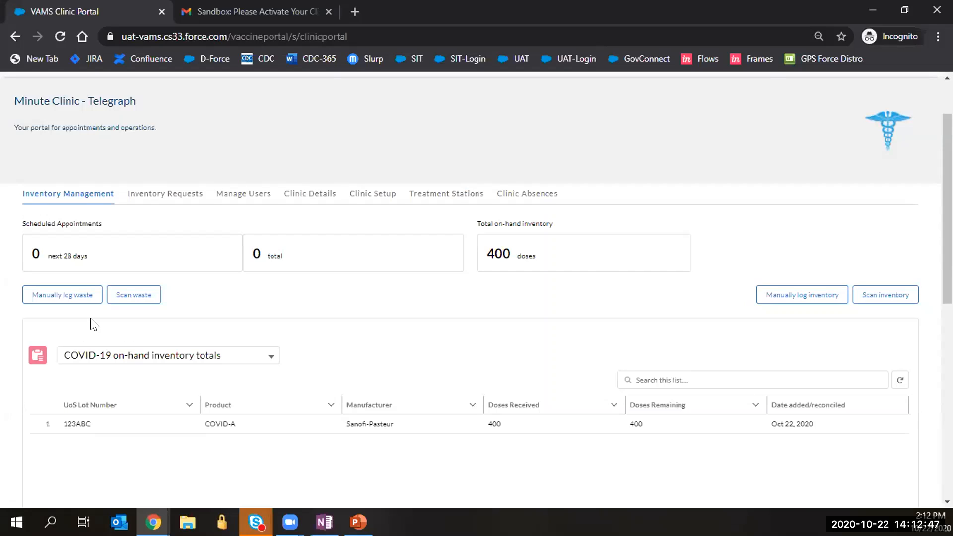
pyautogui.click(45, 298)
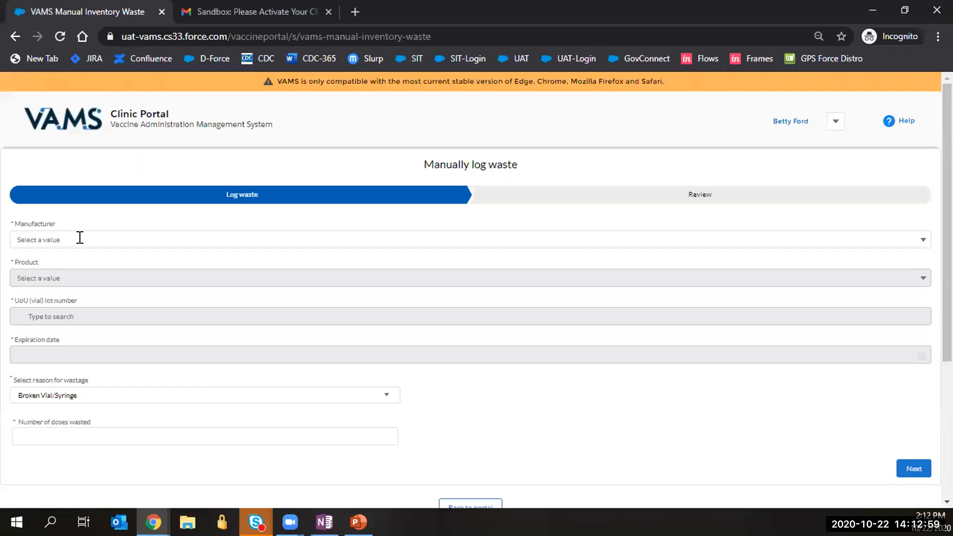
# Select Sanofi-Pasteur COVID-A, lot 123DEF and wastage reason Broken Vial/Syringe.
pyautogui.click(80, 238)
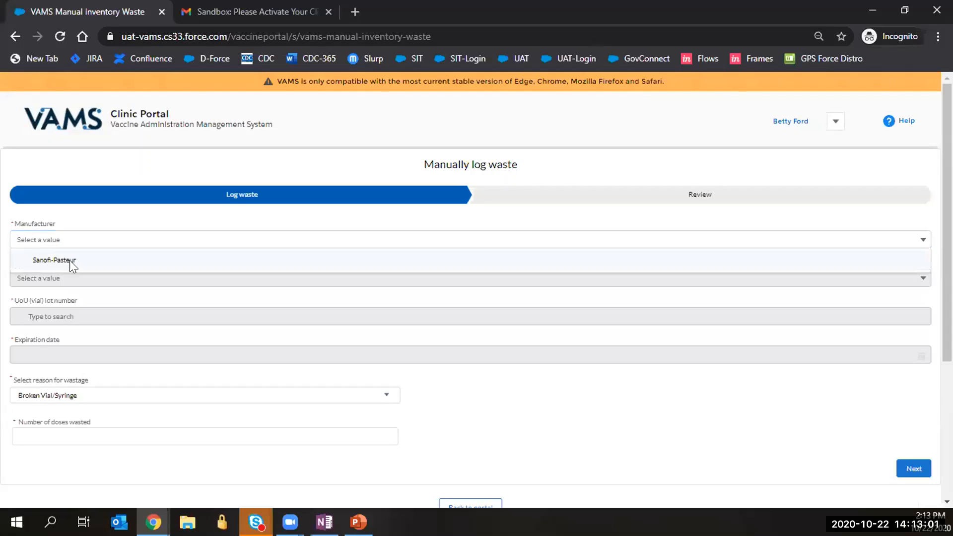
pyautogui.click(69, 261)
pyautogui.click(69, 271)
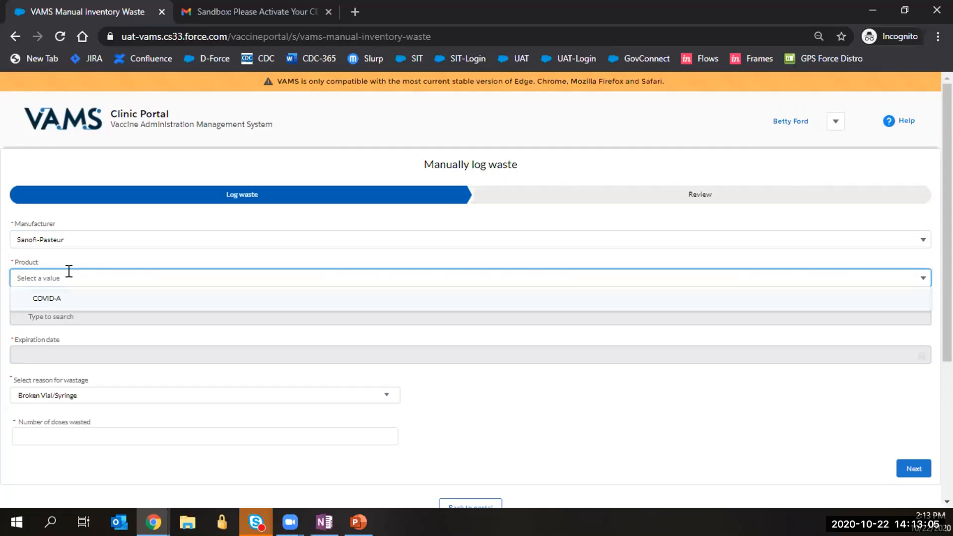
pyautogui.click(50, 300)
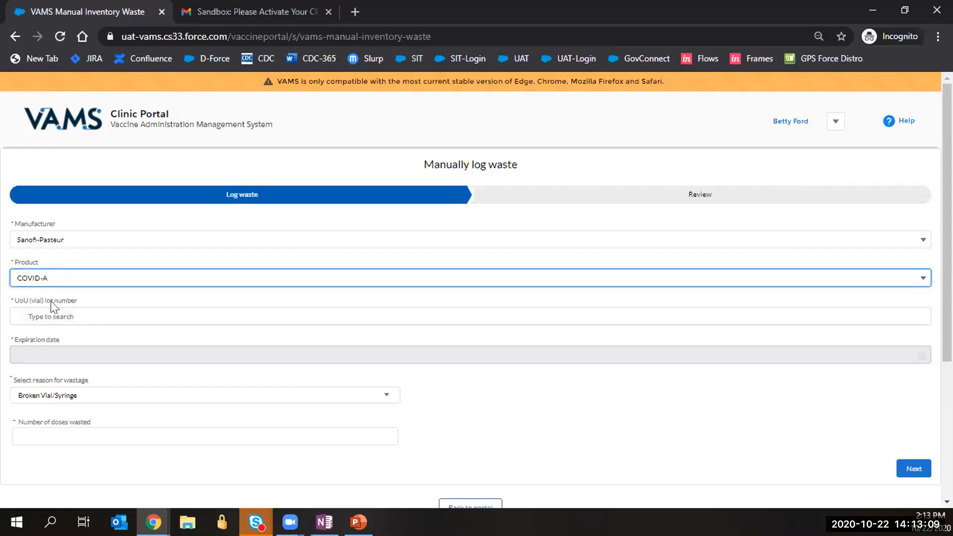
pyautogui.click(80, 312)
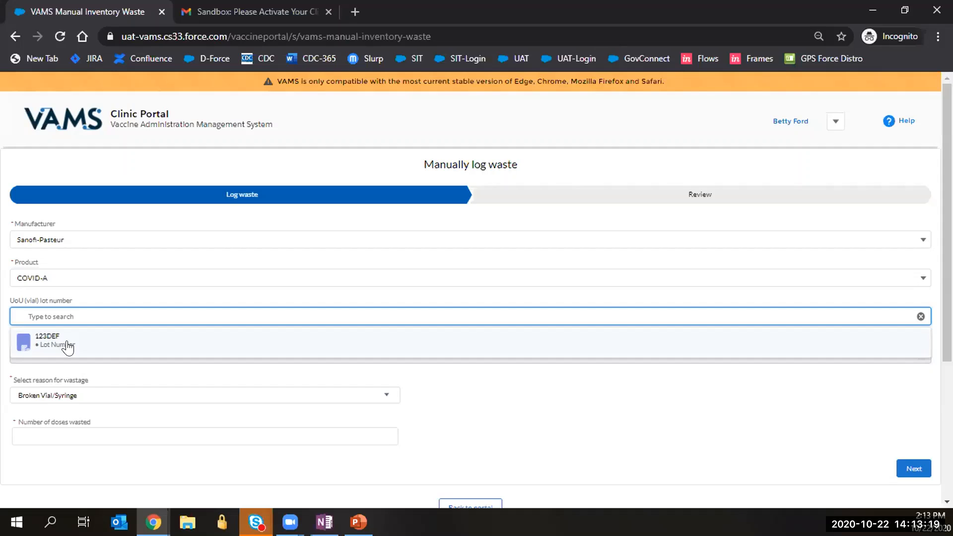
pyautogui.click(68, 346)
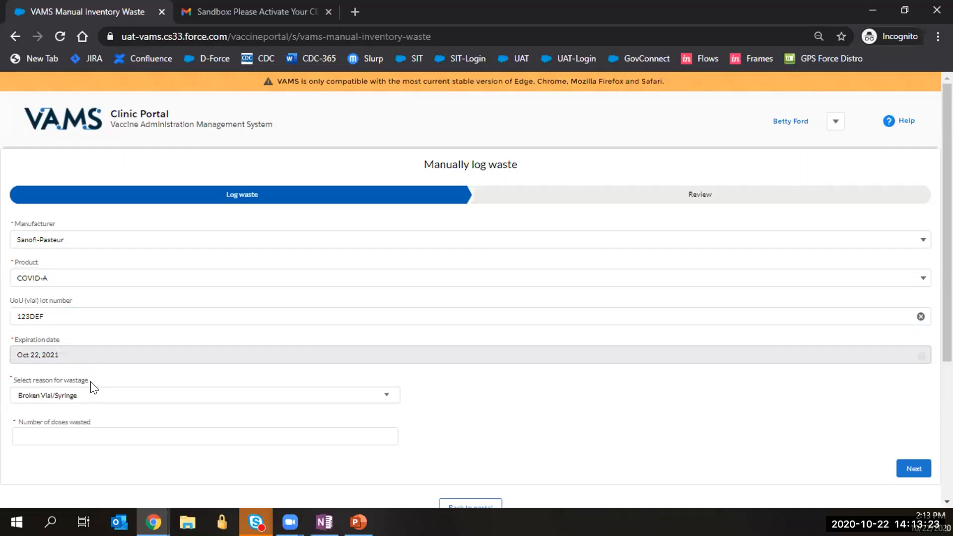
pyautogui.scroll(-2, 94, 398)
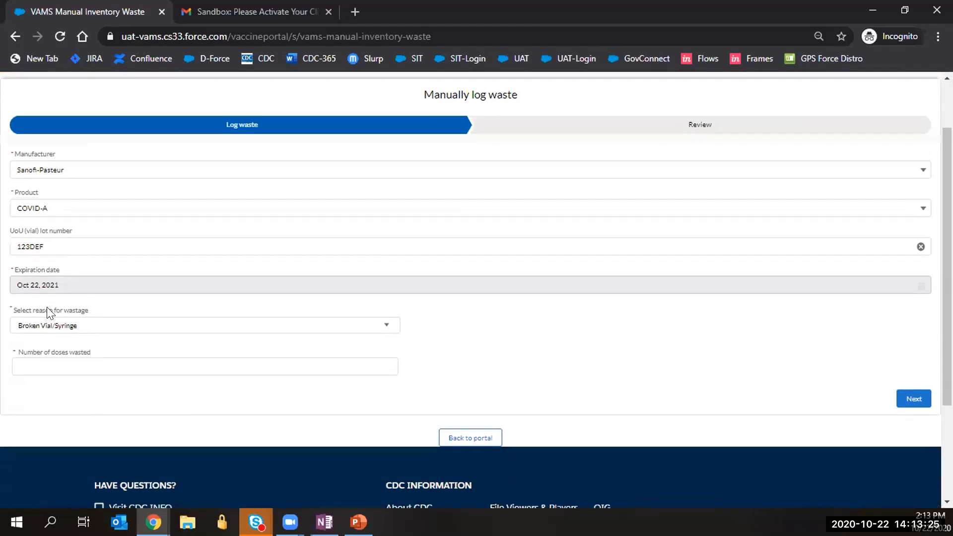
pyautogui.click(72, 328)
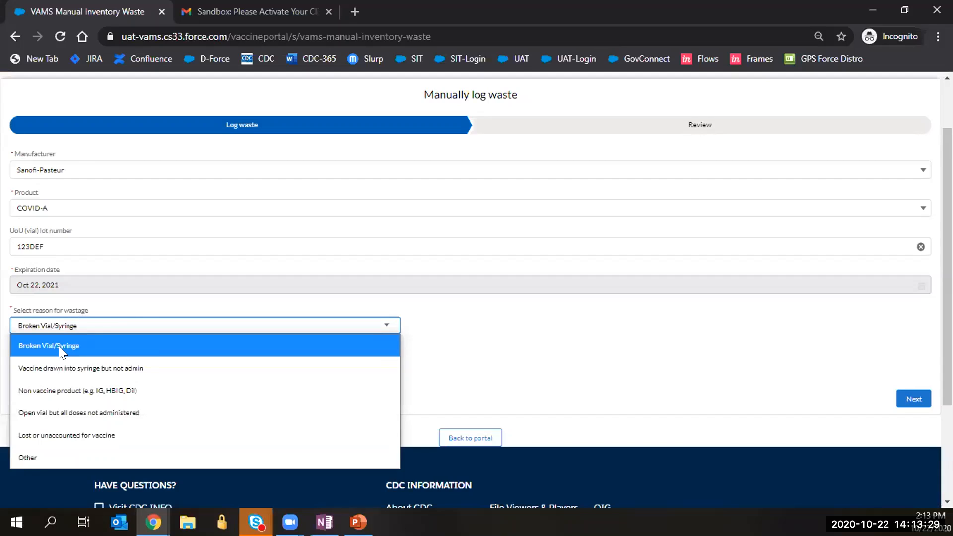
pyautogui.click(59, 346)
# Enter 10 wasted doses, submit the waste entry and return to the portal.
pyautogui.click(70, 357)
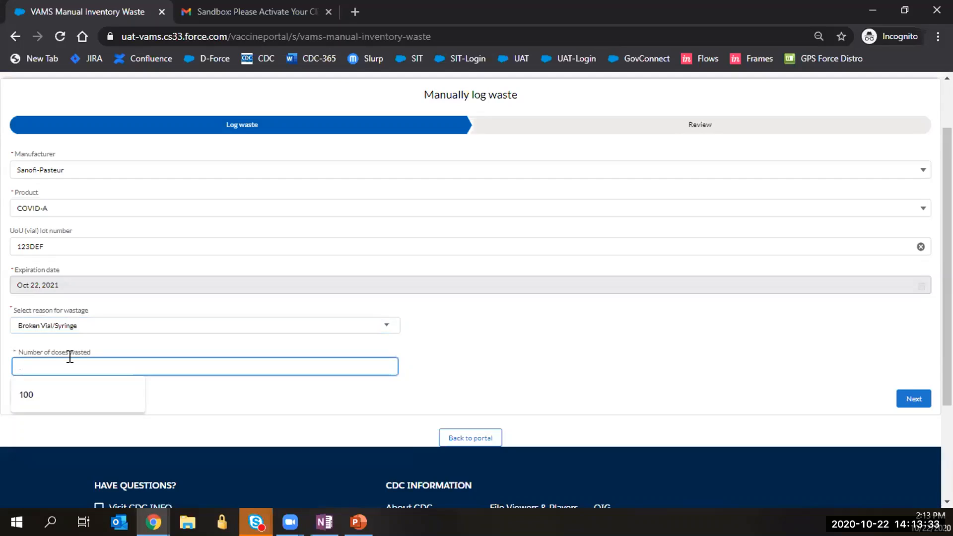
pyautogui.write('10')
pyautogui.click(553, 365)
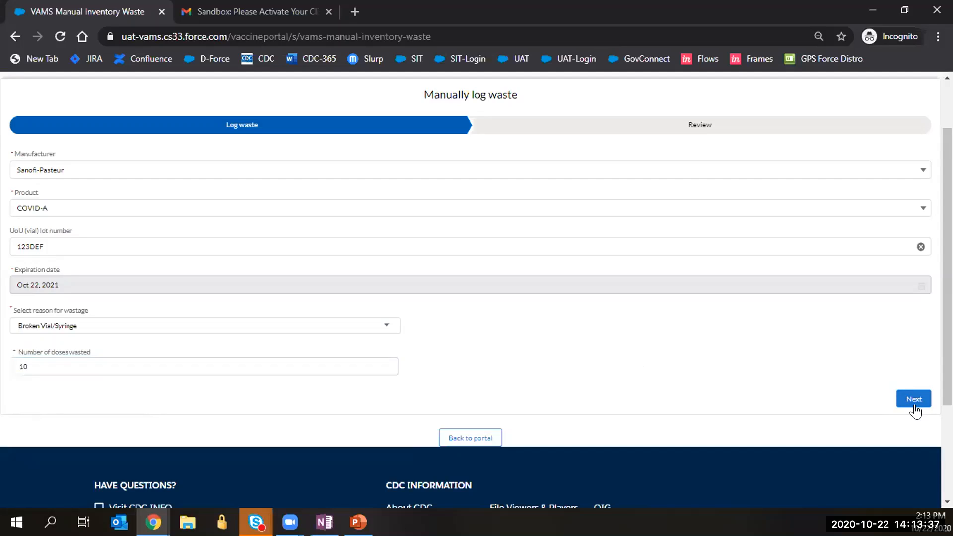
pyautogui.click(905, 390)
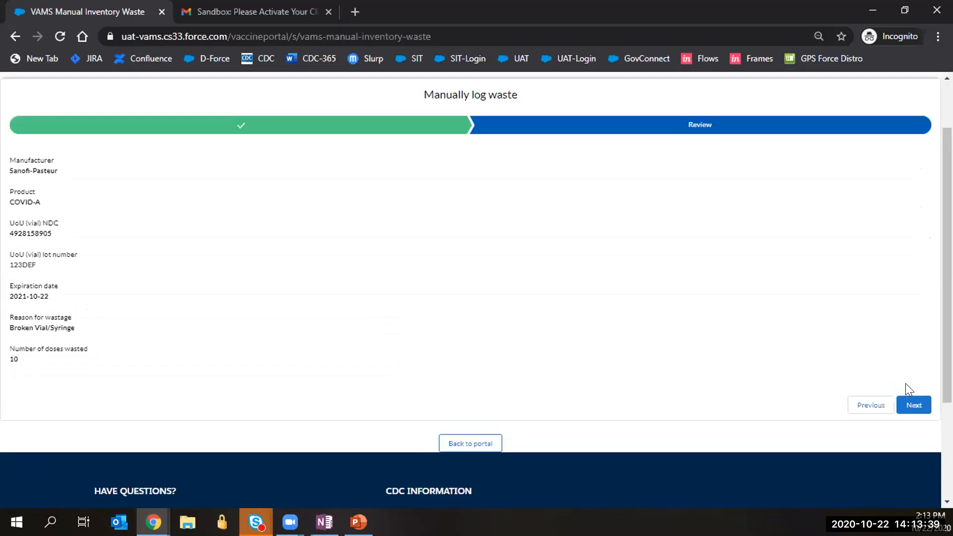
pyautogui.click(912, 406)
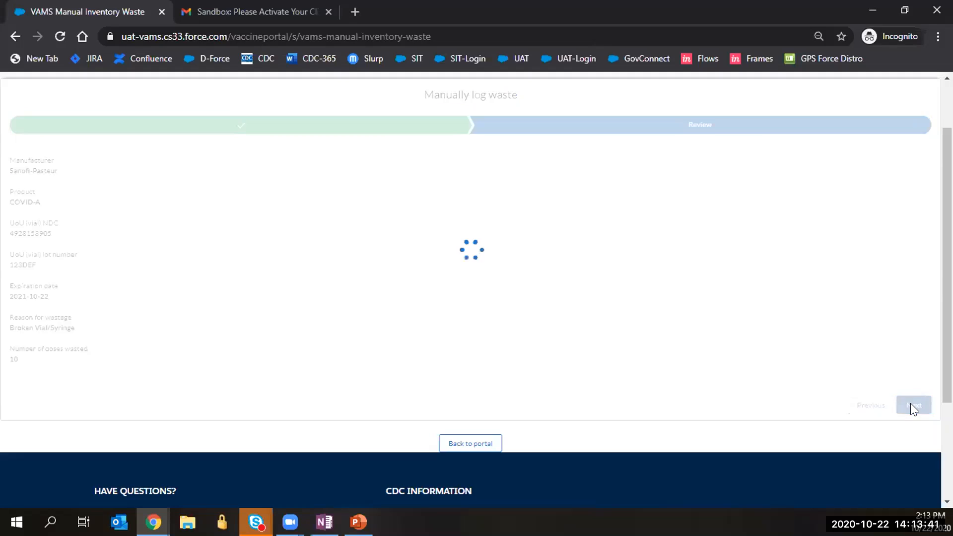
pyautogui.scroll(2, 475, 264)
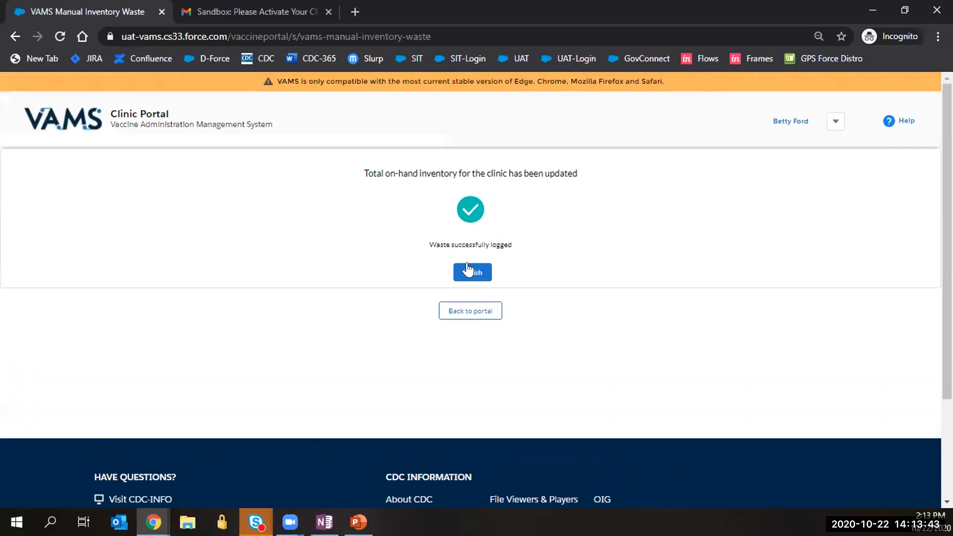
pyautogui.click(473, 268)
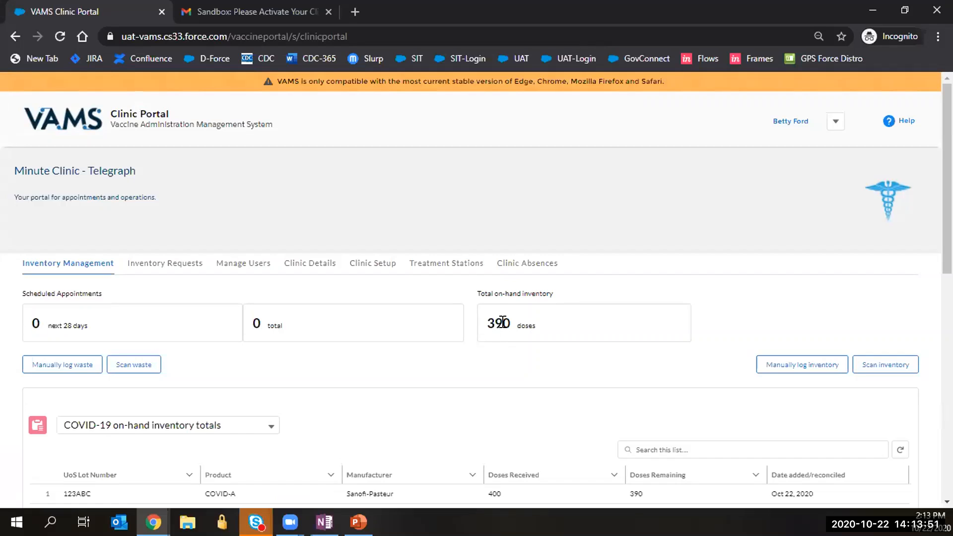
# Show the Telegraph clinic's Inventory Requests, whose COVID-19 request list is empty.
pyautogui.scroll(-1, 501, 334)
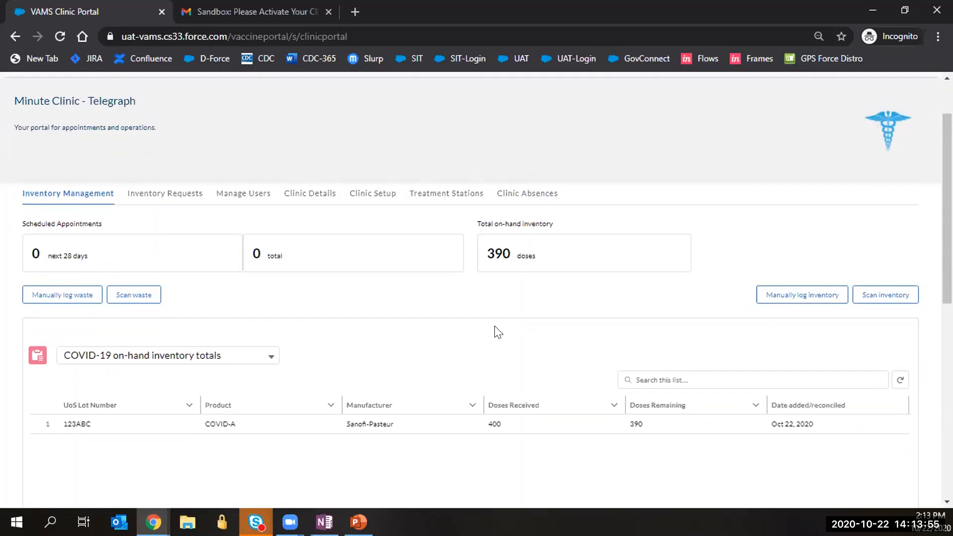
pyautogui.click(134, 199)
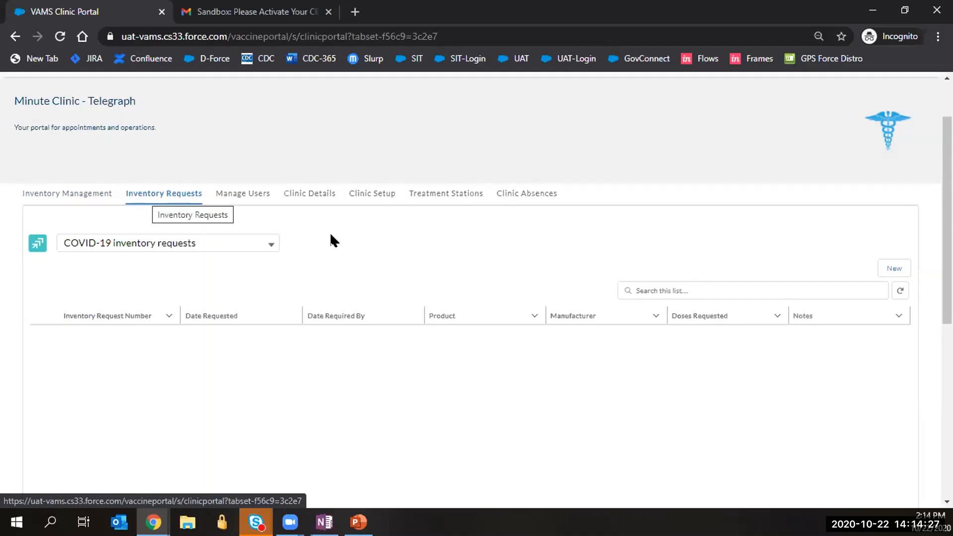
pyautogui.click(893, 268)
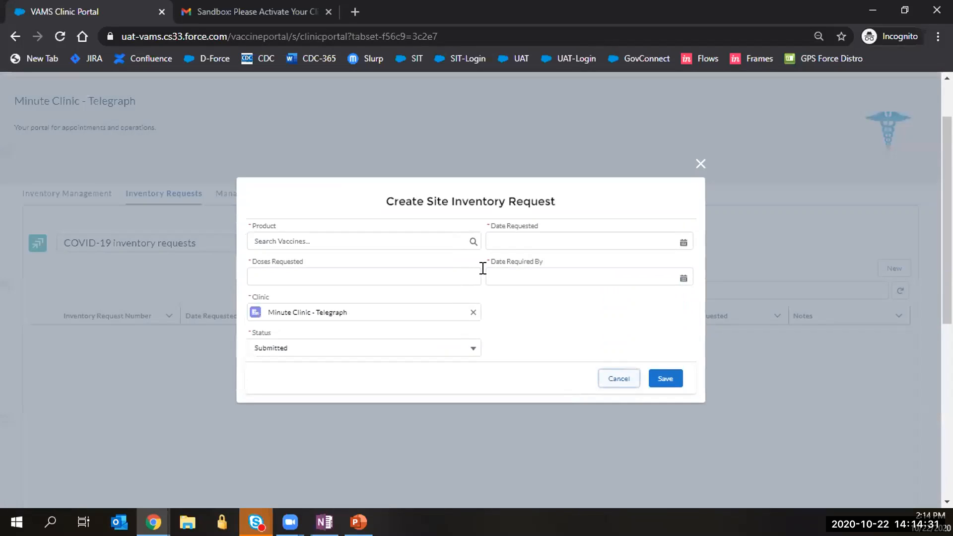
pyautogui.click(410, 237)
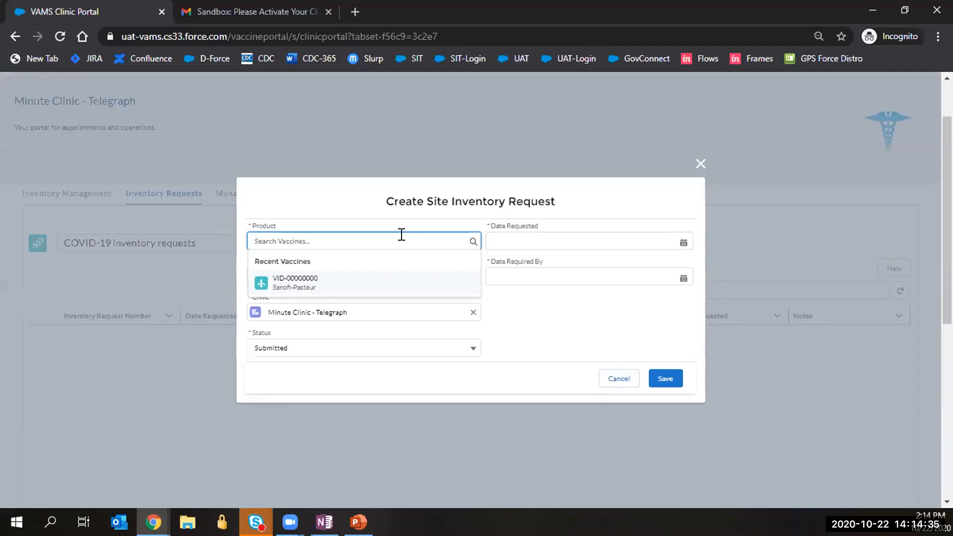
pyautogui.write('covid')
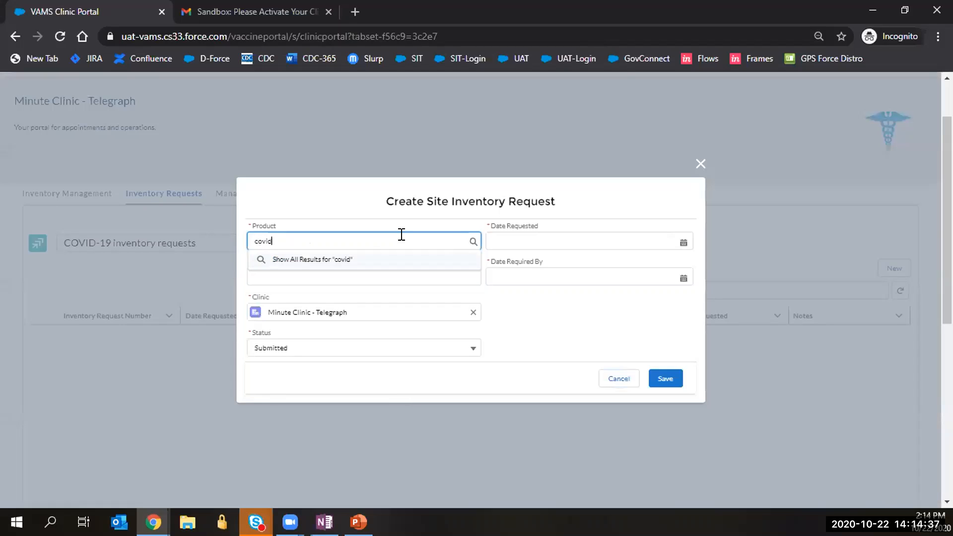
pyautogui.click(330, 258)
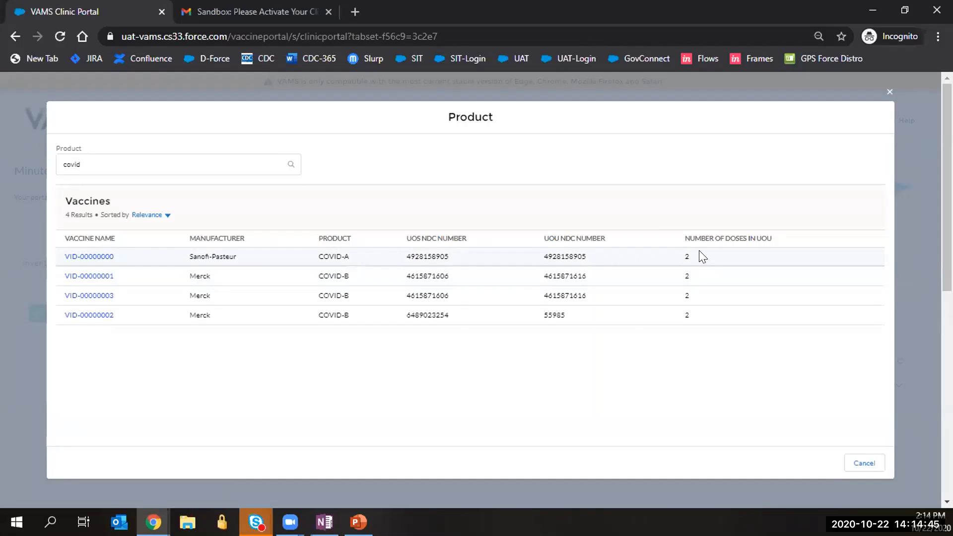
pyautogui.click(889, 89)
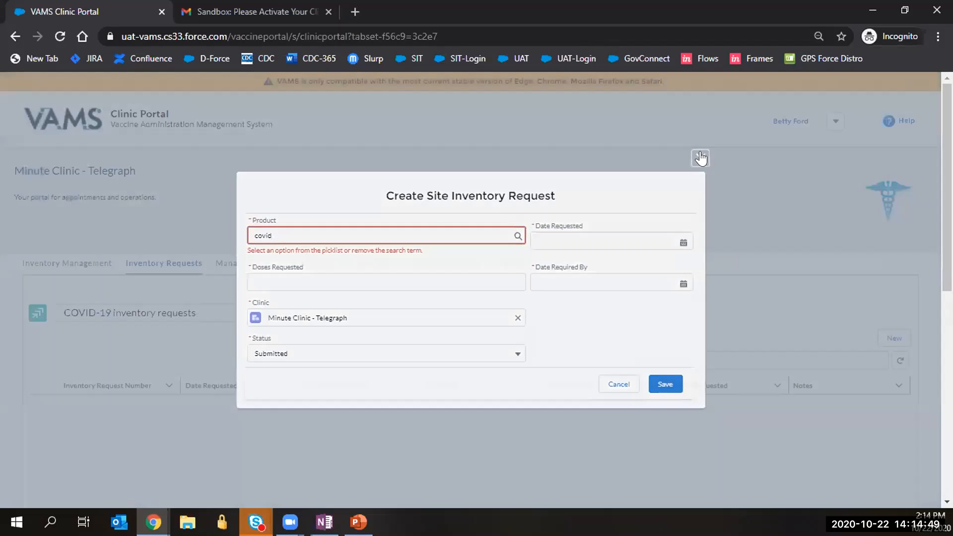
pyautogui.click(700, 158)
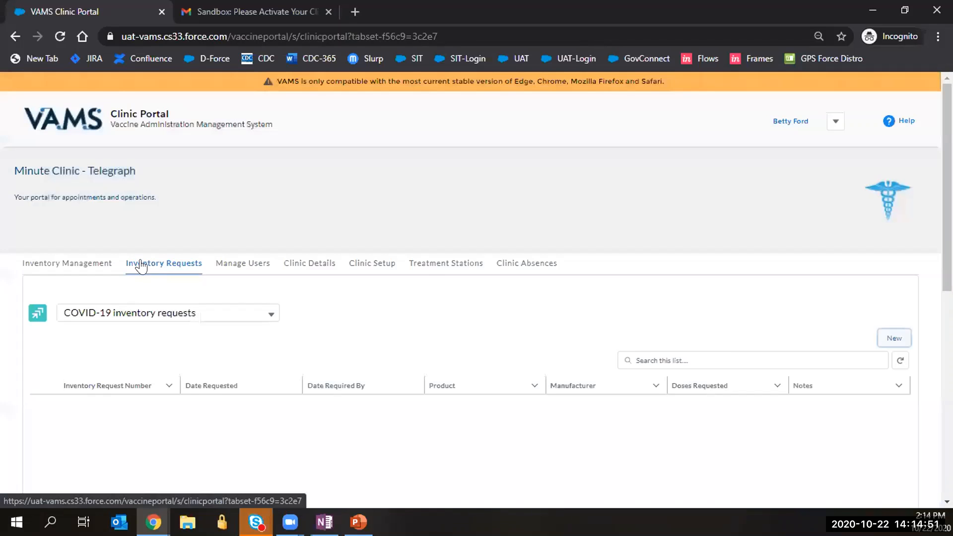
pyautogui.click(67, 270)
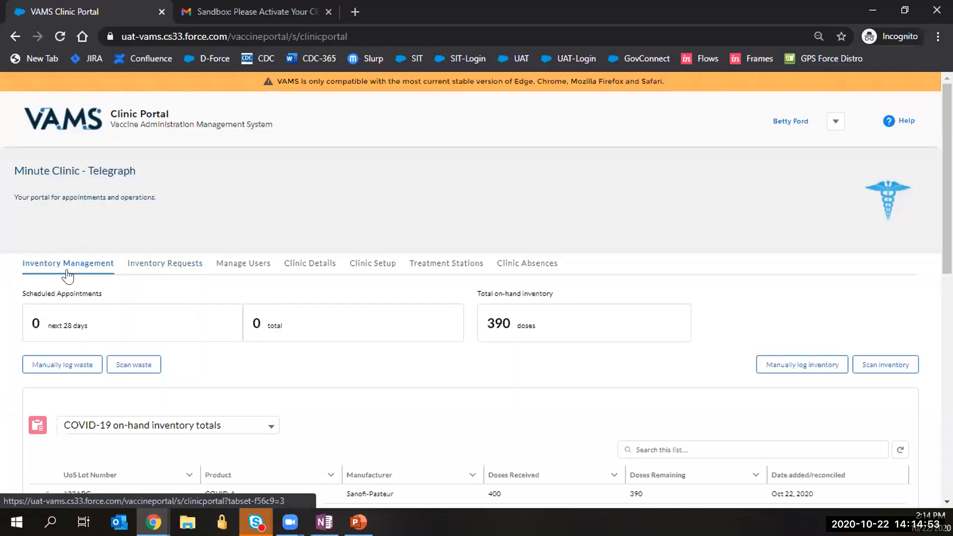
pyautogui.click(134, 268)
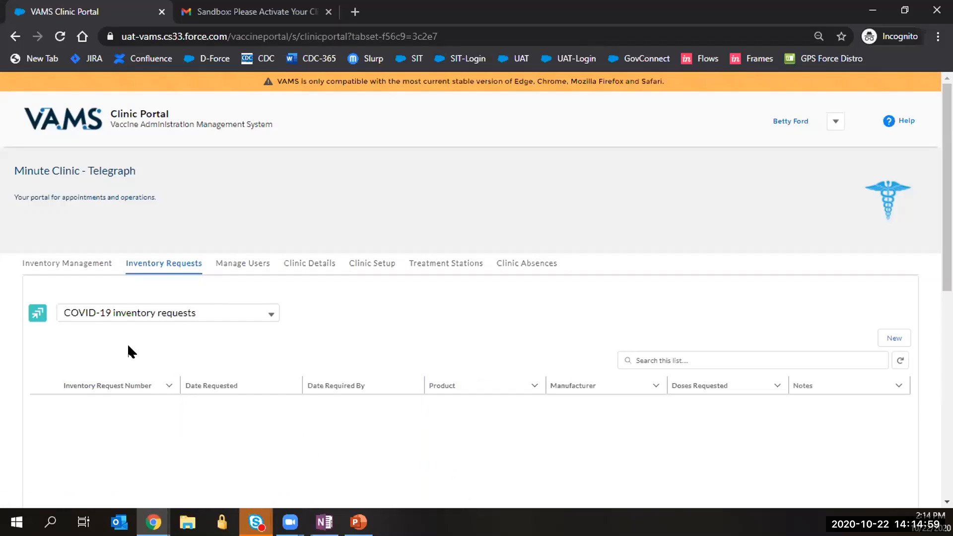
# Request 100 doses of vaccine VID-00000001, requested Oct 22, 2020 and required by Nov 6, 2020.
pyautogui.click(894, 338)
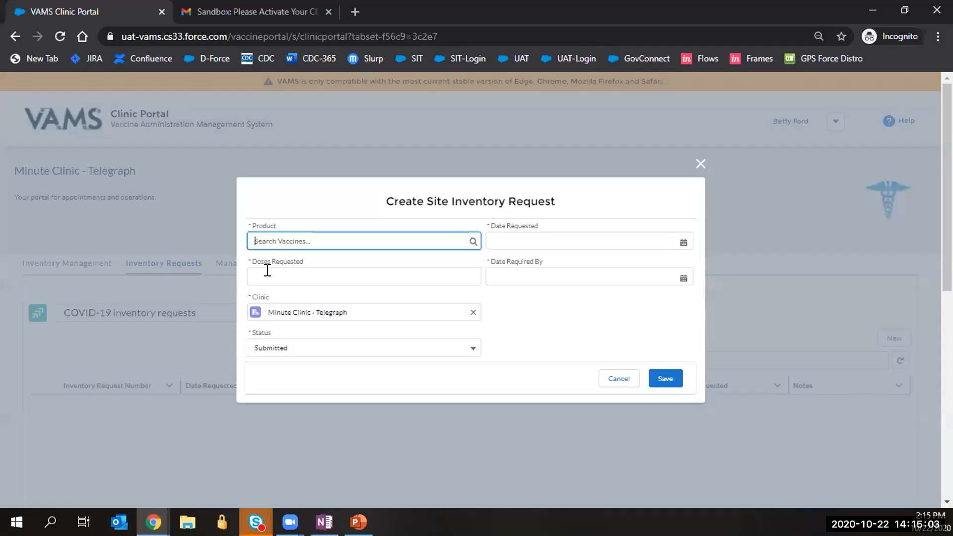
pyautogui.click(291, 241)
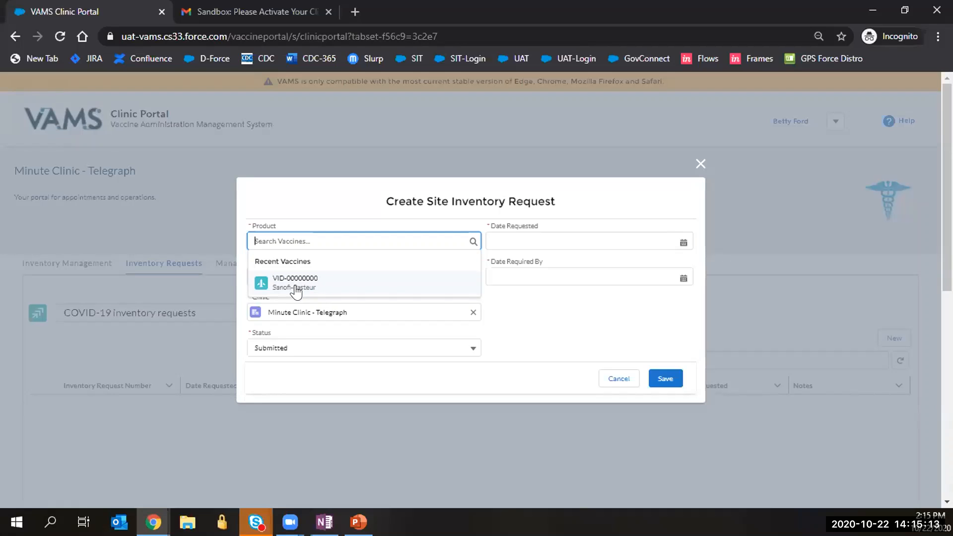
pyautogui.write('co')
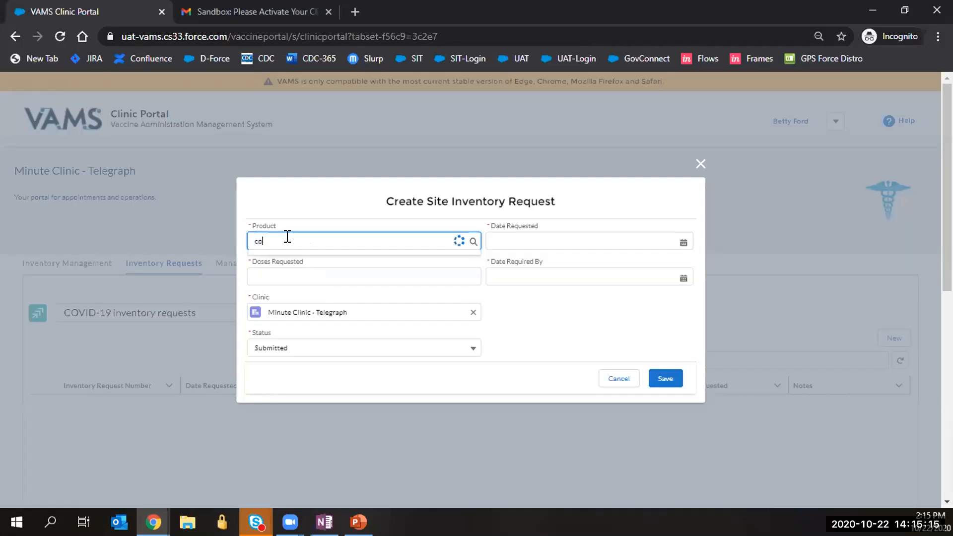
pyautogui.write('vid')
pyautogui.press('Return')
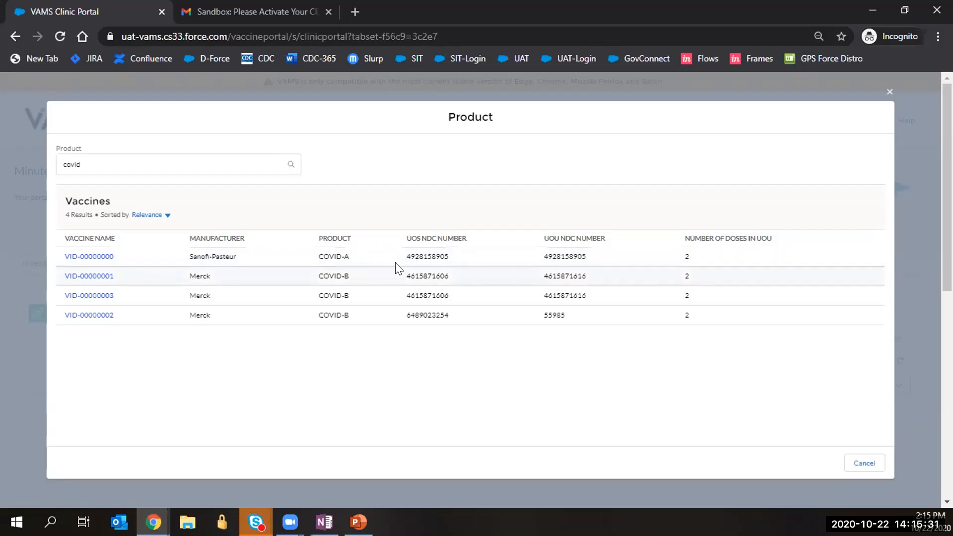
pyautogui.click(79, 276)
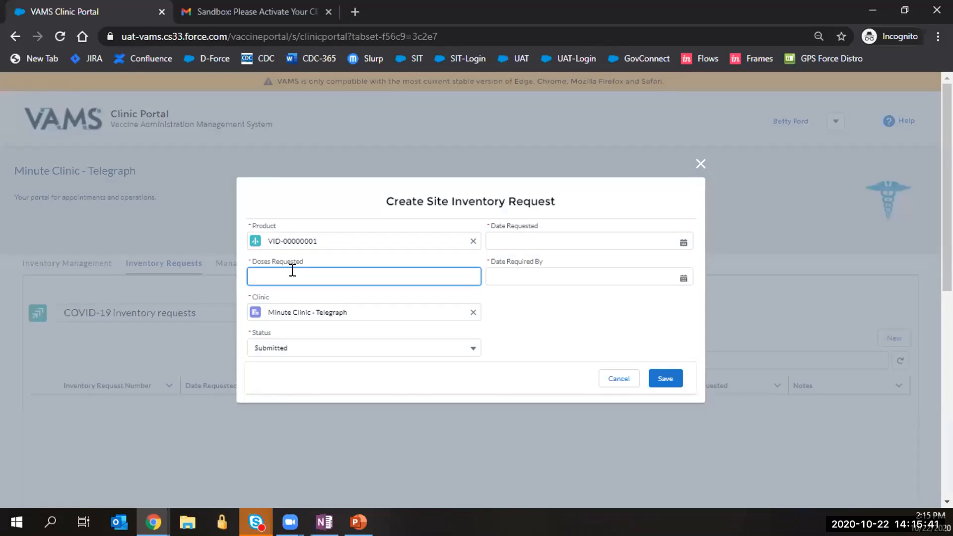
pyautogui.write('100')
pyautogui.click(513, 242)
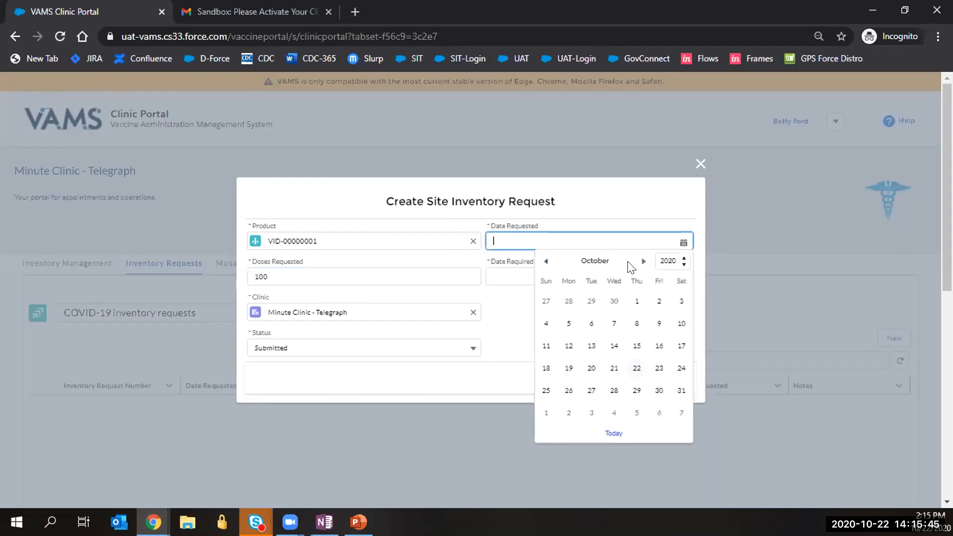
pyautogui.click(636, 368)
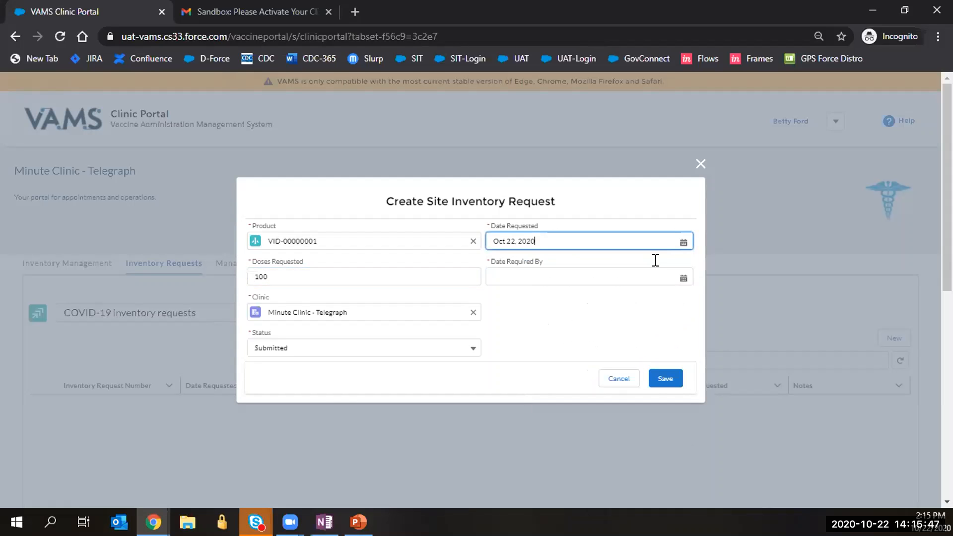
pyautogui.click(682, 278)
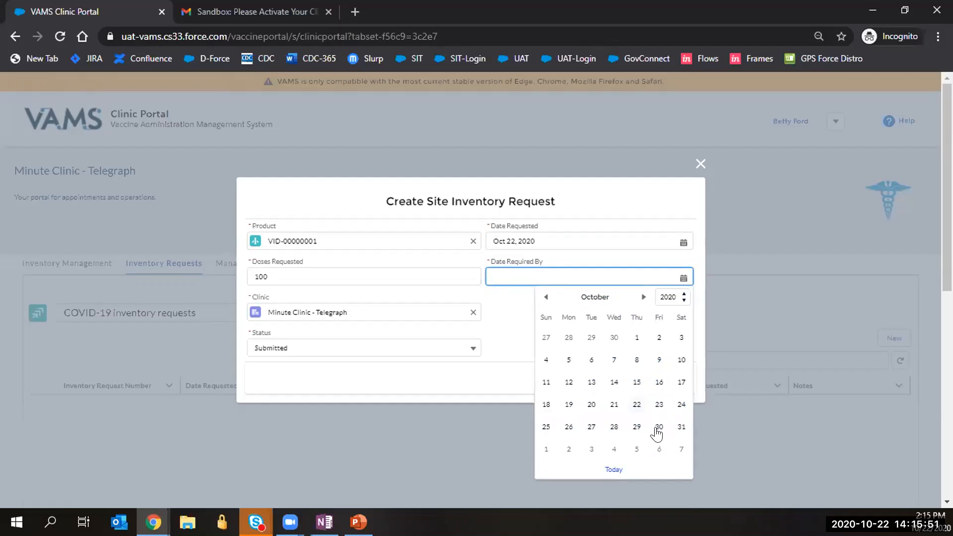
pyautogui.click(654, 450)
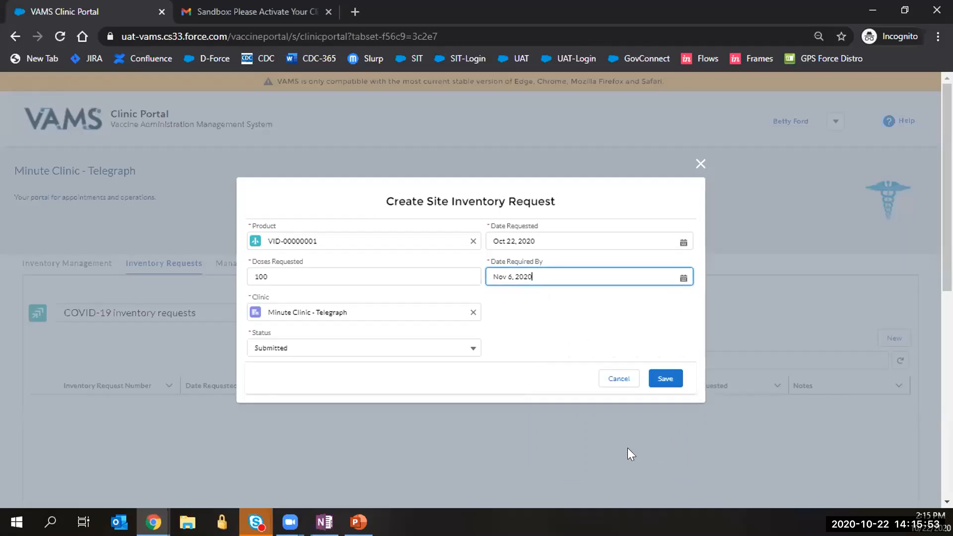
pyautogui.click(665, 379)
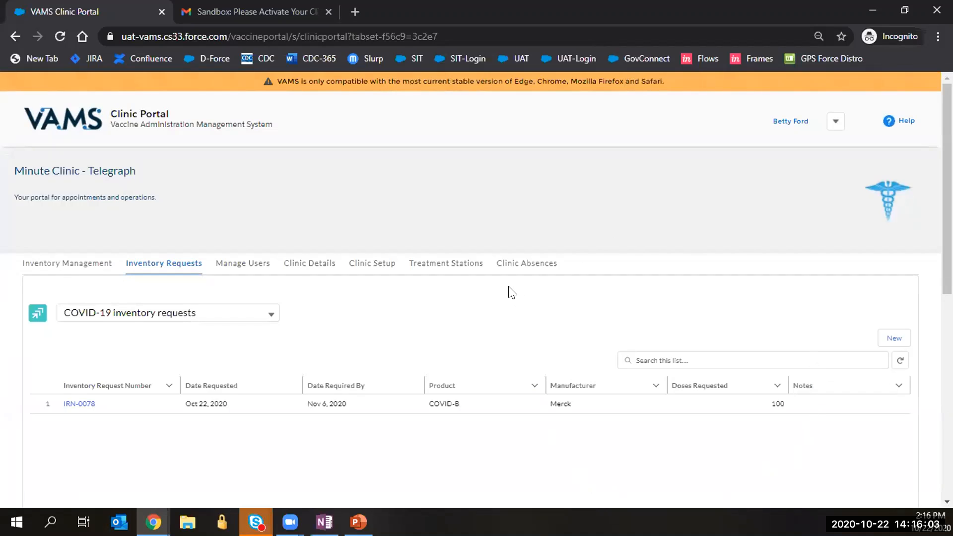
# Open the details of inventory request IRN-0078.
pyautogui.click(224, 276)
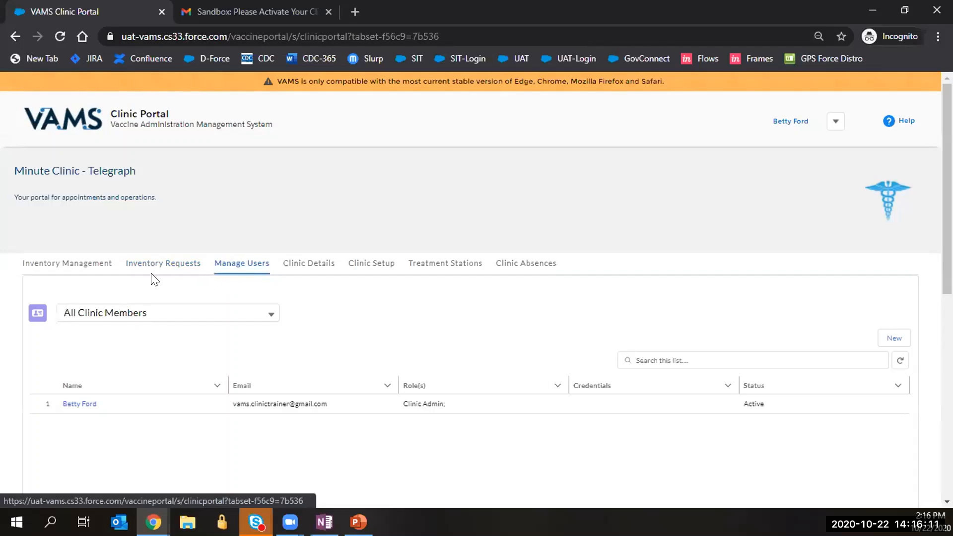
pyautogui.click(141, 267)
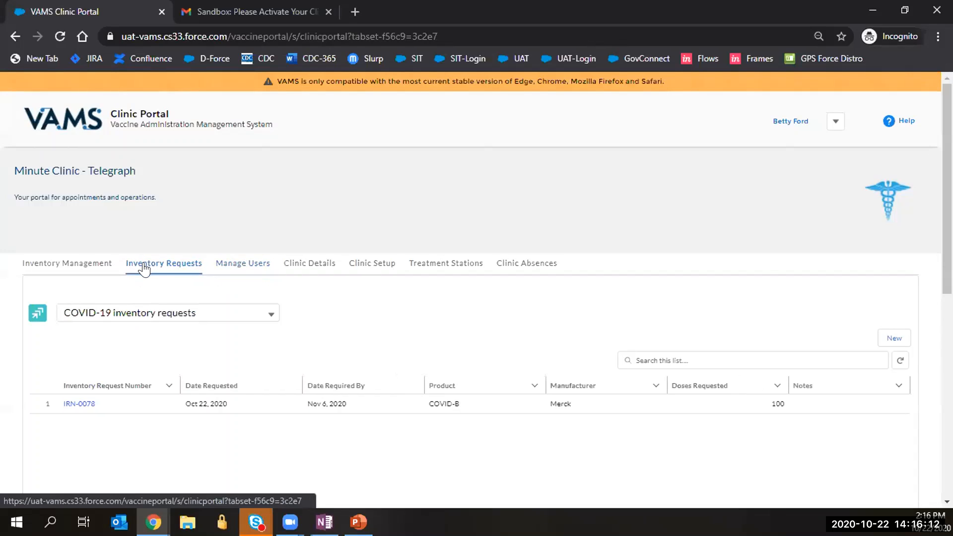
pyautogui.click(79, 404)
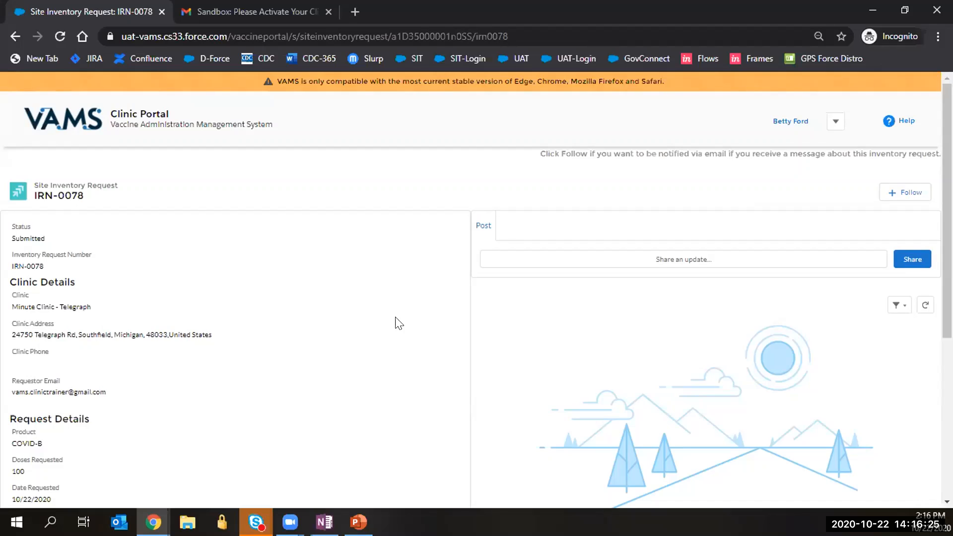
# Follow IRN-0078 for email updates, then return to the VAMS home page.
pyautogui.scroll(-2, 383, 330)
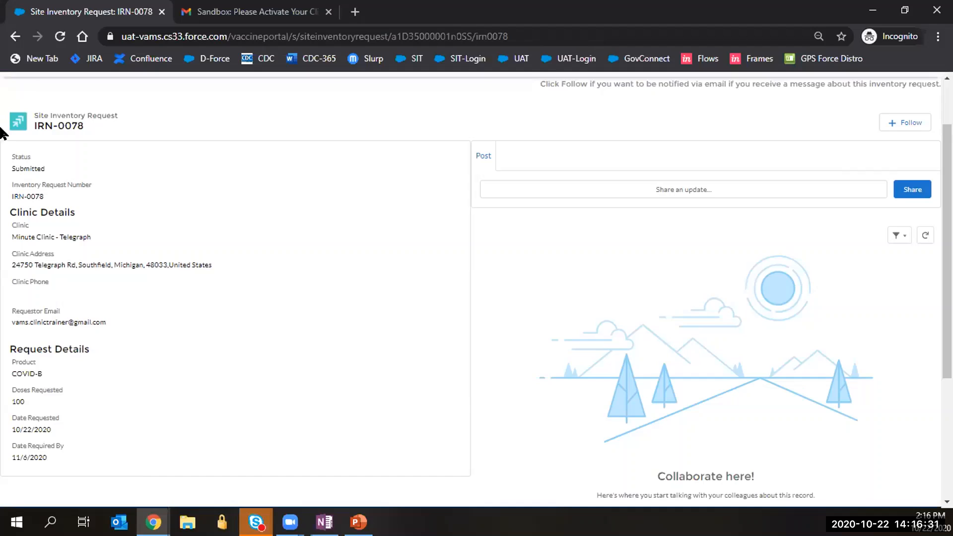
pyautogui.scroll(2, 74, 251)
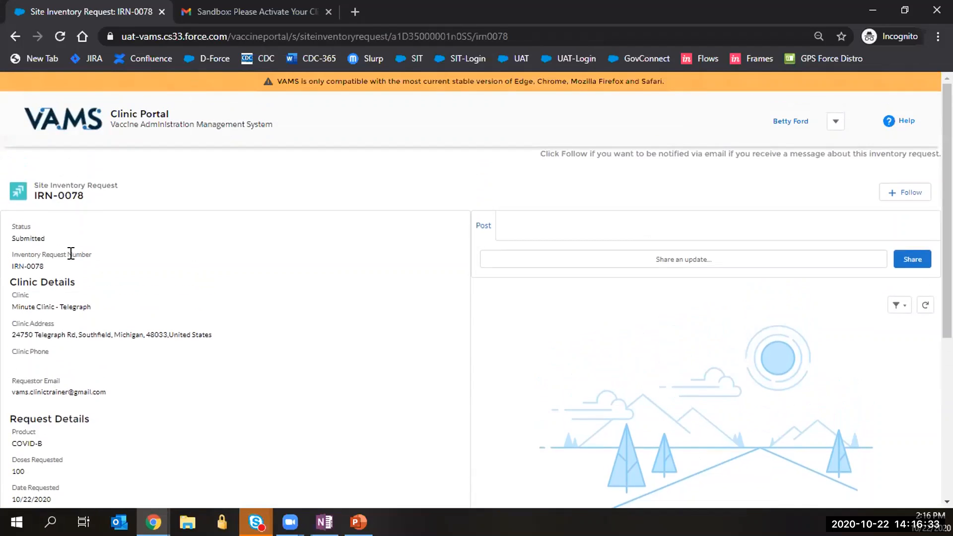
pyautogui.click(899, 196)
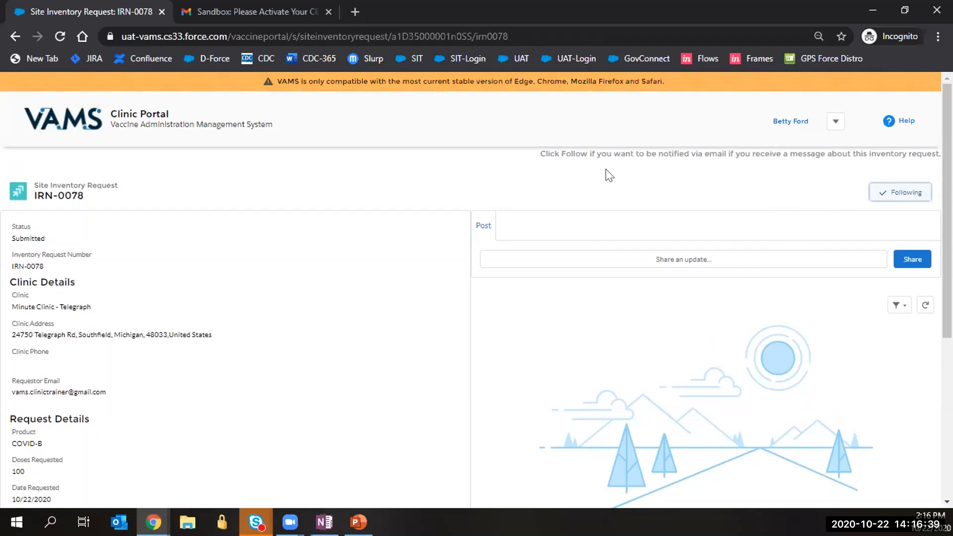
pyautogui.click(668, 254)
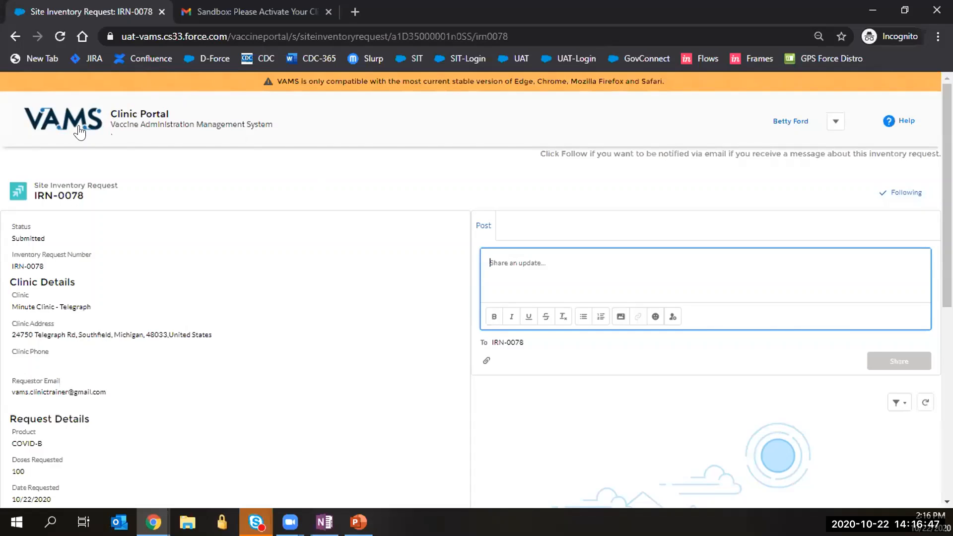
pyautogui.click(79, 131)
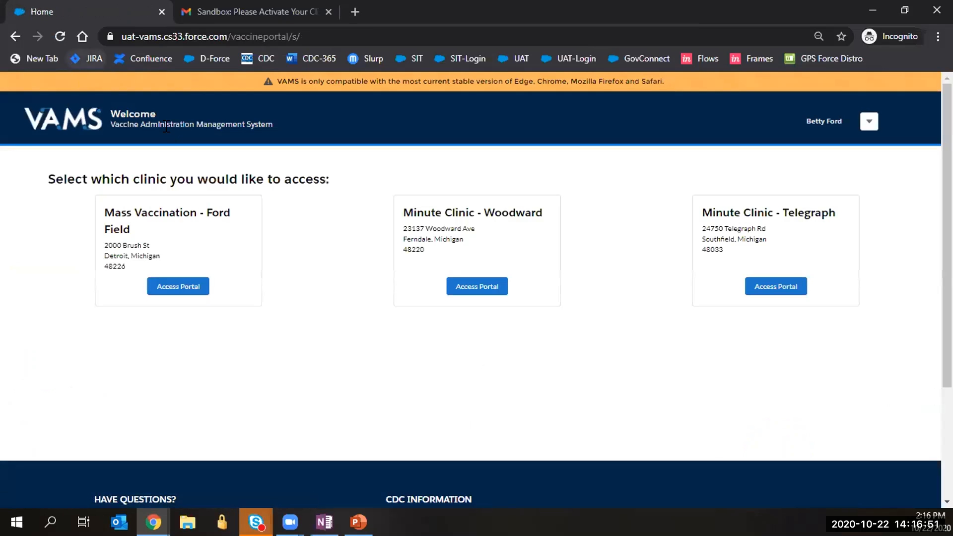
# Enter the Minute Clinic - Telegraph portal's Manage Users list and start adding a member.
pyautogui.click(766, 290)
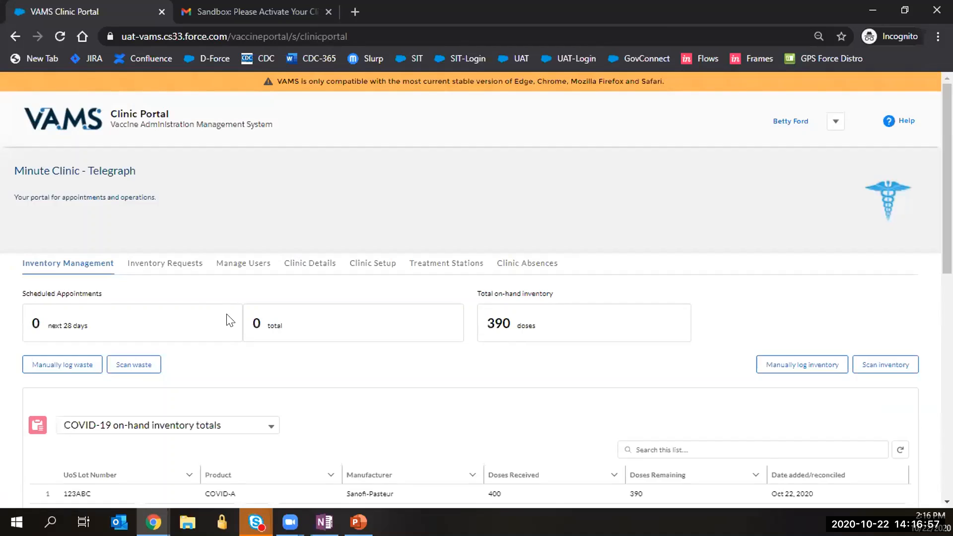
pyautogui.scroll(-1, 213, 308)
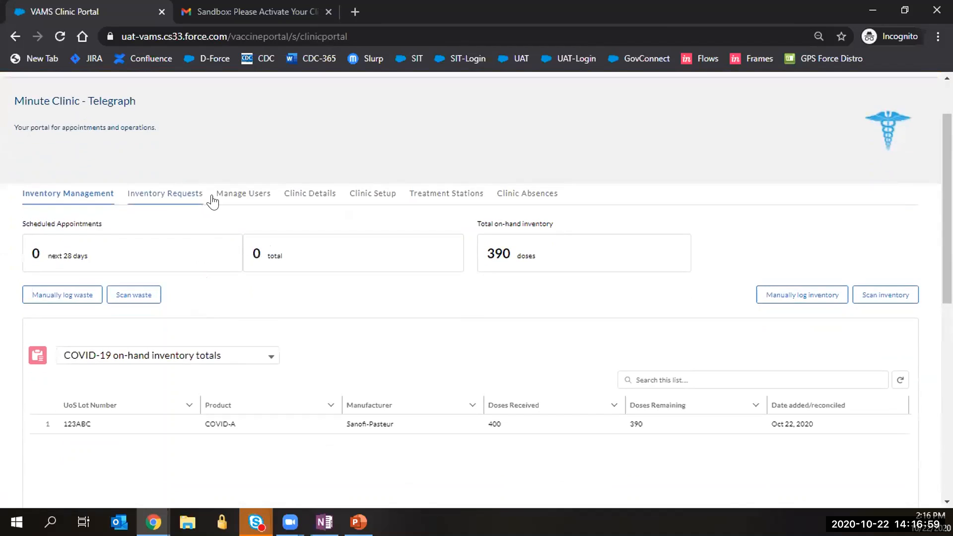
pyautogui.click(243, 196)
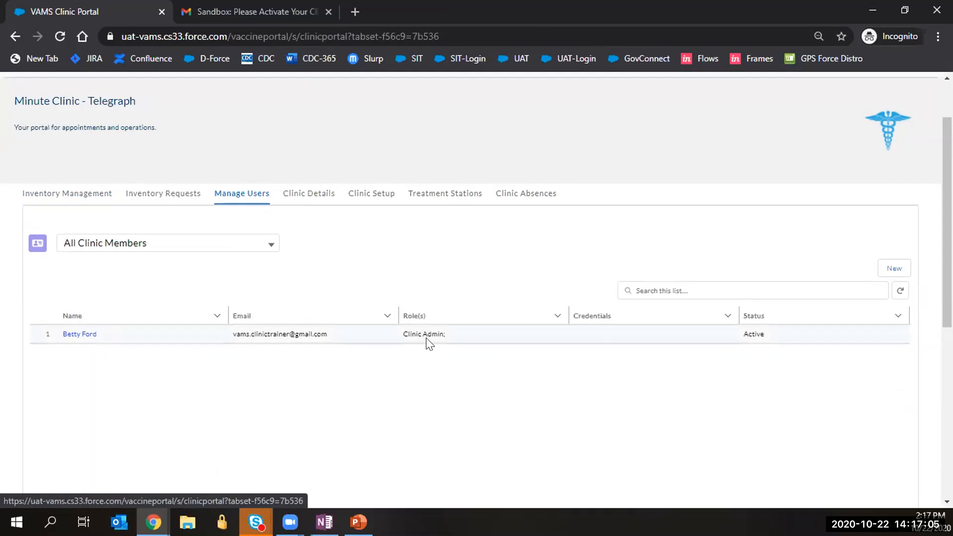
pyautogui.click(874, 266)
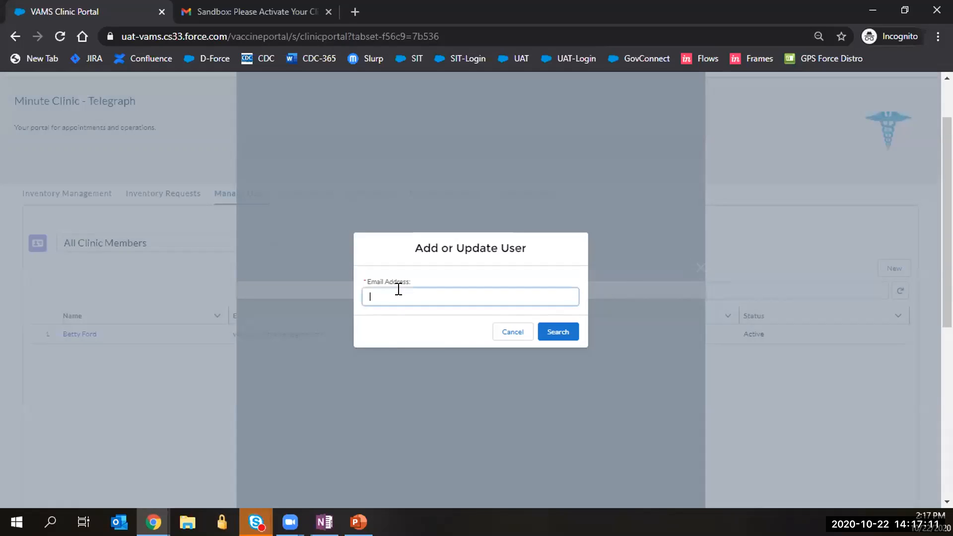
# Look up the new member by their e-mail address.
pyautogui.click(398, 291)
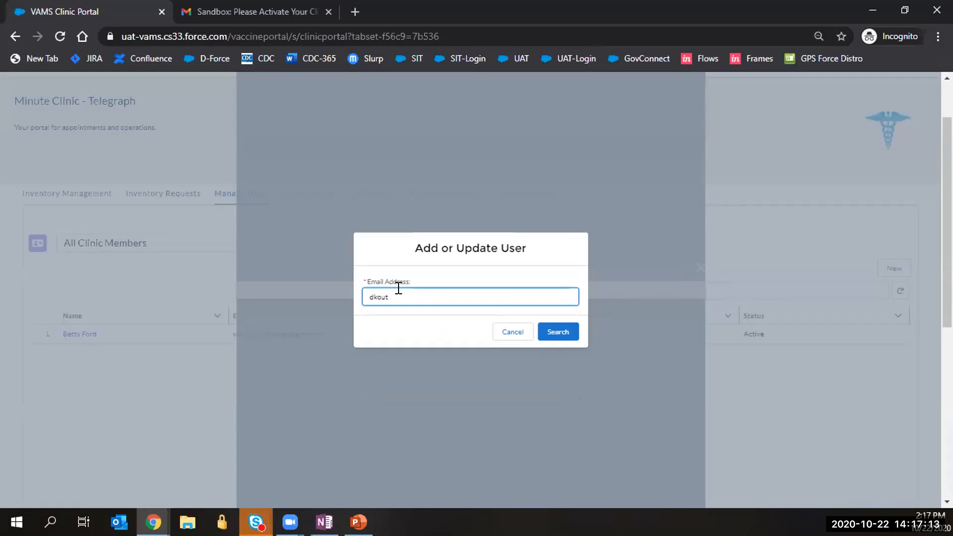
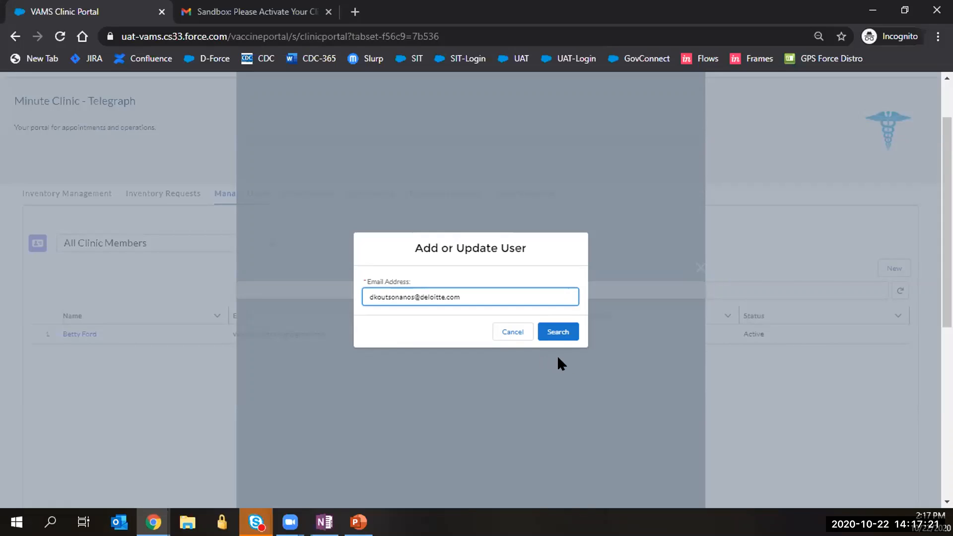
pyautogui.click(557, 331)
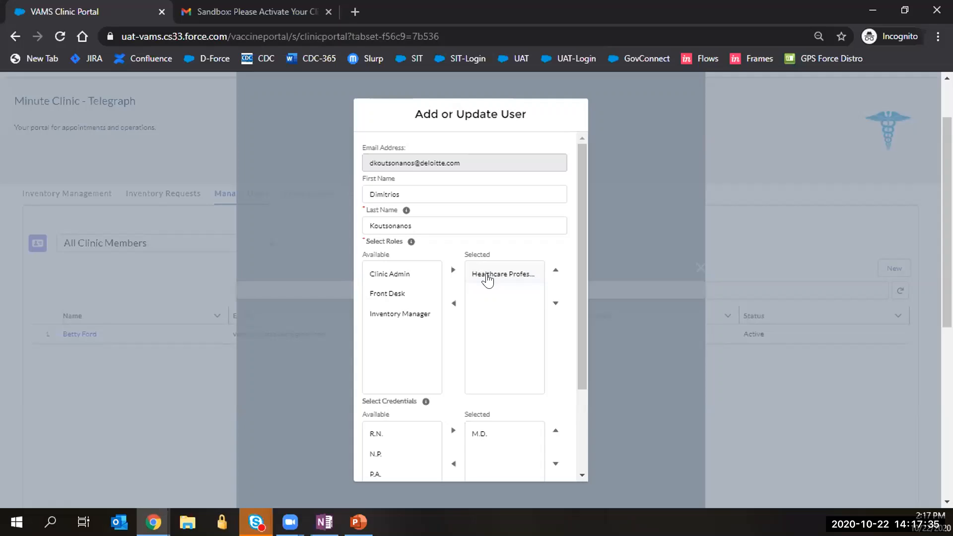
pyautogui.scroll(-2, 486, 285)
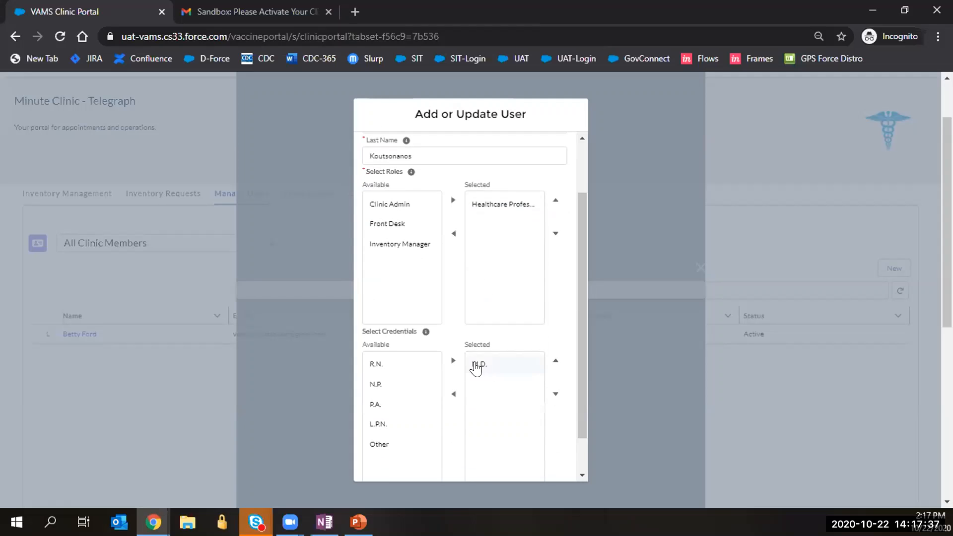
pyautogui.scroll(2, 485, 377)
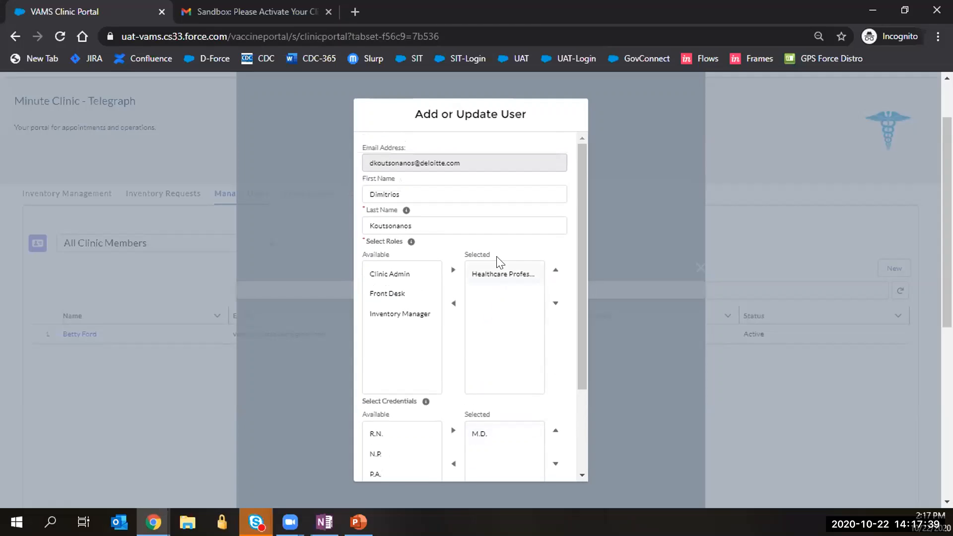
# Add the Inventory Manager role, then remove it again, keeping Healthcare Professional.
pyautogui.click(399, 314)
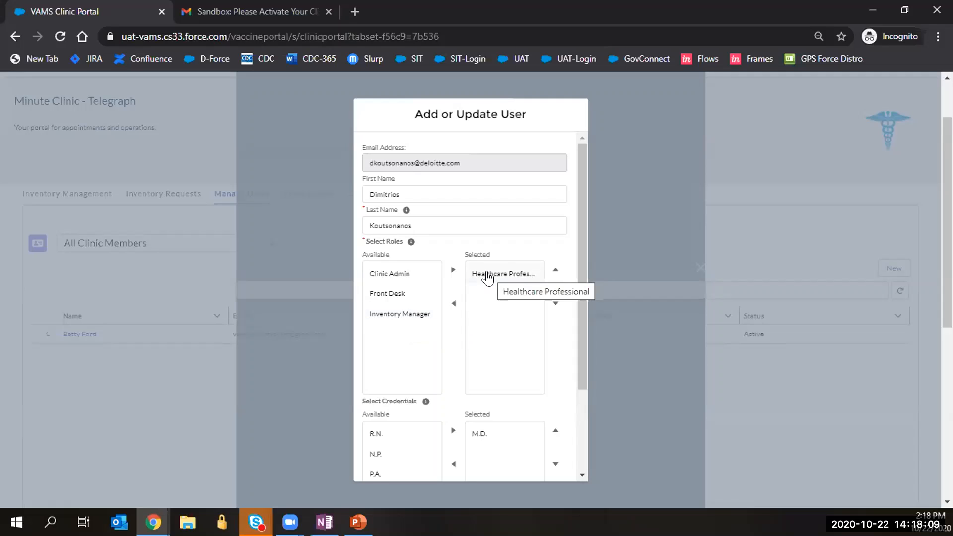
pyautogui.click(395, 321)
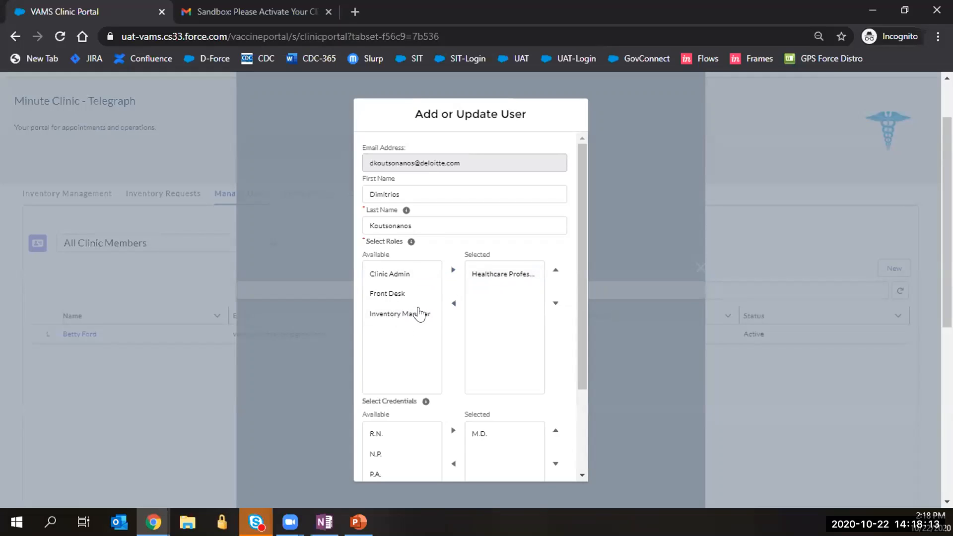
pyautogui.click(420, 316)
pyautogui.click(452, 270)
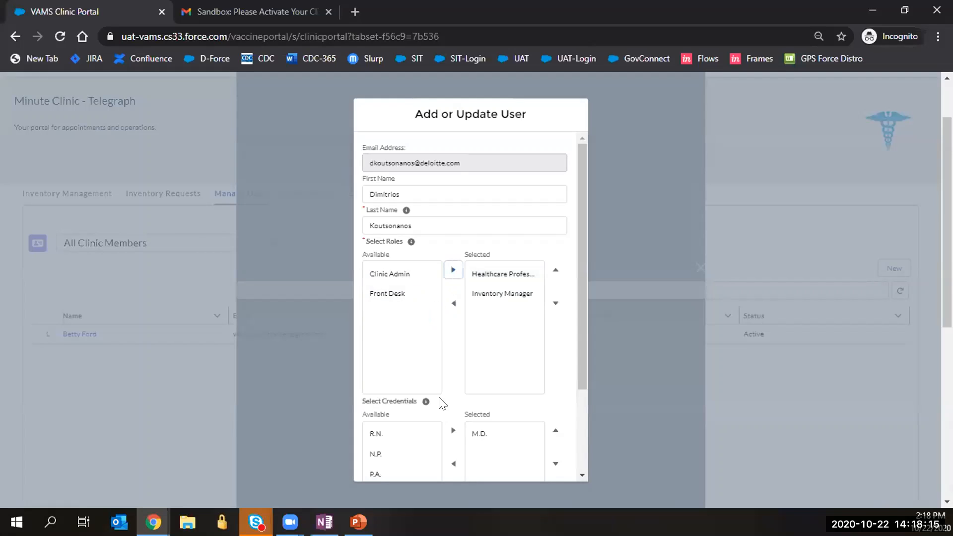
pyautogui.click(506, 294)
pyautogui.click(453, 304)
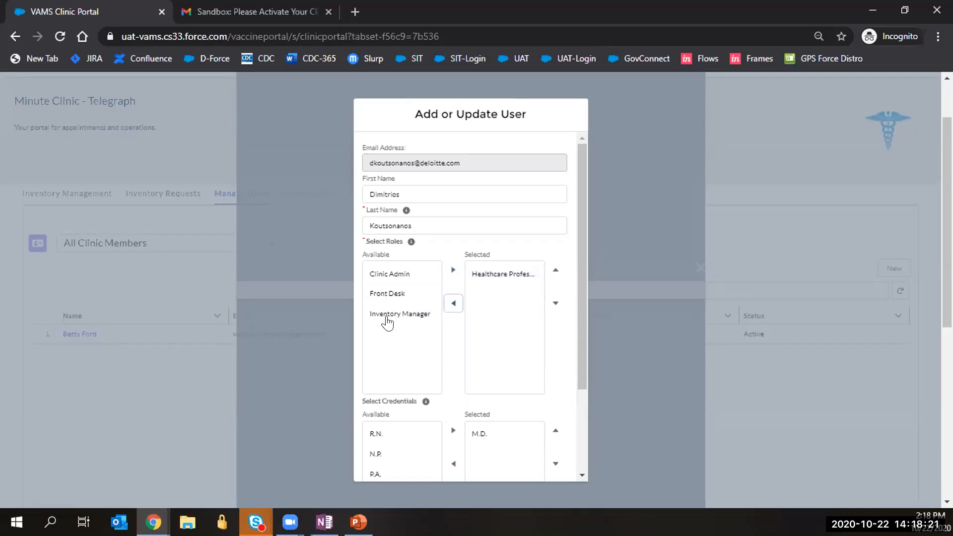
pyautogui.scroll(-3, 496, 372)
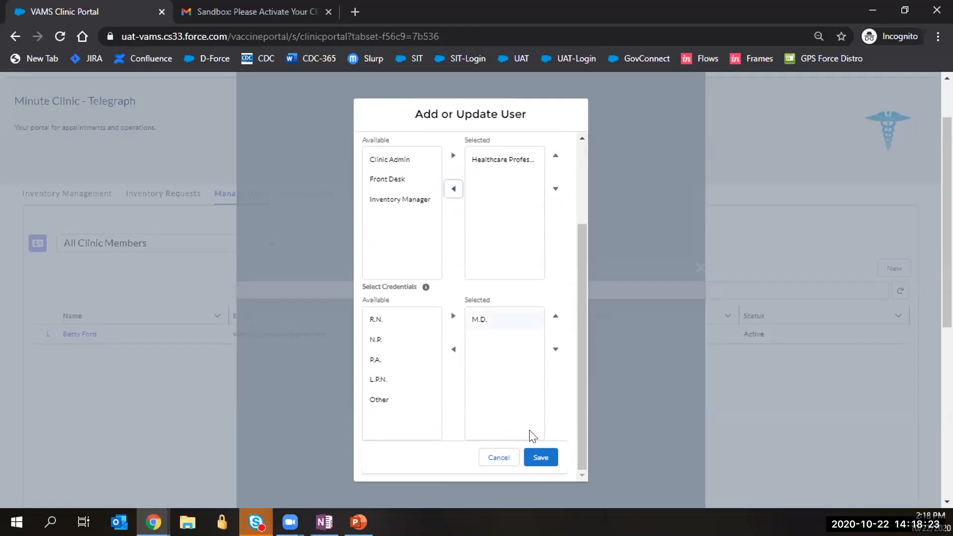
# Save the new Healthcare Professional member with M.D., then view the Clinic Details page.
pyautogui.click(541, 458)
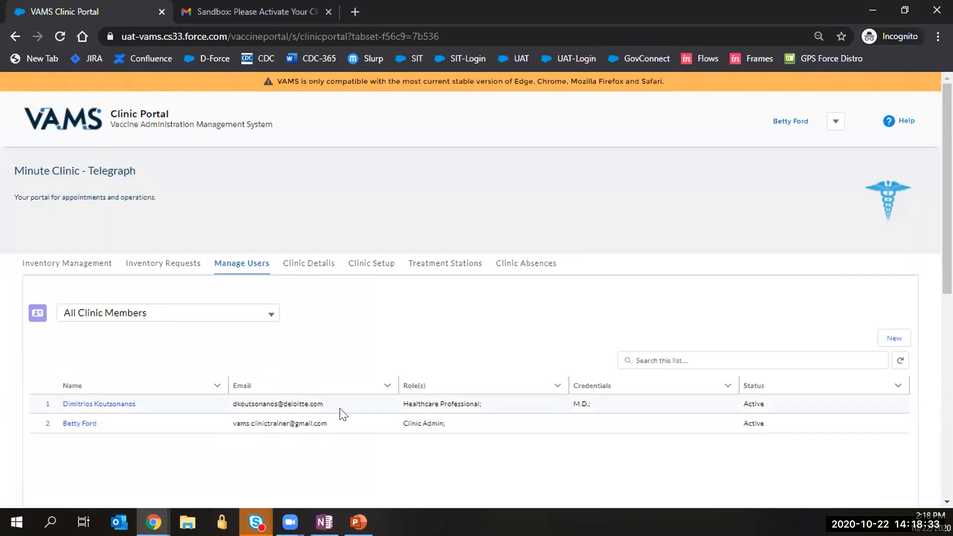
pyautogui.click(543, 384)
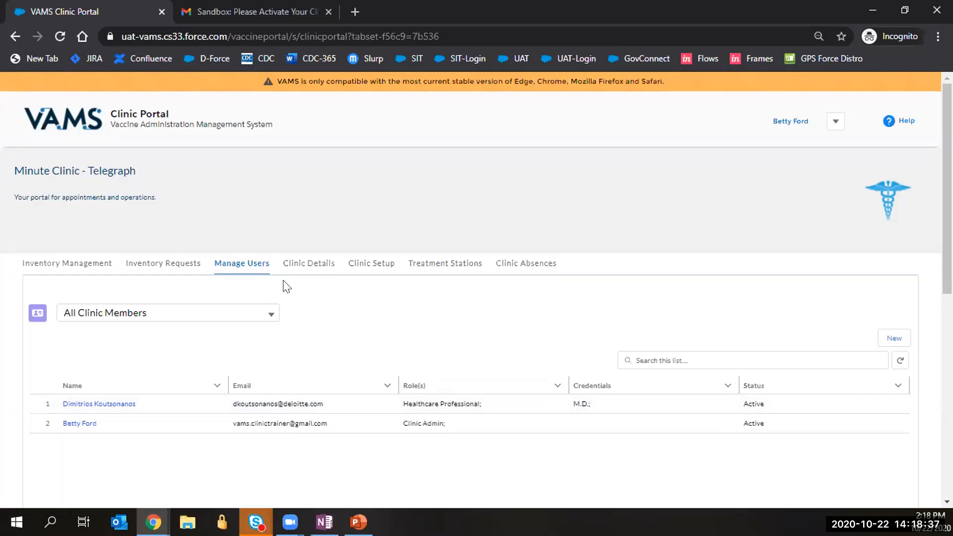
pyautogui.click(297, 268)
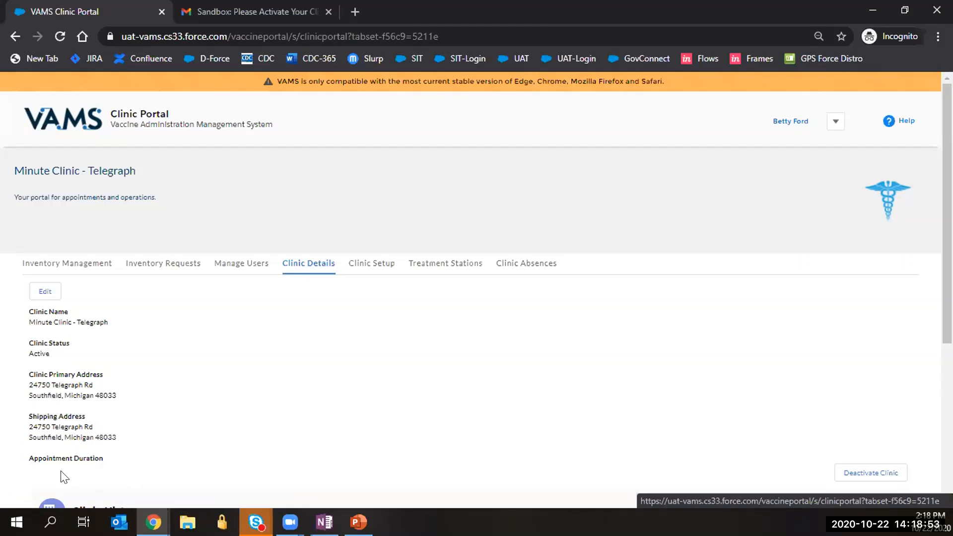
pyautogui.scroll(-1, 49, 384)
# Edit the clinic details to set Appointment duration to 15 mins and save.
pyautogui.click(42, 221)
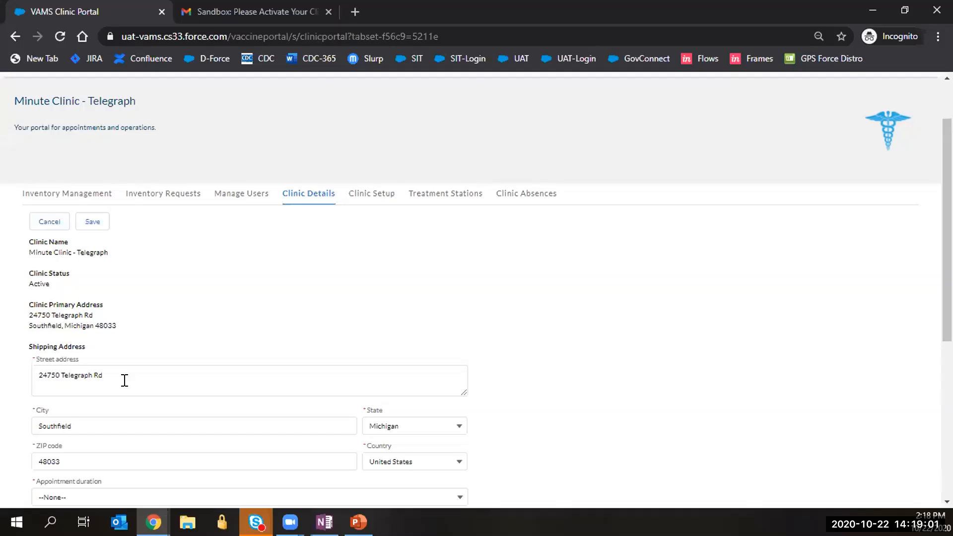
pyautogui.scroll(-1, 132, 311)
pyautogui.scroll(-3, 130, 305)
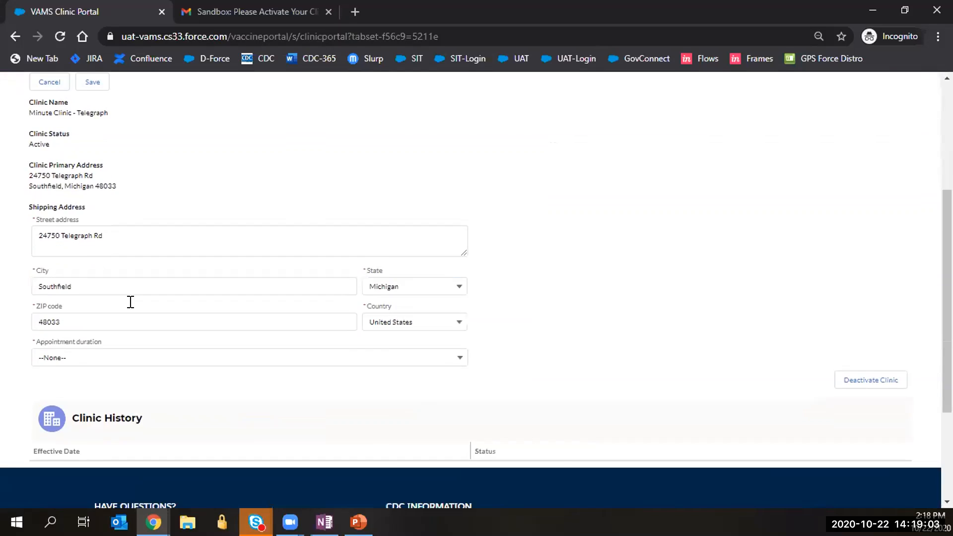
pyautogui.click(130, 290)
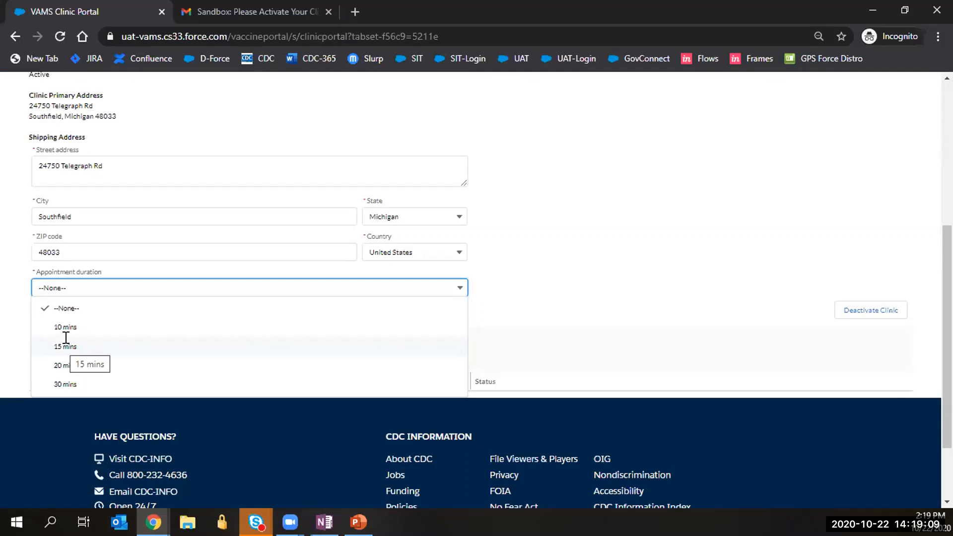
pyautogui.click(65, 346)
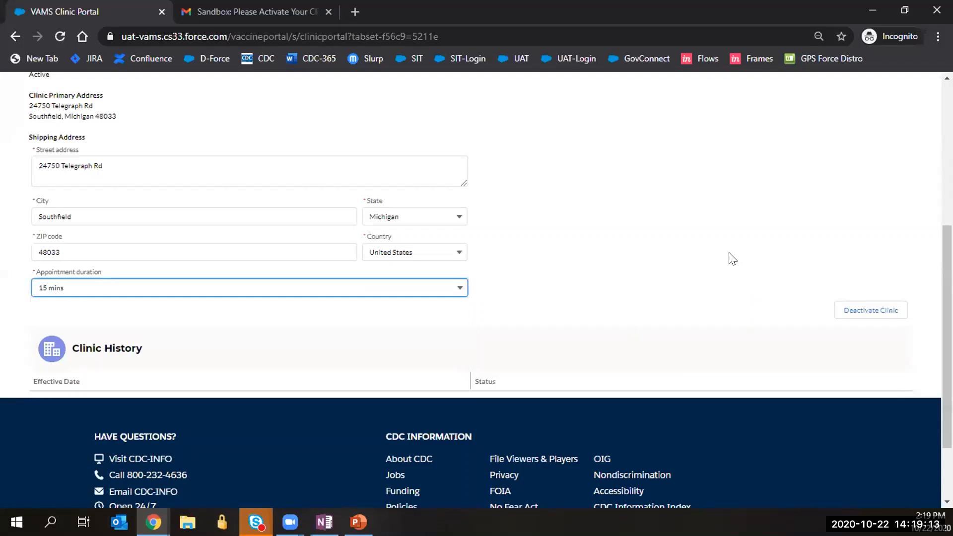
pyautogui.scroll(1, 719, 257)
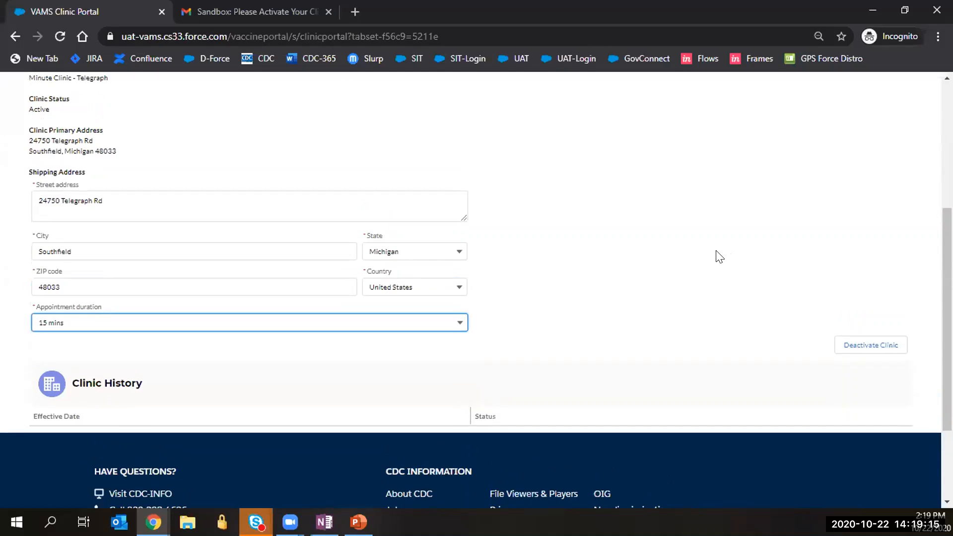
pyautogui.scroll(3, 356, 247)
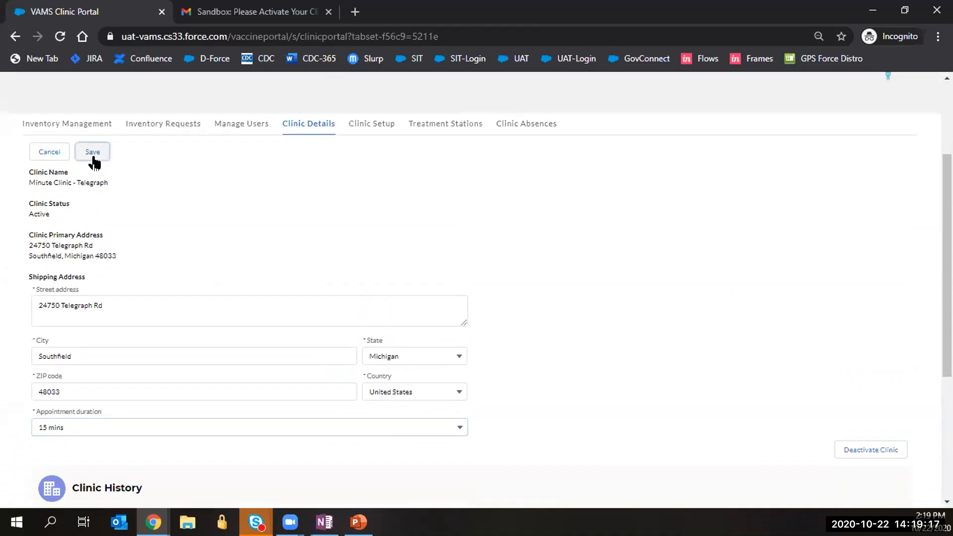
pyautogui.click(93, 152)
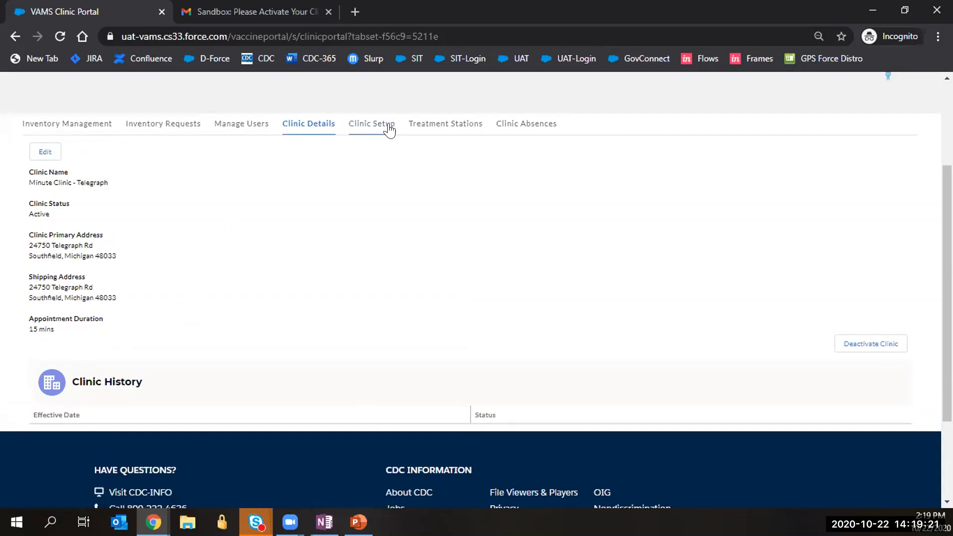
# Open the Minute Clinic - Telegraph location from the Clinic Setup locations list.
pyautogui.click(355, 131)
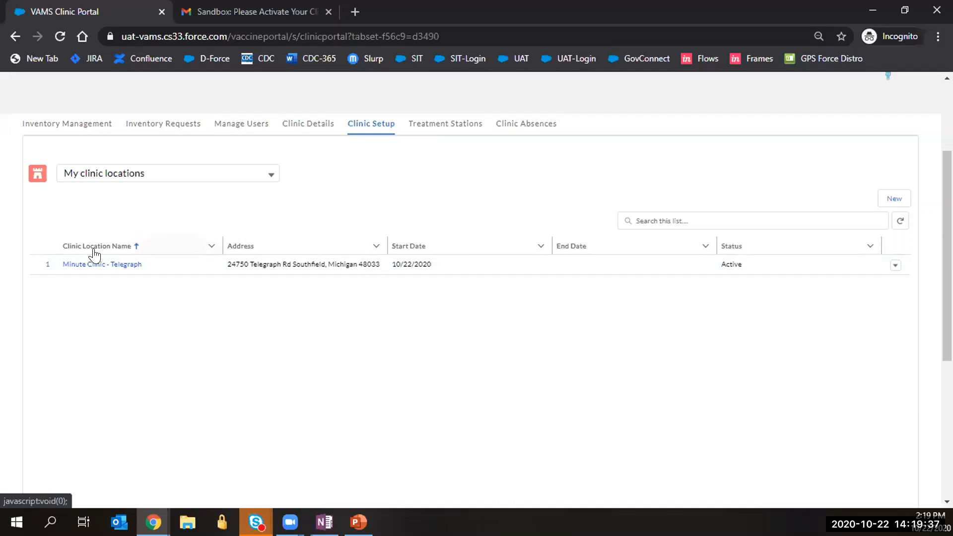
pyautogui.click(118, 265)
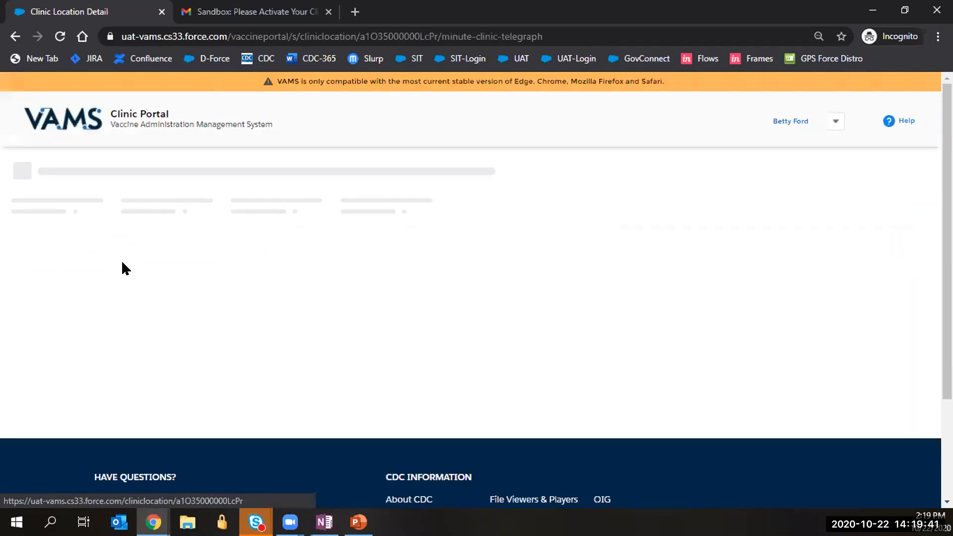
pyautogui.scroll(-1, 110, 316)
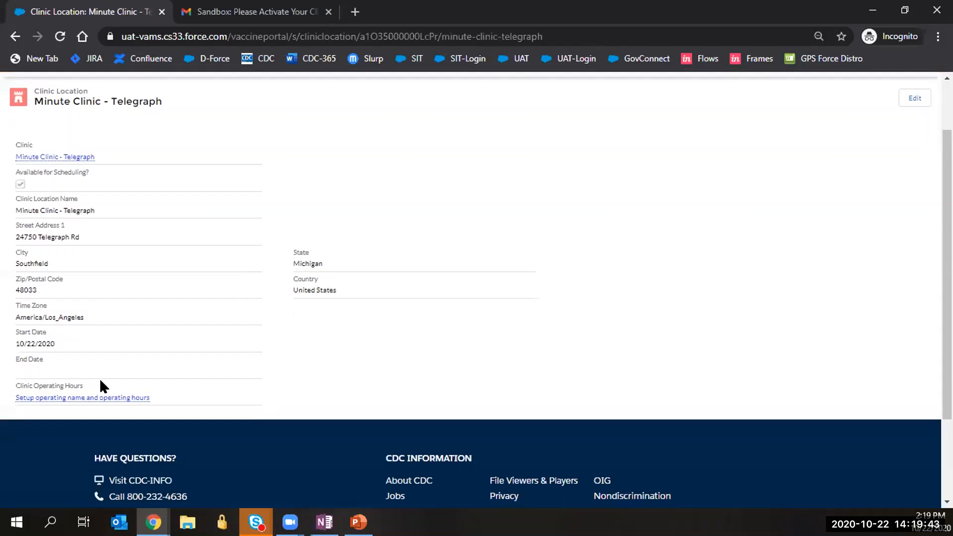
# Rename the operating hours record to 'Standard Operating Hours' and view its time slots.
pyautogui.moveTo(97, 400)
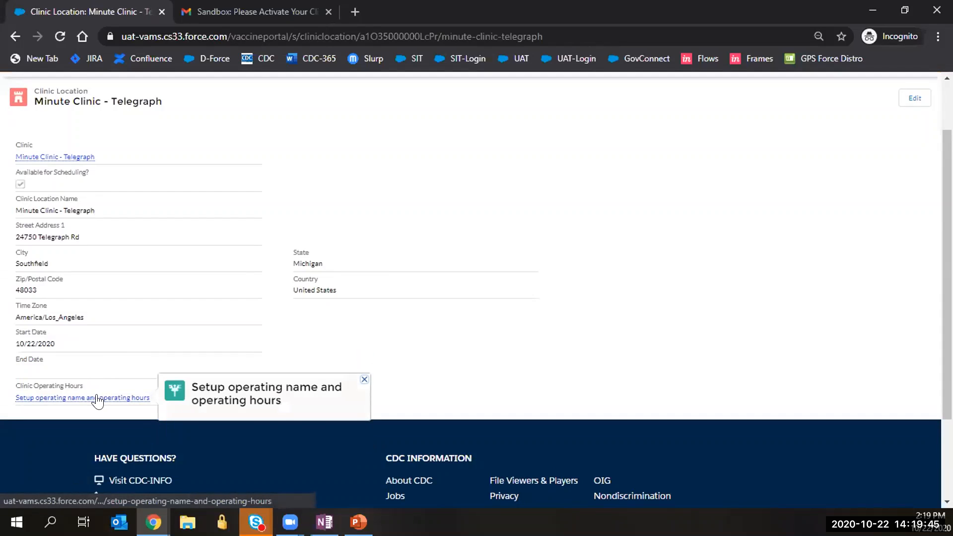
pyautogui.click(97, 400)
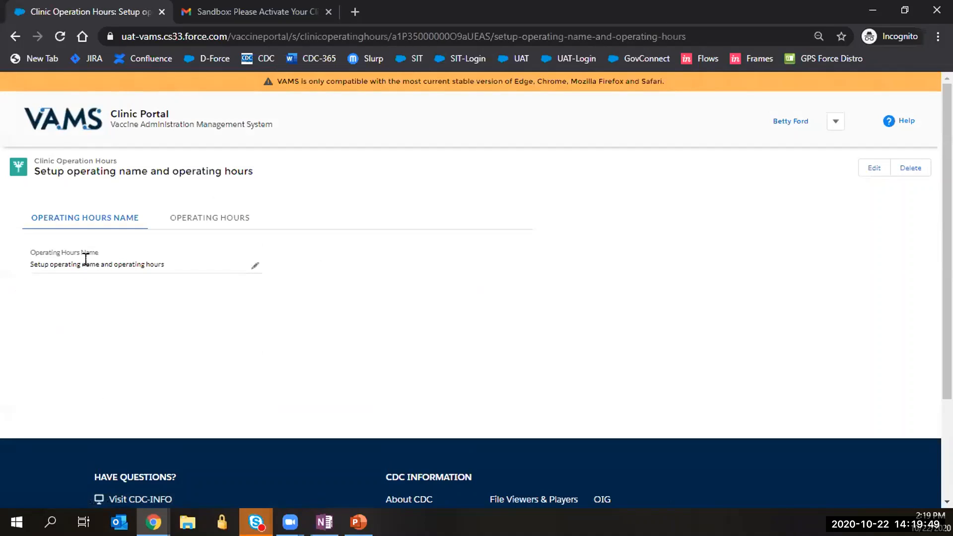
pyautogui.click(255, 265)
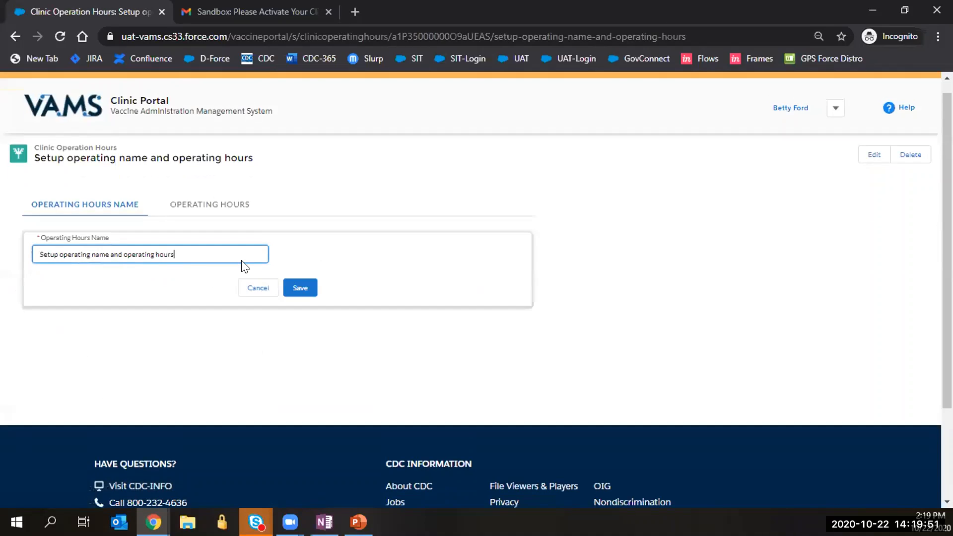
pyautogui.moveTo(189, 254); pyautogui.dragTo(16, 254)
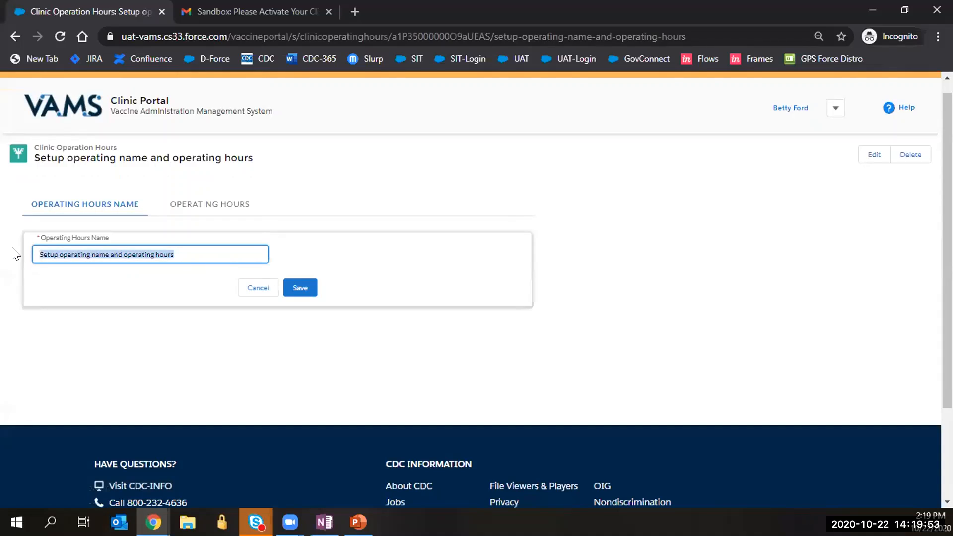
pyautogui.press('BackSpace')
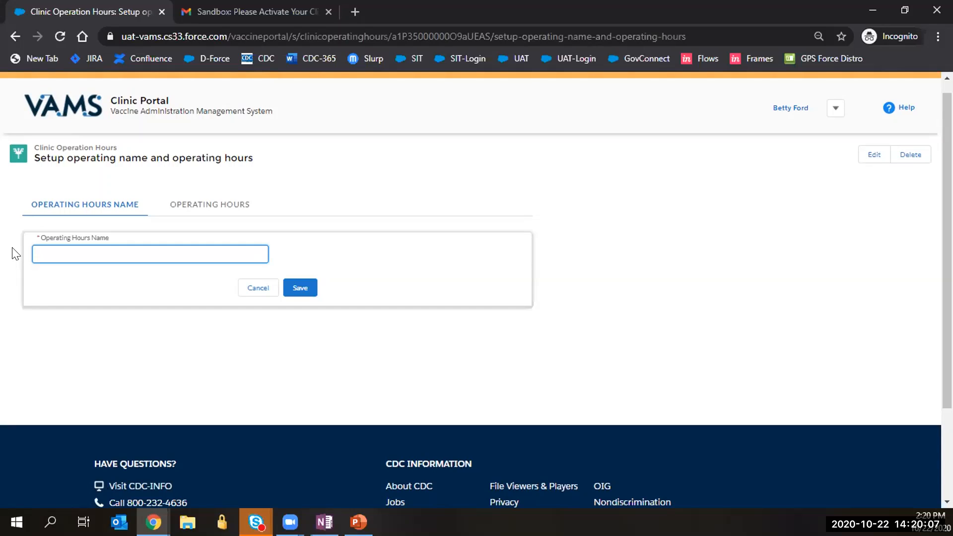
pyautogui.write('Standard Operating Hours')
pyautogui.click(299, 287)
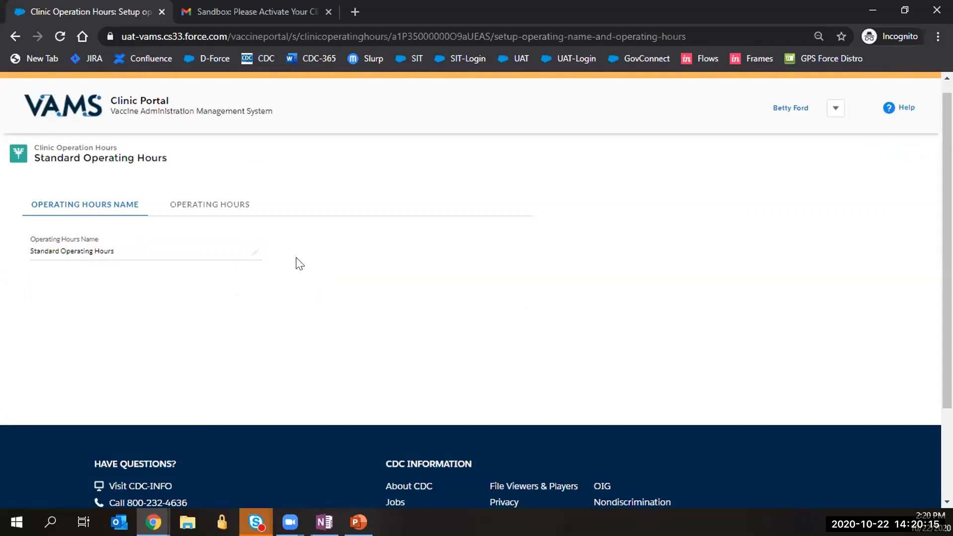
pyautogui.click(221, 206)
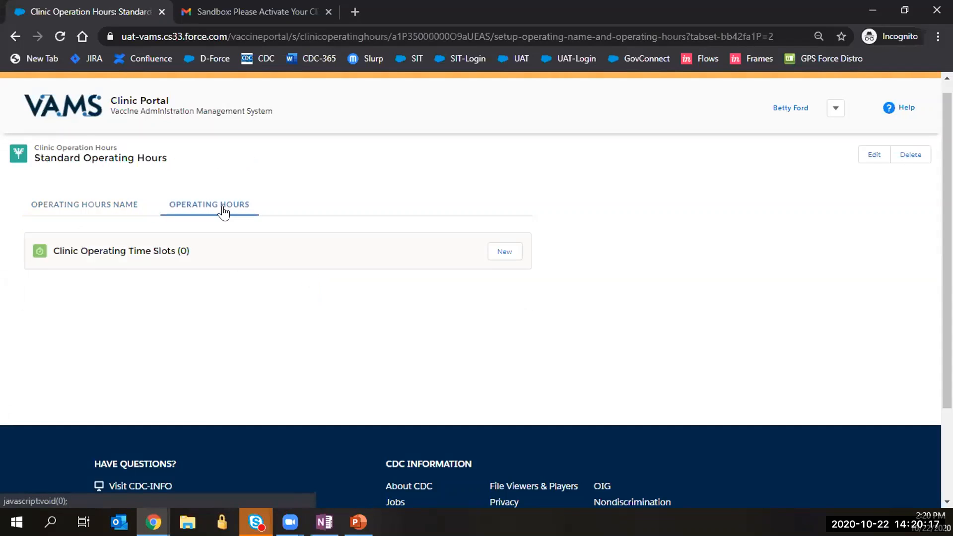
# Add a Monday time slot from 9:00 AM to 5:00 PM.
pyautogui.click(500, 256)
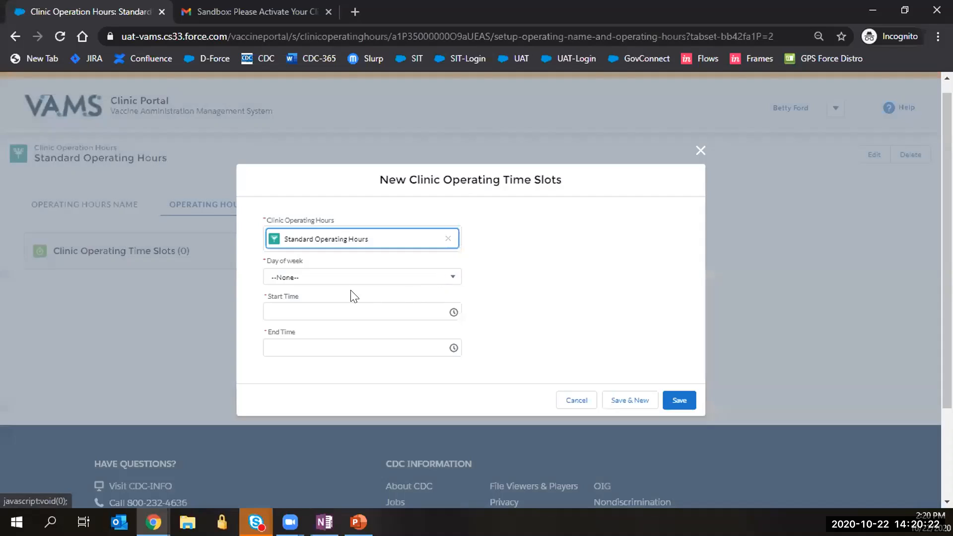
pyautogui.click(330, 278)
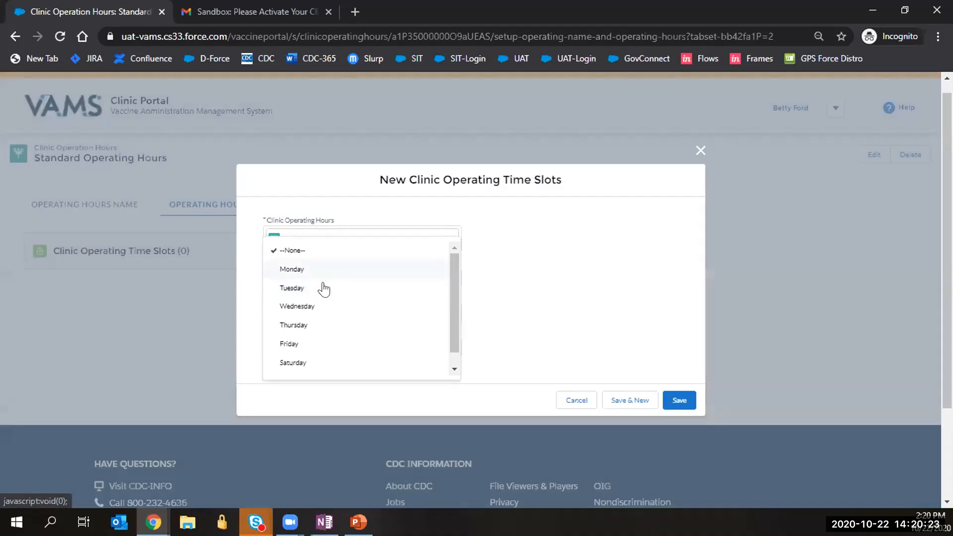
pyautogui.click(297, 272)
pyautogui.click(292, 310)
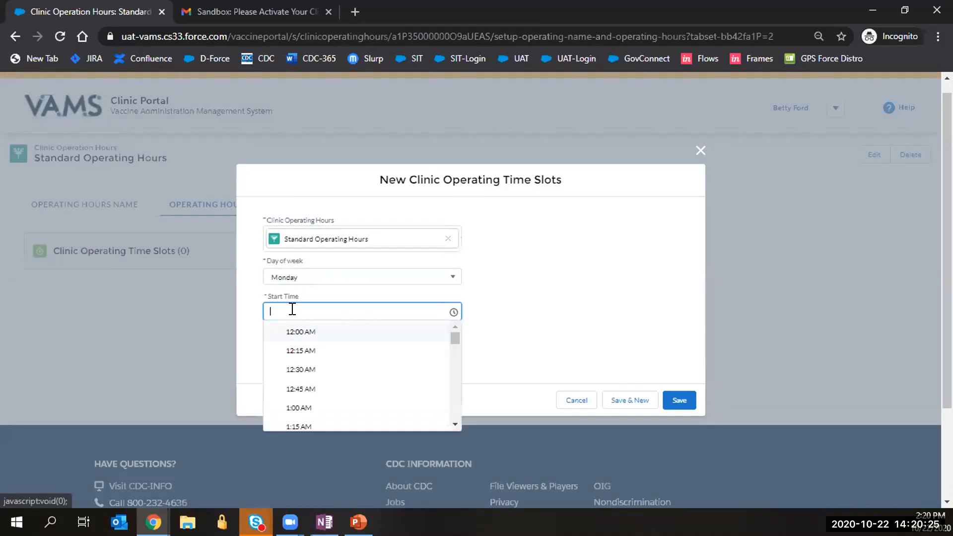
pyautogui.press('BackSpace')
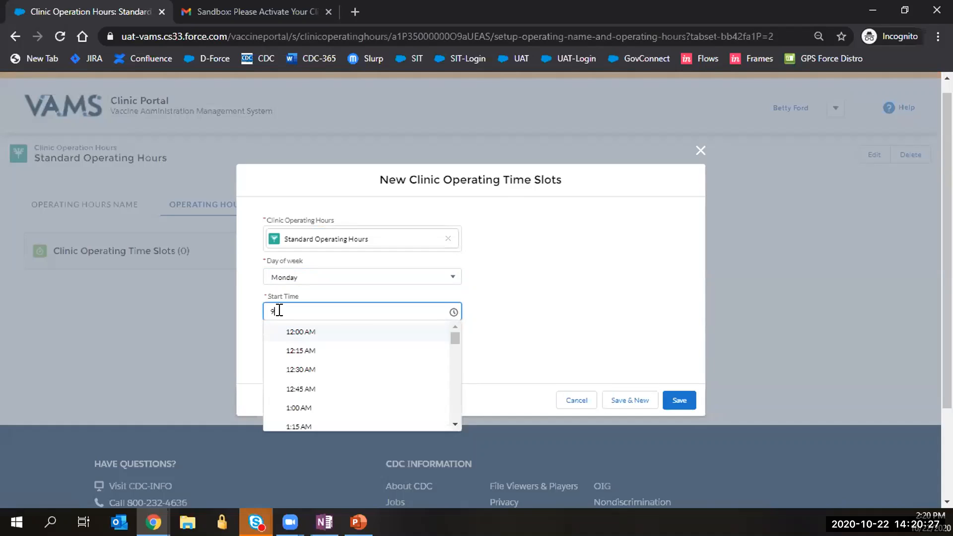
pyautogui.write('9:00 AM')
pyautogui.press('Tab')
pyautogui.write('5')
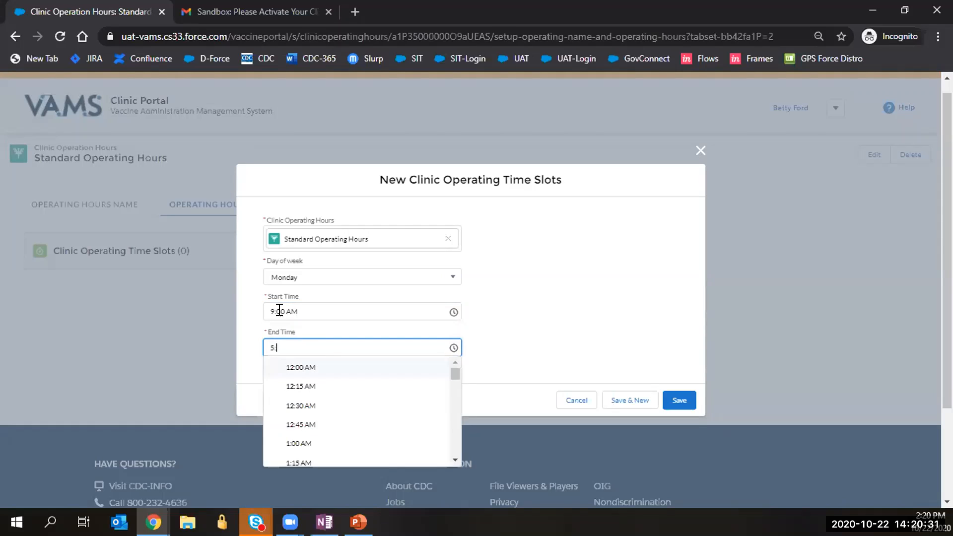
pyautogui.write(':00 PM')
pyautogui.click(629, 400)
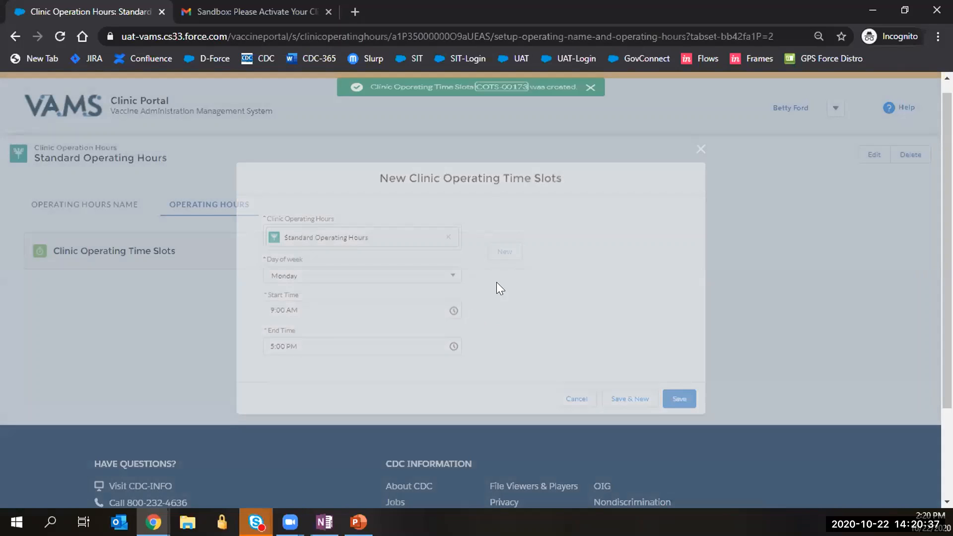
# Add a Tuesday time slot from 9:00 AM to 5:00 PM.
pyautogui.click(397, 276)
pyautogui.click(357, 297)
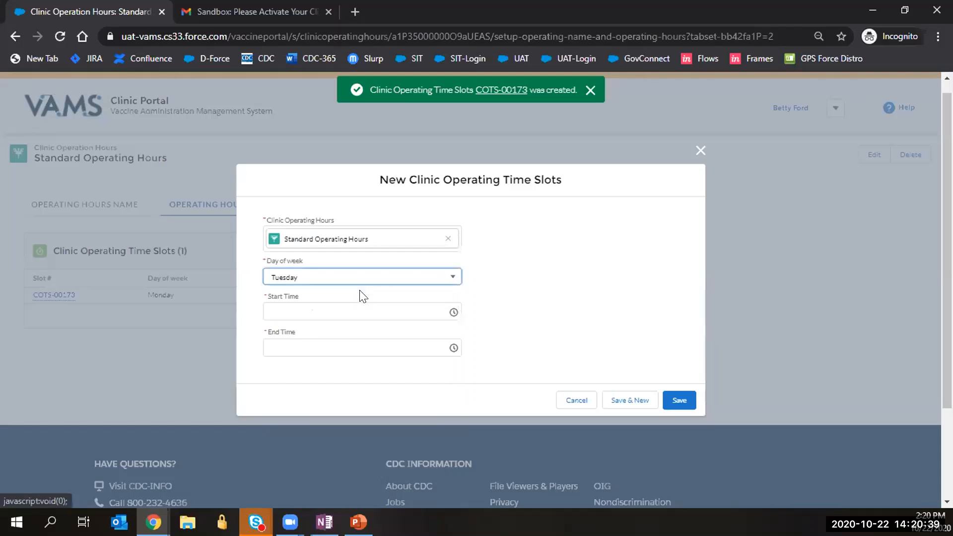
pyautogui.click(332, 310)
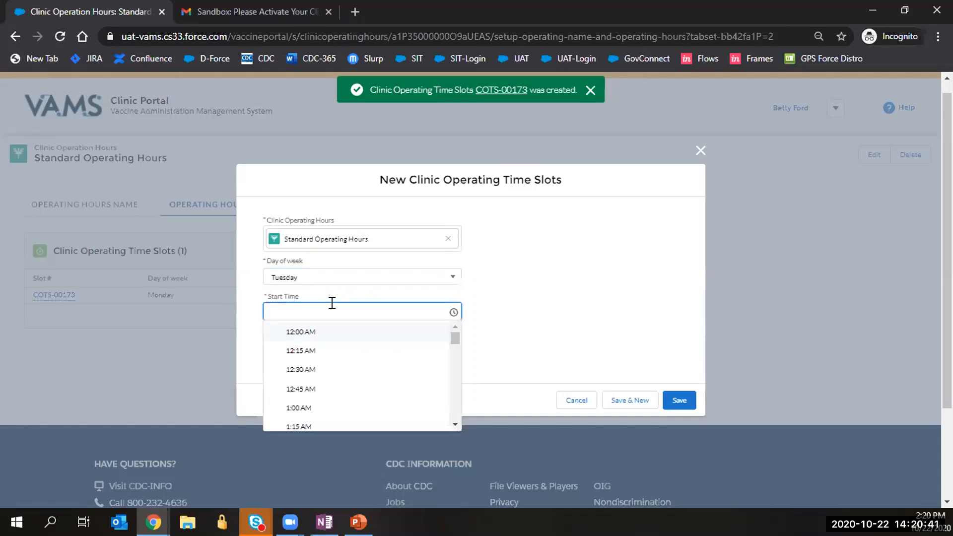
pyautogui.write(':00 AM')
pyautogui.press('Tab')
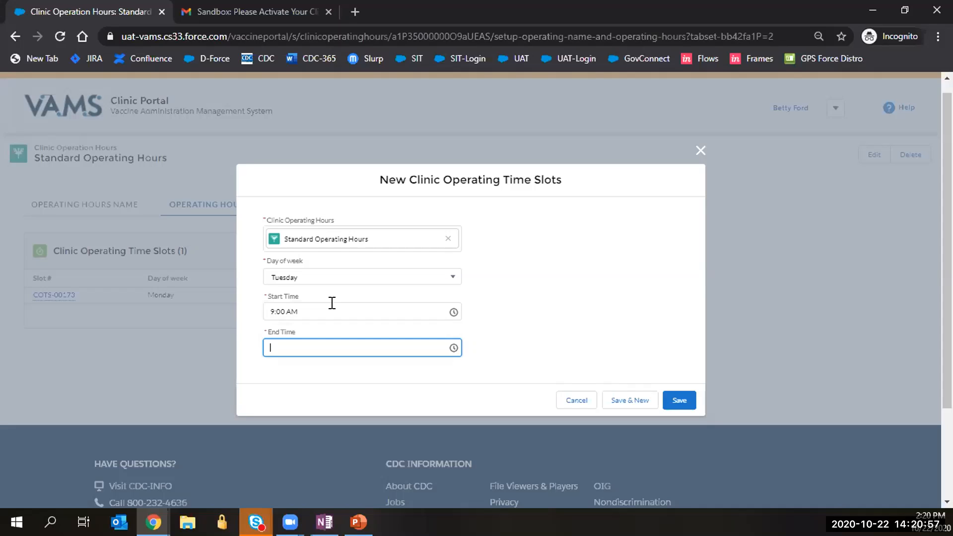
pyautogui.write('12')
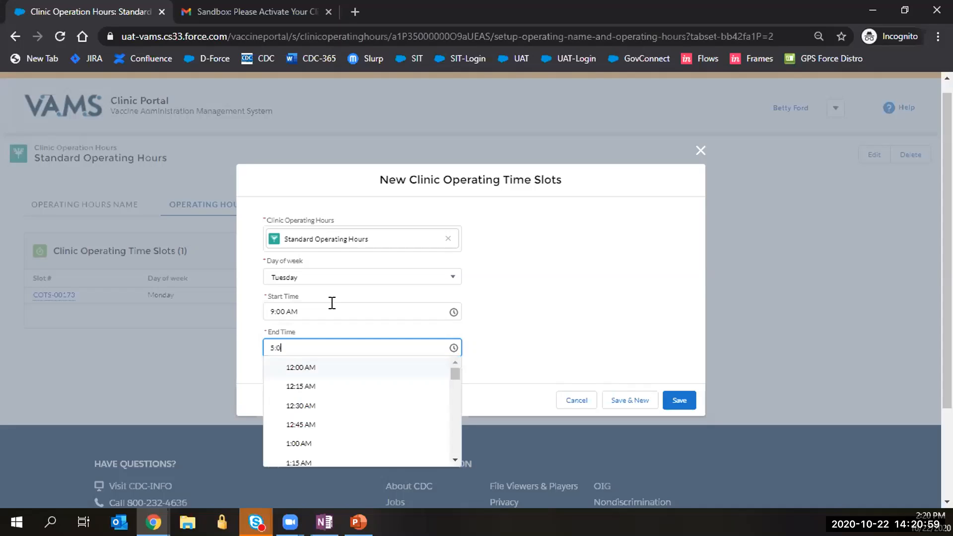
pyautogui.press('Return')
pyautogui.click(270, 345)
pyautogui.click(276, 344)
pyautogui.press('BackSpace')
pyautogui.press('BackSpace')
pyautogui.write('5:00 PM')
pyautogui.click(609, 337)
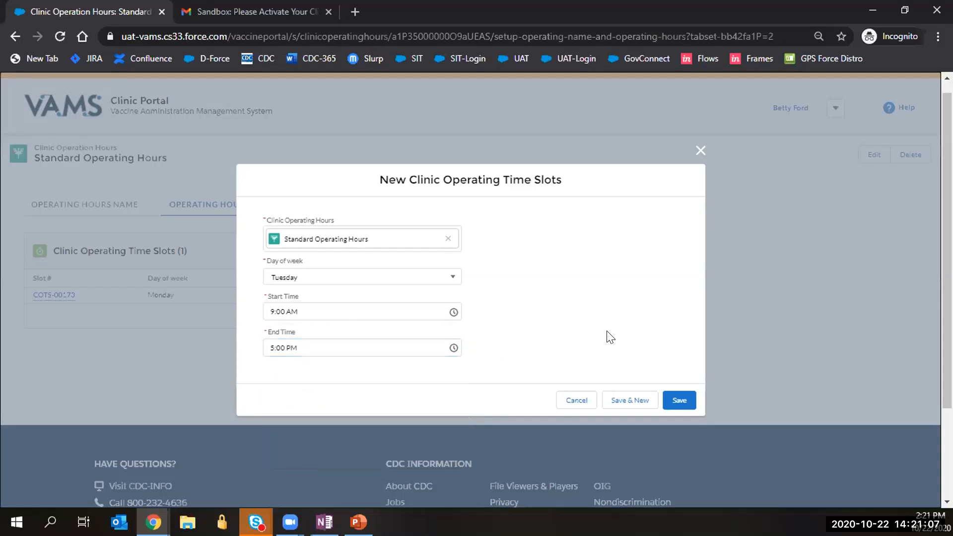
pyautogui.click(640, 401)
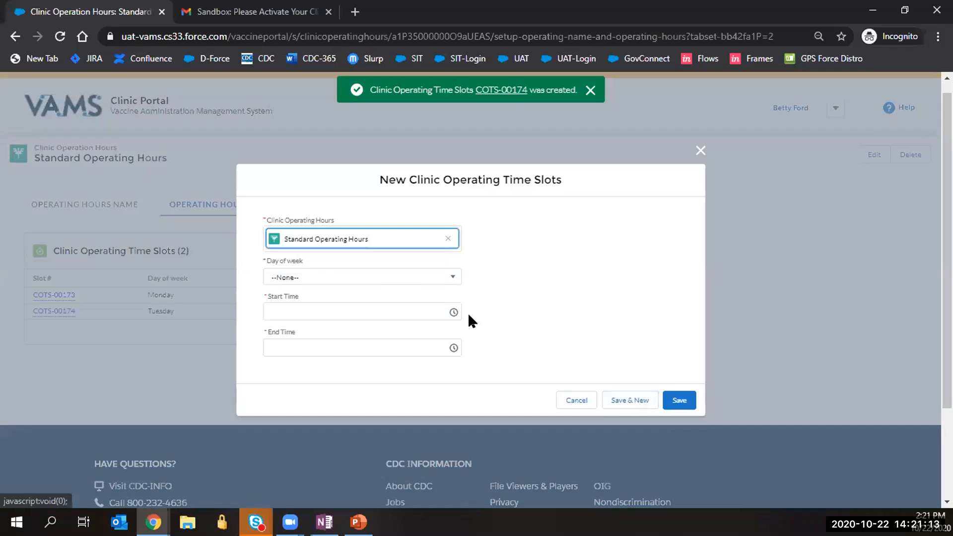
# Add a Wednesday morning slot from 9:00 AM to 11:00 AM.
pyautogui.click(322, 279)
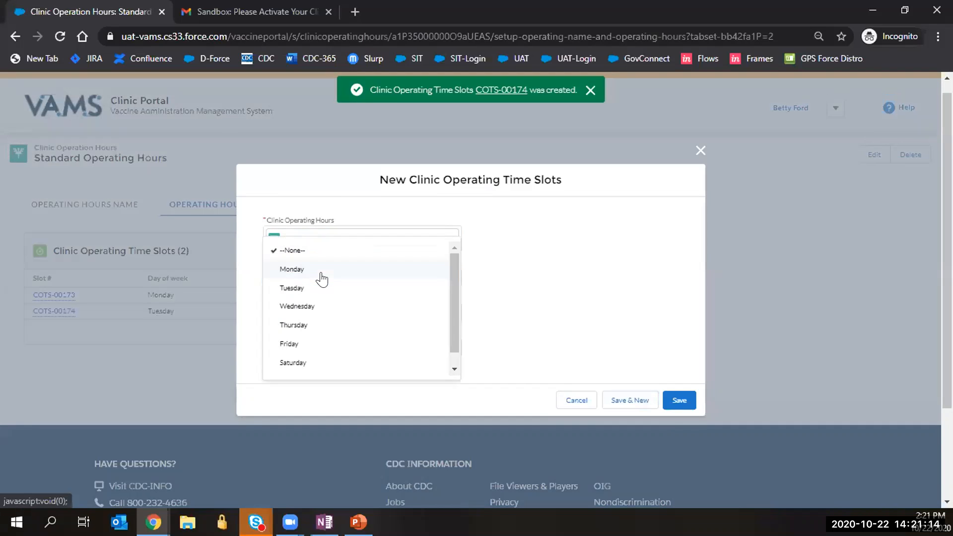
pyautogui.click(307, 308)
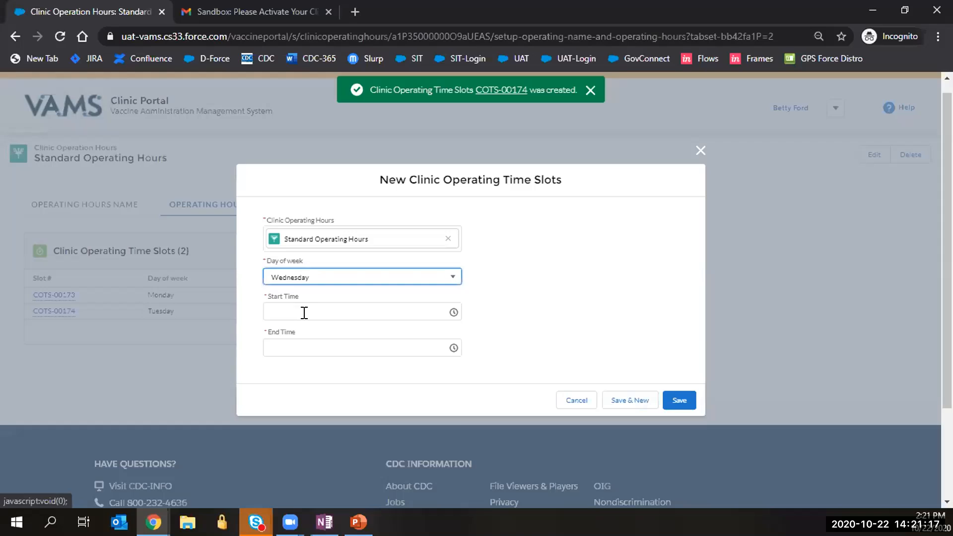
pyautogui.click(304, 313)
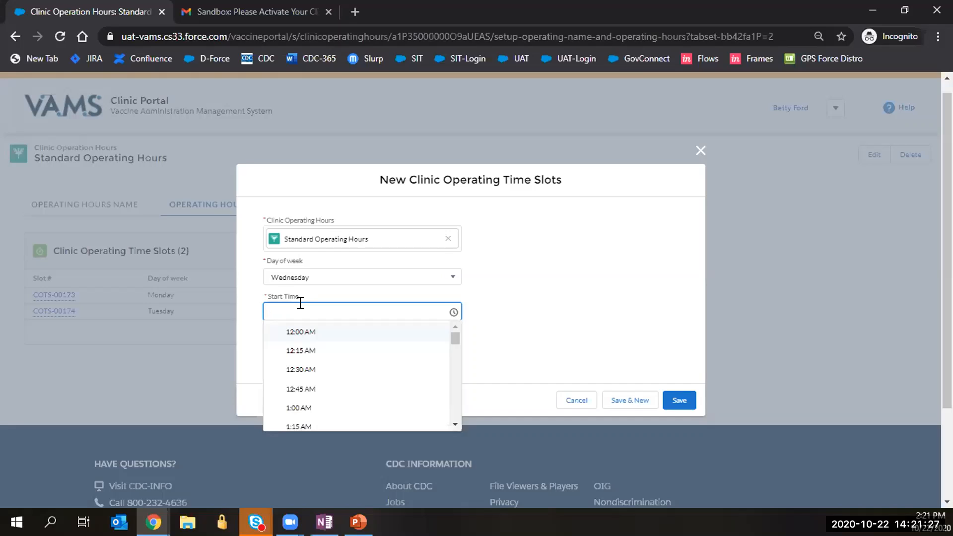
pyautogui.write('00 AM')
pyautogui.press('Tab')
pyautogui.write('11:')
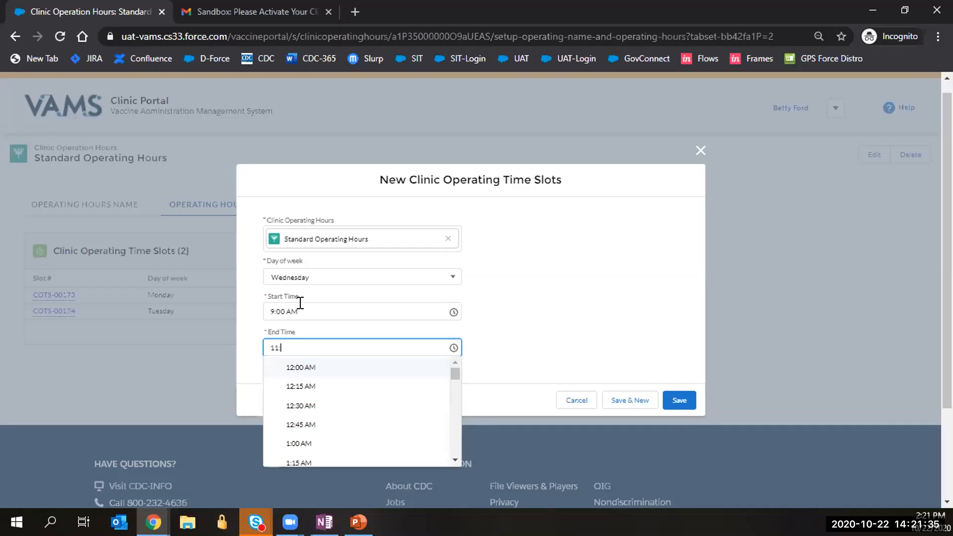
pyautogui.write('00 AM')
pyautogui.press('Return')
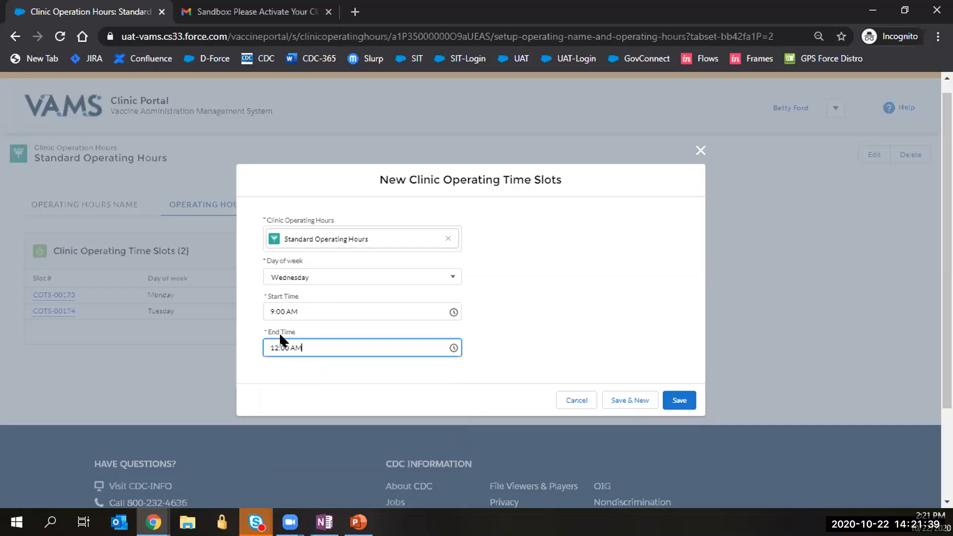
pyautogui.moveTo(278, 347); pyautogui.dragTo(271, 342)
pyautogui.write('11')
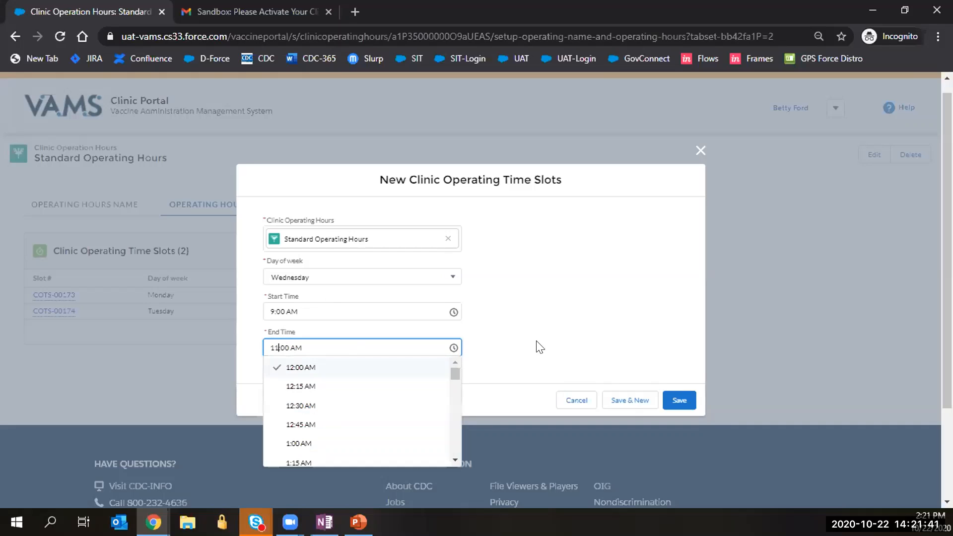
pyautogui.click(584, 313)
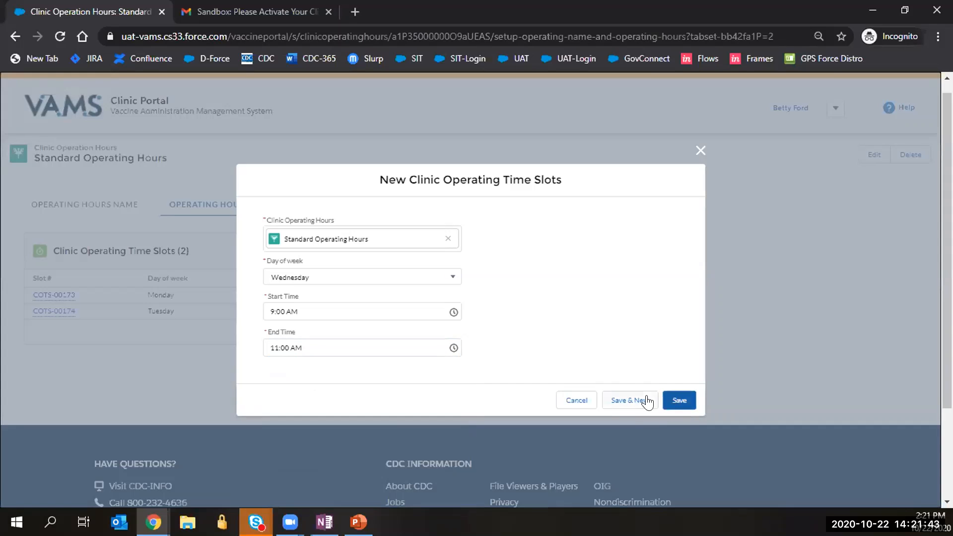
pyautogui.click(630, 399)
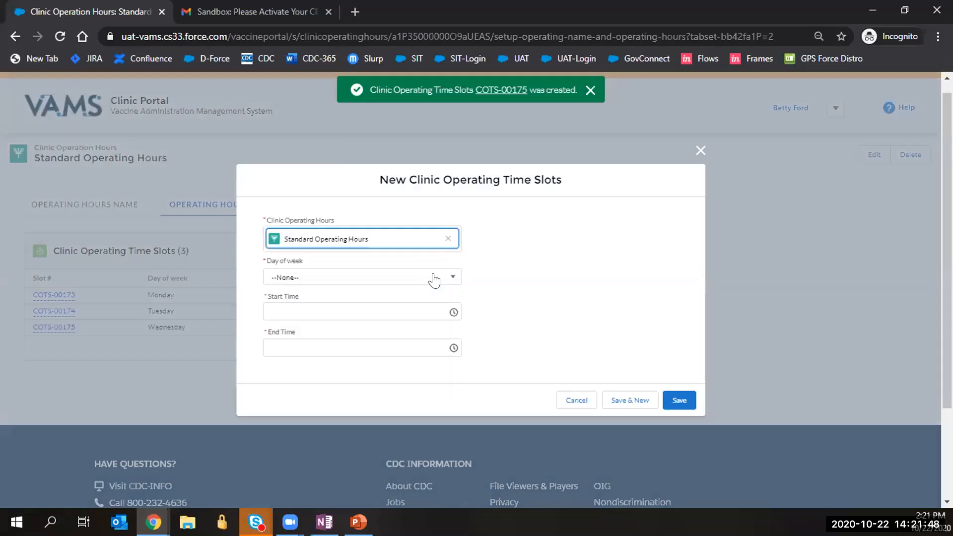
# Add a Wednesday afternoon slot from 12:00 PM to 5:00 PM.
pyautogui.click(432, 277)
pyautogui.click(397, 301)
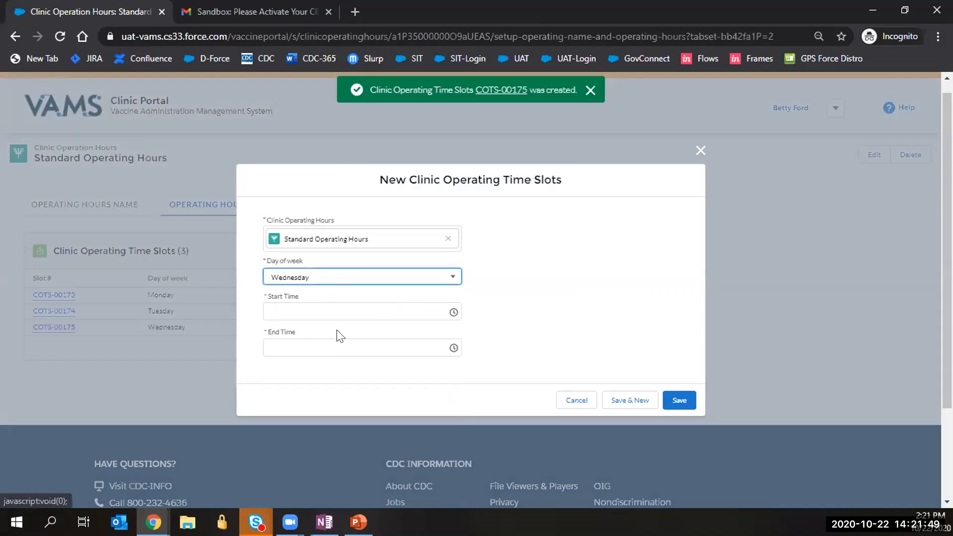
pyautogui.click(332, 310)
pyautogui.write('12:00')
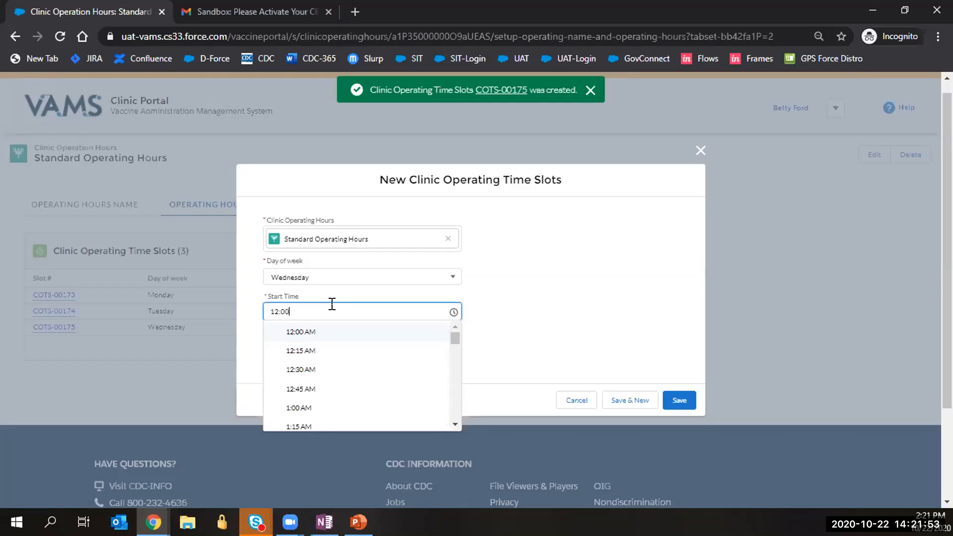
pyautogui.write(' PM')
pyautogui.click(480, 292)
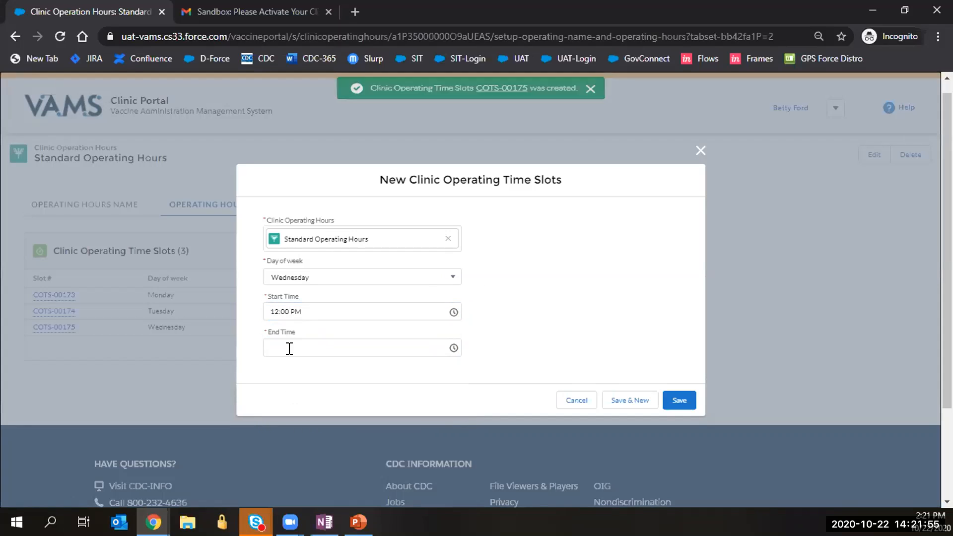
pyautogui.click(289, 347)
pyautogui.write('5:00 PM')
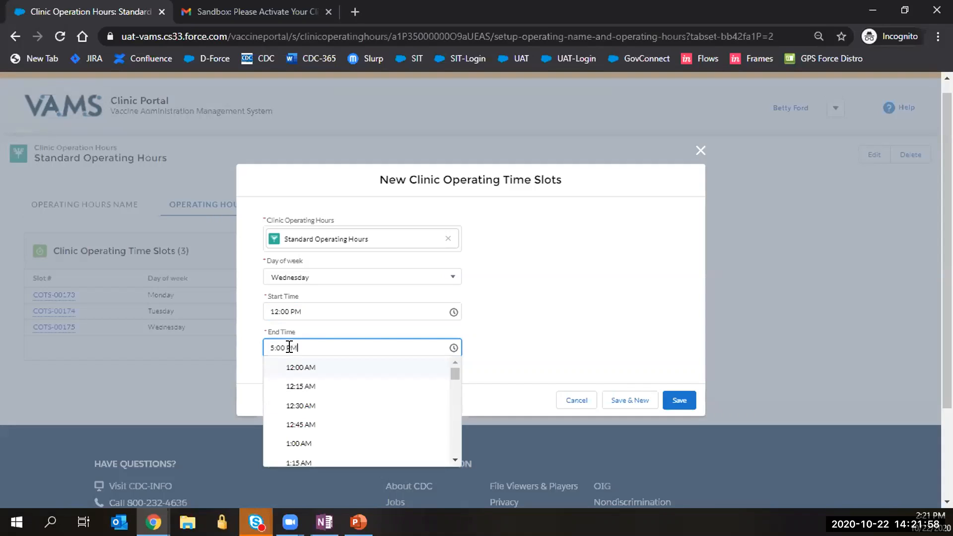
pyautogui.click(516, 332)
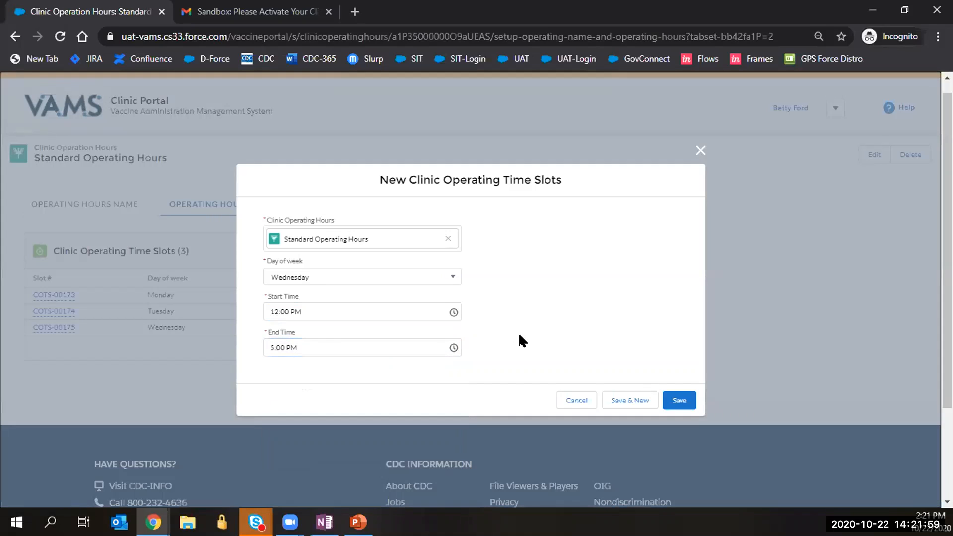
pyautogui.click(677, 400)
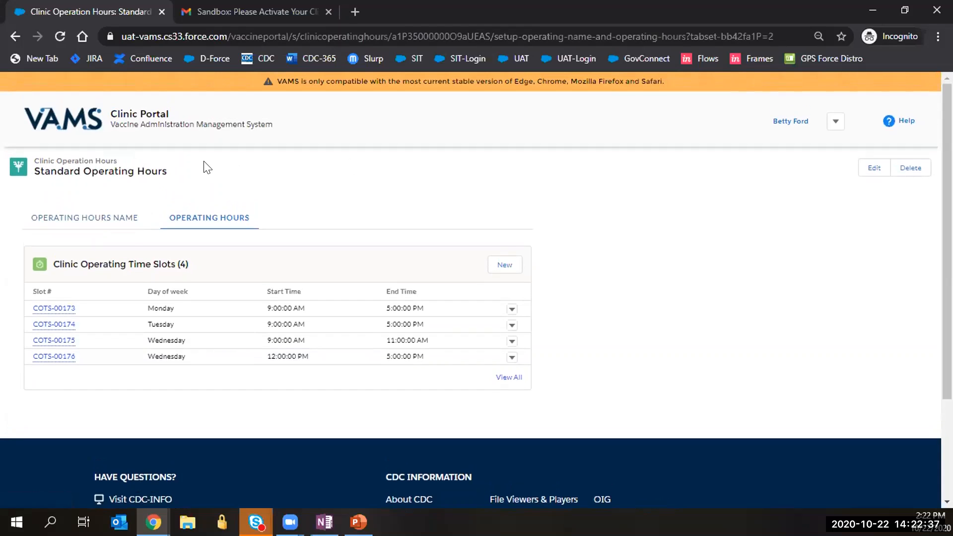
# Go back to the VAMS portal home page after reviewing time slots COTS-00173 to COTS-00176.
pyautogui.click(69, 130)
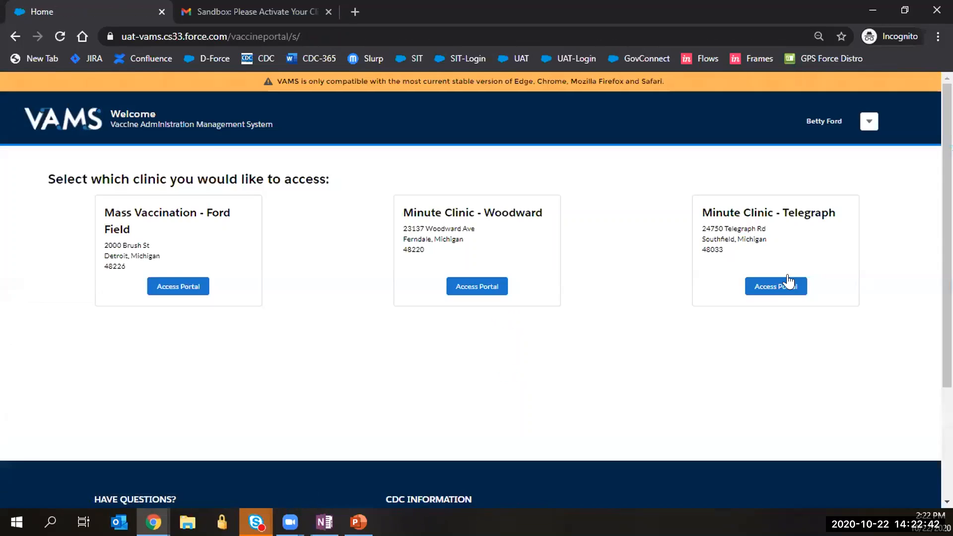
# Open the Minute Clinic - Telegraph portal's Treatment Stations list.
pyautogui.click(788, 283)
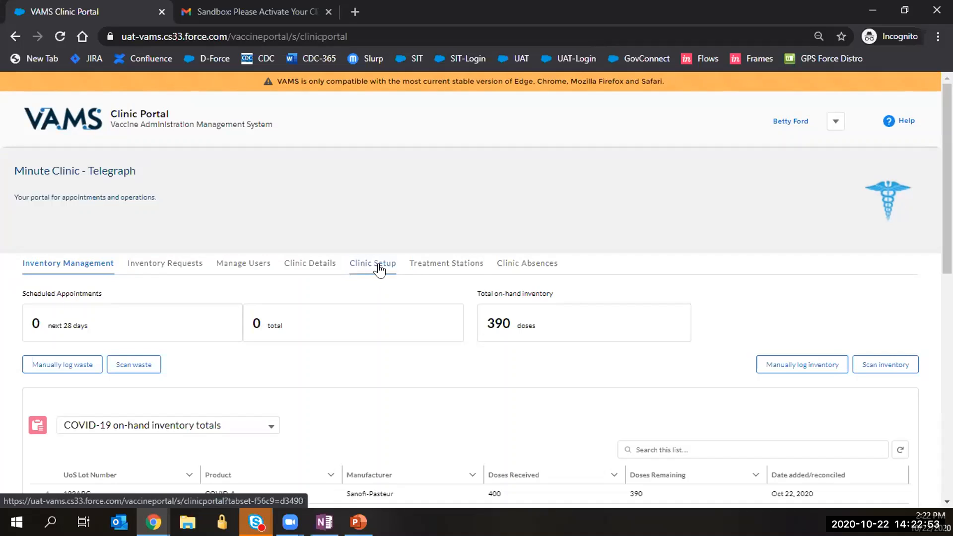
pyautogui.click(430, 268)
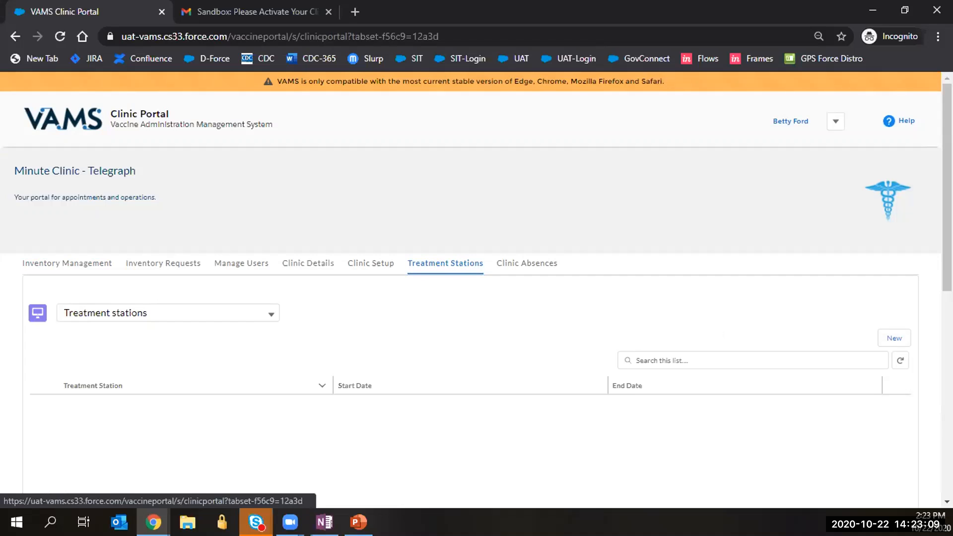
# Start a new treatment station for Minute Clinic - Telegraph named 'Station 1'.
pyautogui.click(887, 341)
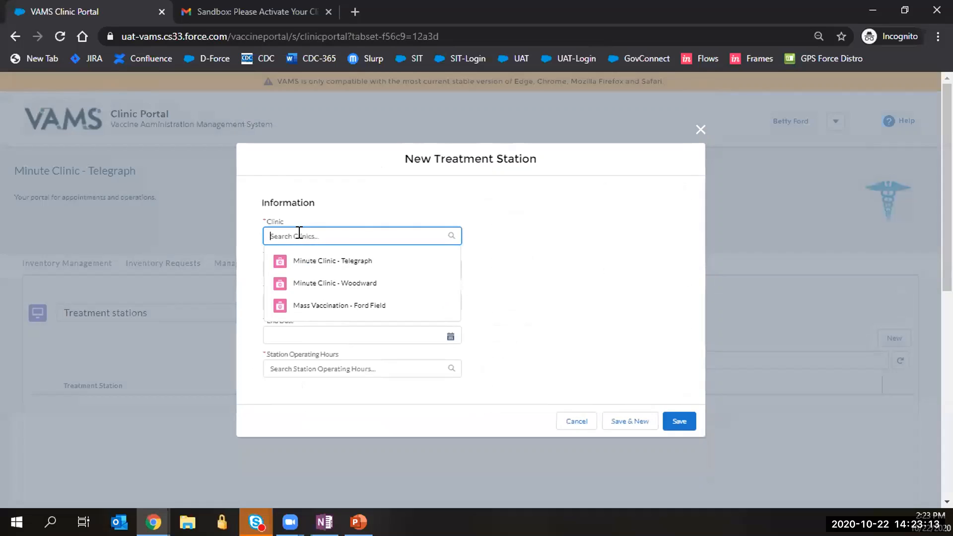
pyautogui.click(313, 260)
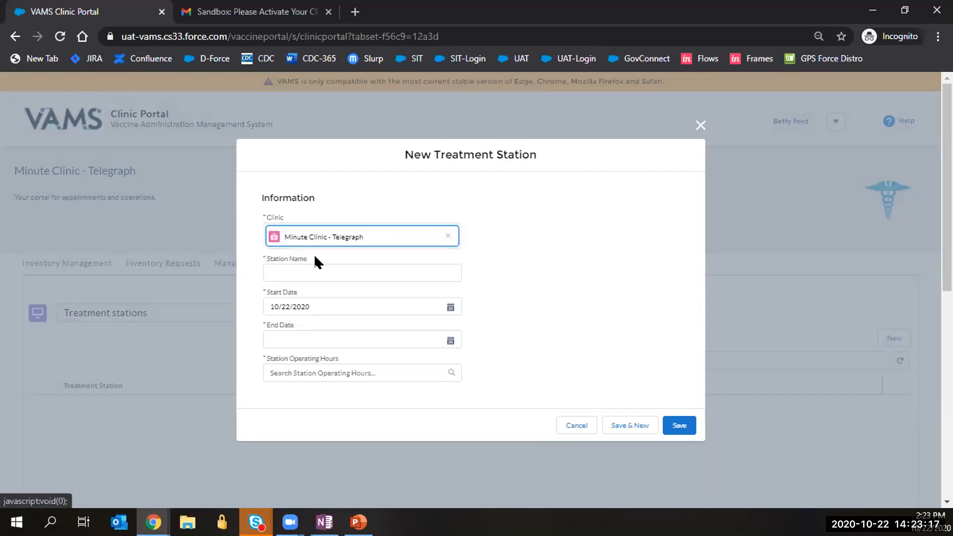
pyautogui.click(298, 271)
pyautogui.write('Sgtati')
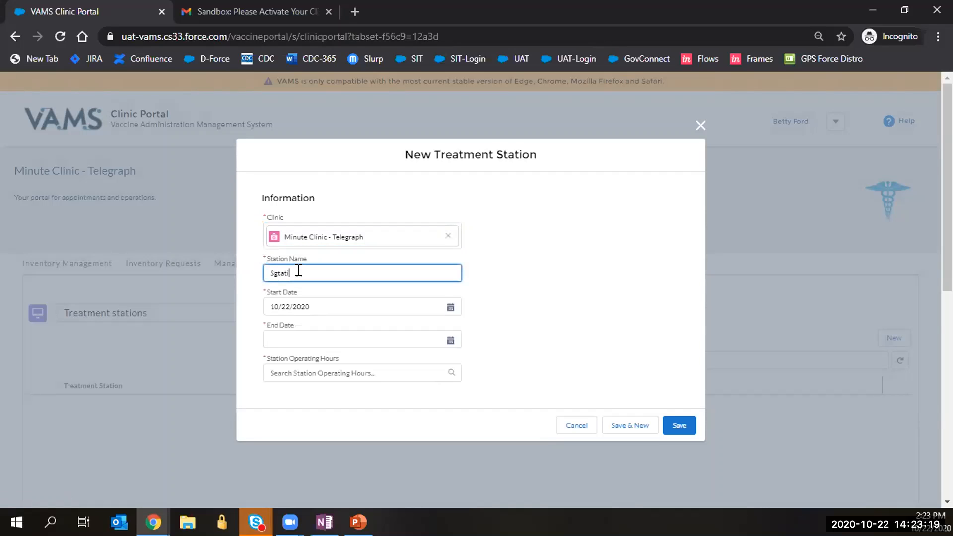
pyautogui.press('BackSpace')
pyautogui.press('BackSpace')
pyautogui.press('BackSpace')
pyautogui.press('BackSpace')
pyautogui.press('BackSpace')
pyautogui.write('tation 1')
# Give the station end date 12/1/2020 and Standard M-F 9-5 hours, then save it.
pyautogui.click(453, 336)
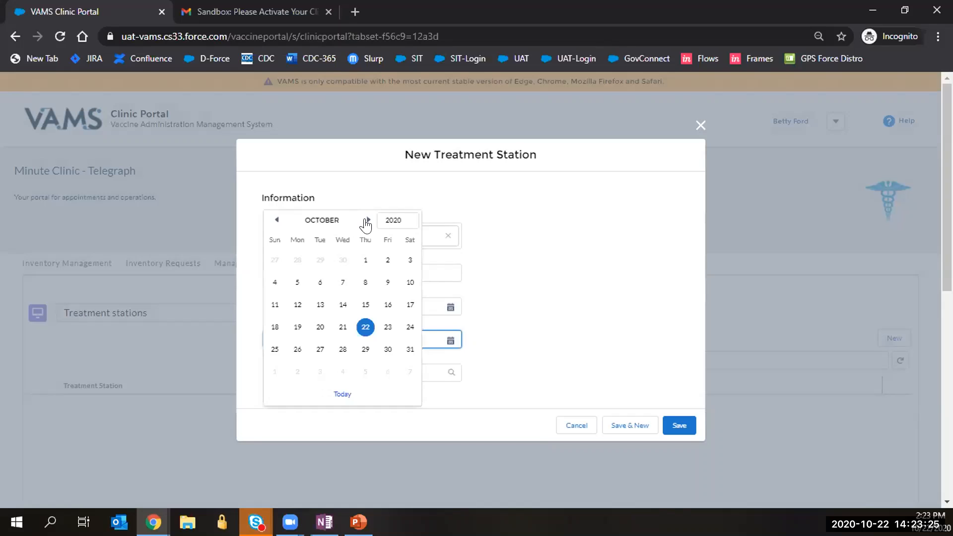
pyautogui.doubleClick(368, 219)
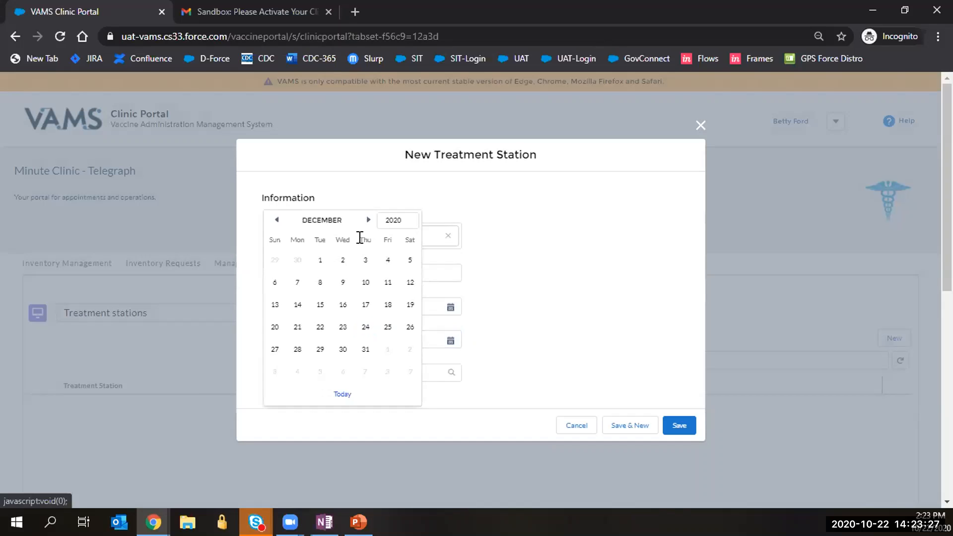
pyautogui.click(313, 260)
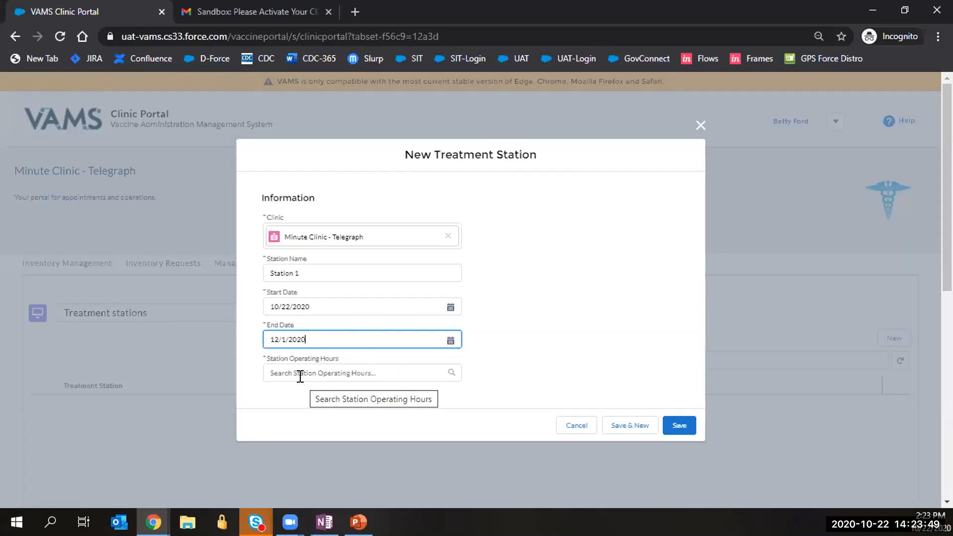
pyautogui.click(301, 371)
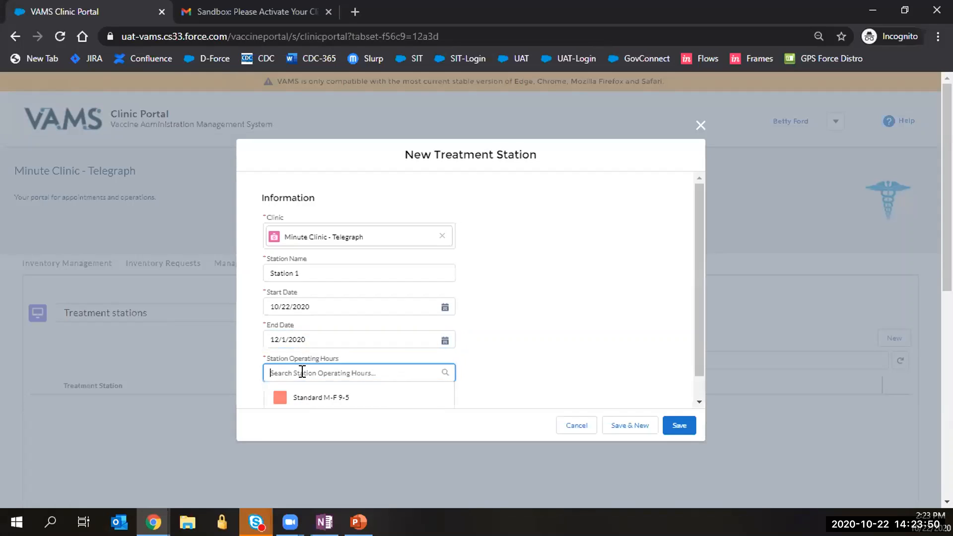
pyautogui.scroll(-3, 336, 372)
pyautogui.click(332, 377)
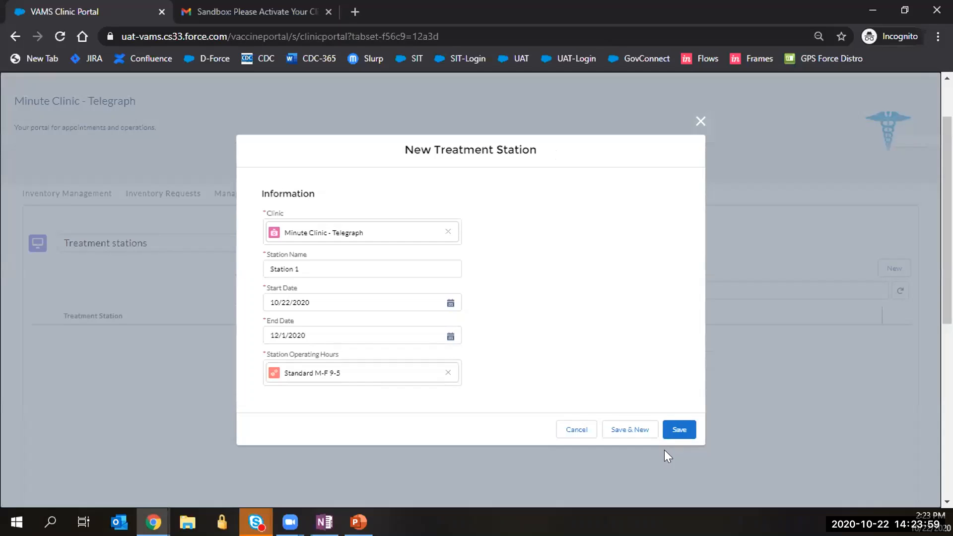
pyautogui.click(677, 430)
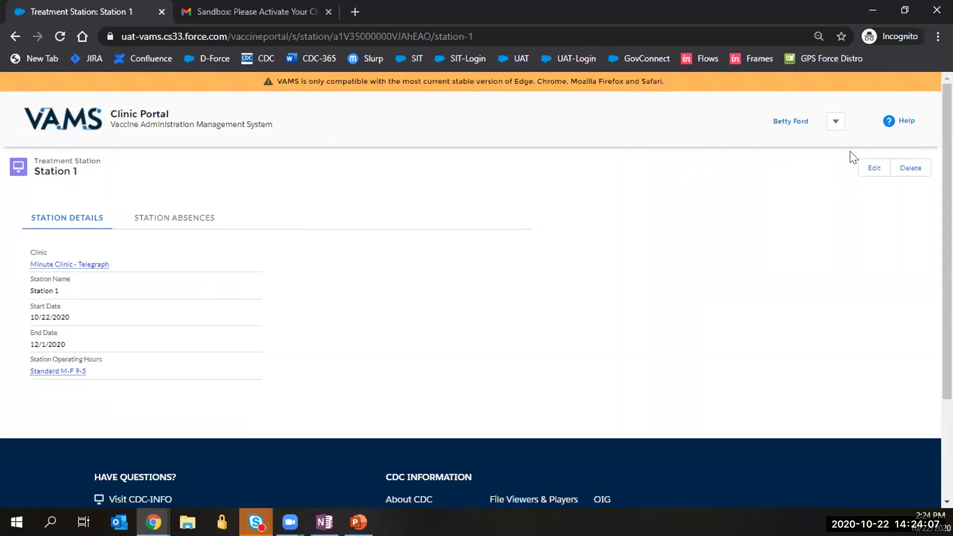
# Go back to the Telegraph portal's Clinic Absences tab and start a new clinic absence.
pyautogui.click(97, 125)
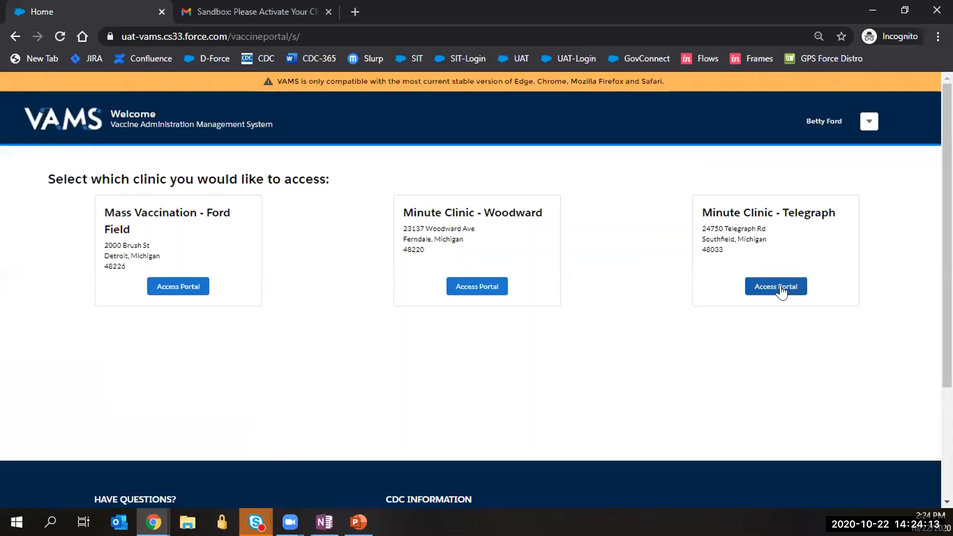
pyautogui.click(780, 292)
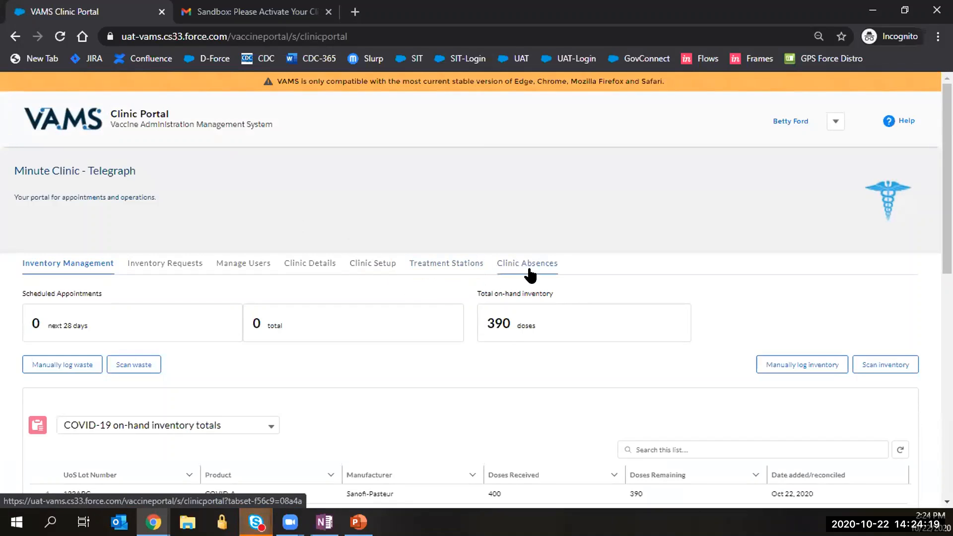
pyautogui.click(509, 268)
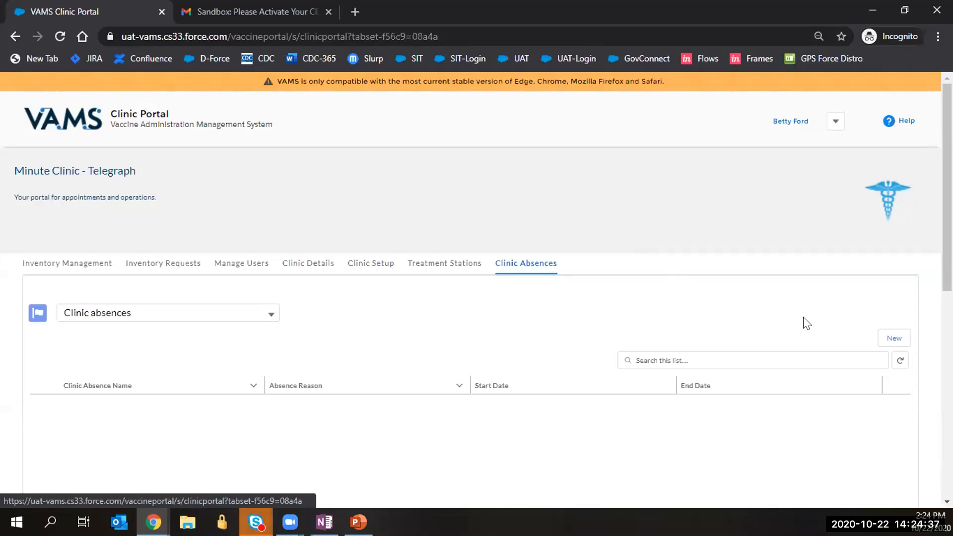
pyautogui.click(898, 339)
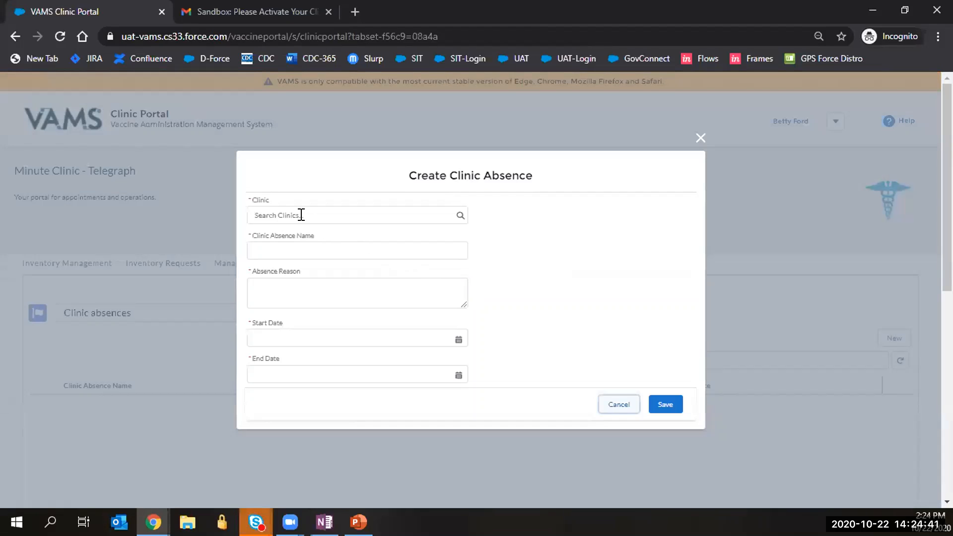
# Choose Minute Clinic - Telegraph and enter 'Thanksgiving Holiday' as the absence name and reason.
pyautogui.click(301, 215)
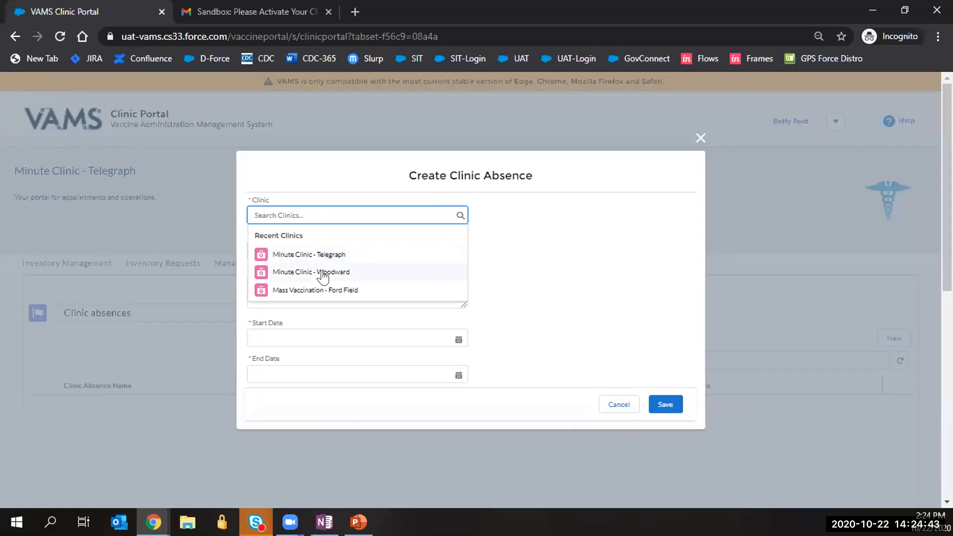
pyautogui.click(325, 254)
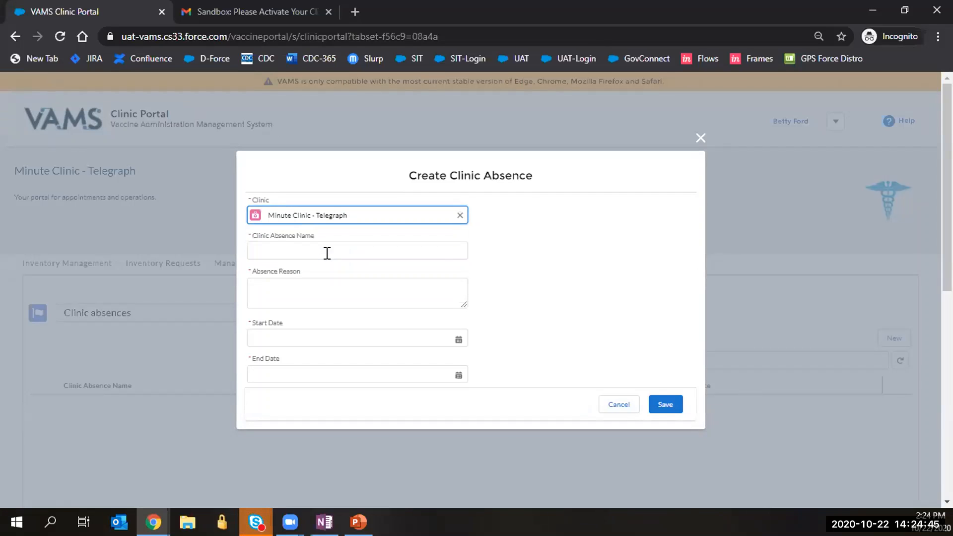
pyautogui.click(335, 248)
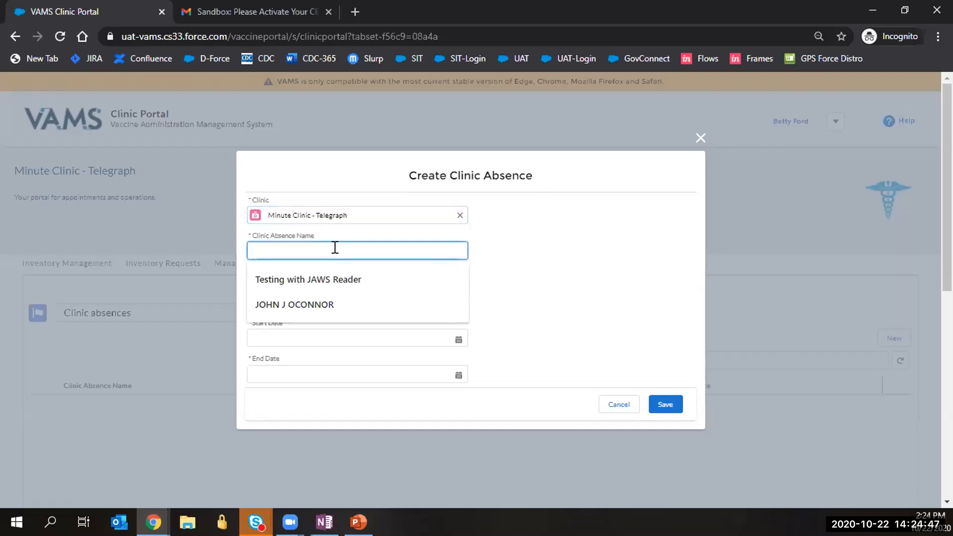
pyautogui.write('Thanksg')
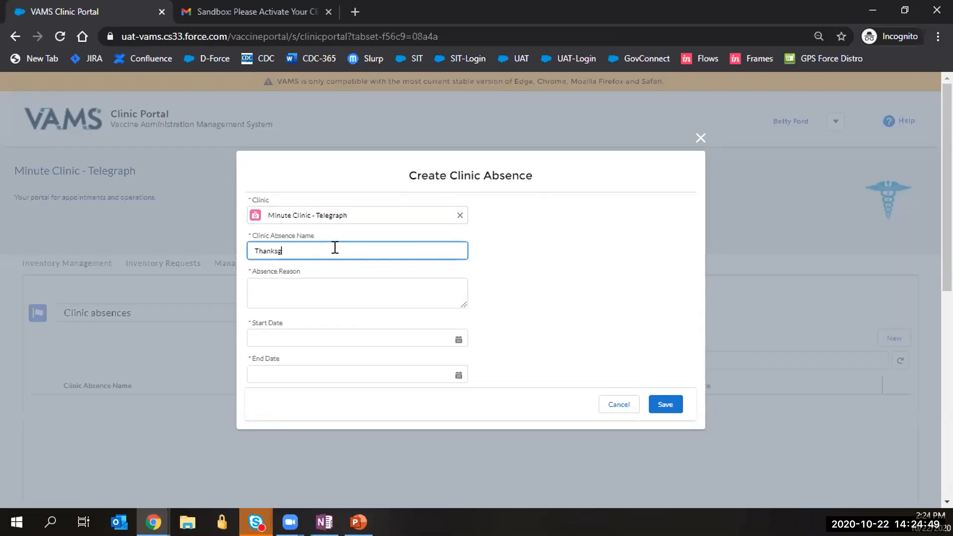
pyautogui.write('iving Holiday')
pyautogui.click(355, 276)
pyautogui.write('Thanks')
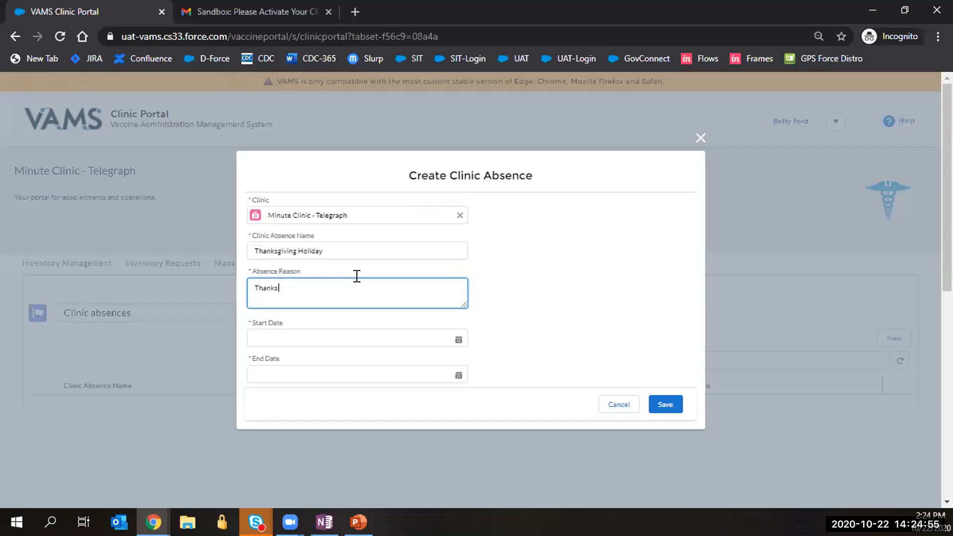
pyautogui.write('giving Holiday')
# Set the absence to run Nov 25 to Nov 27, 2020, then save it.
pyautogui.click(355, 336)
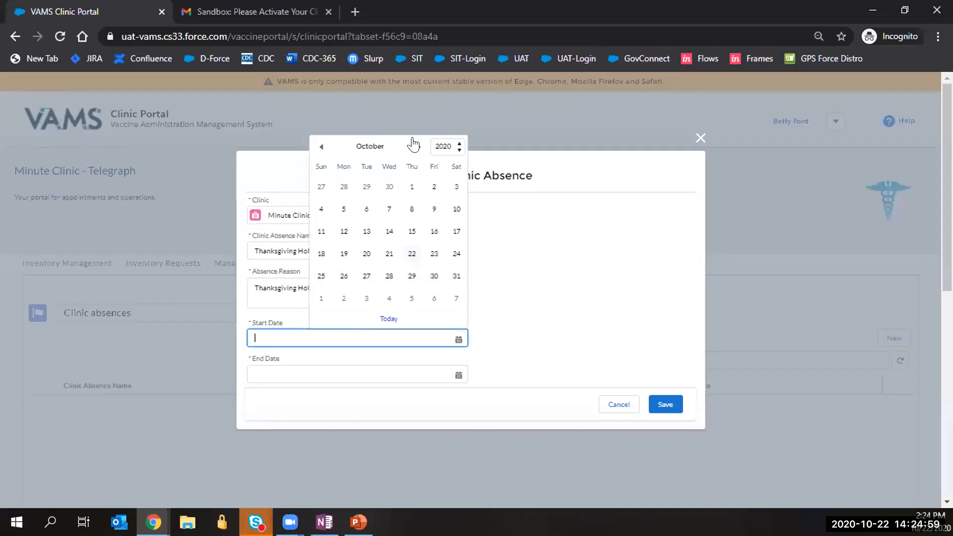
pyautogui.click(418, 147)
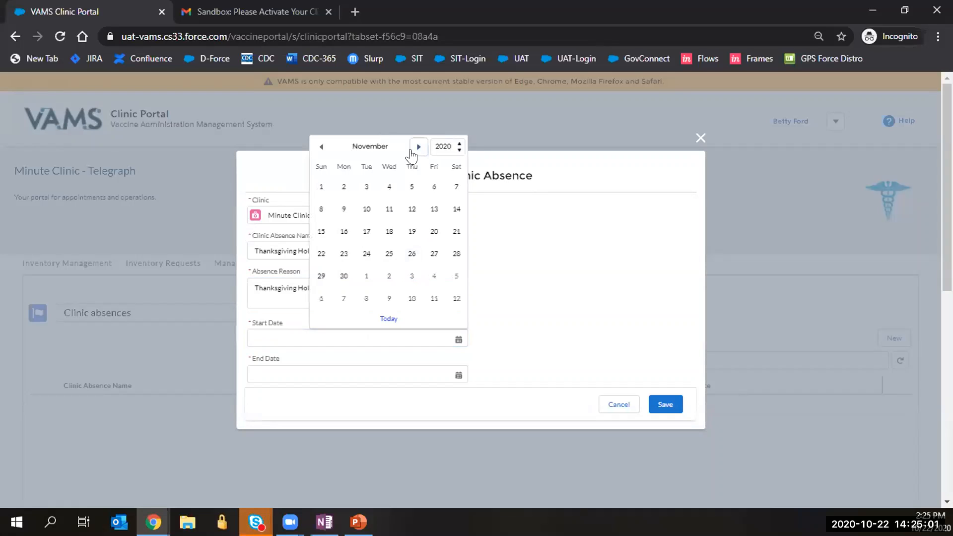
pyautogui.click(388, 255)
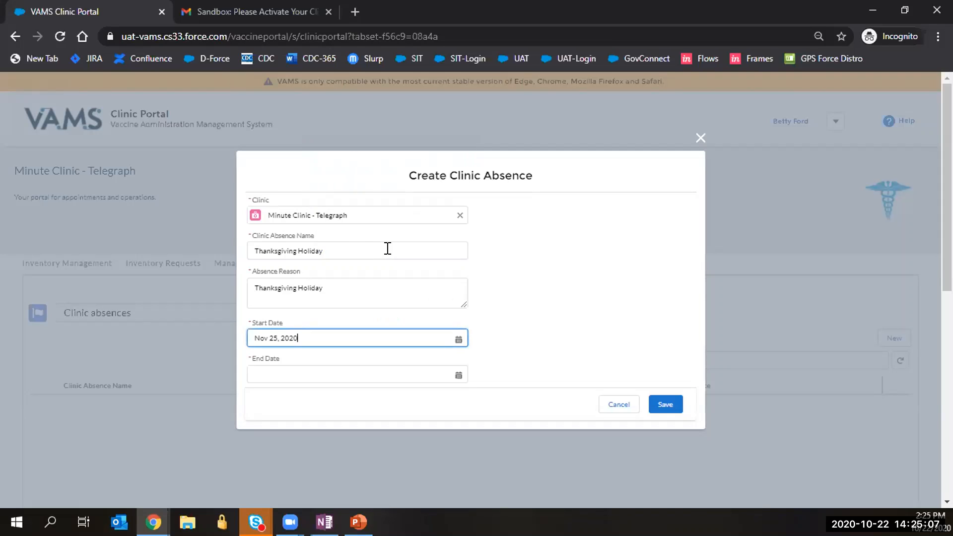
pyautogui.press('Tab')
pyautogui.click(432, 292)
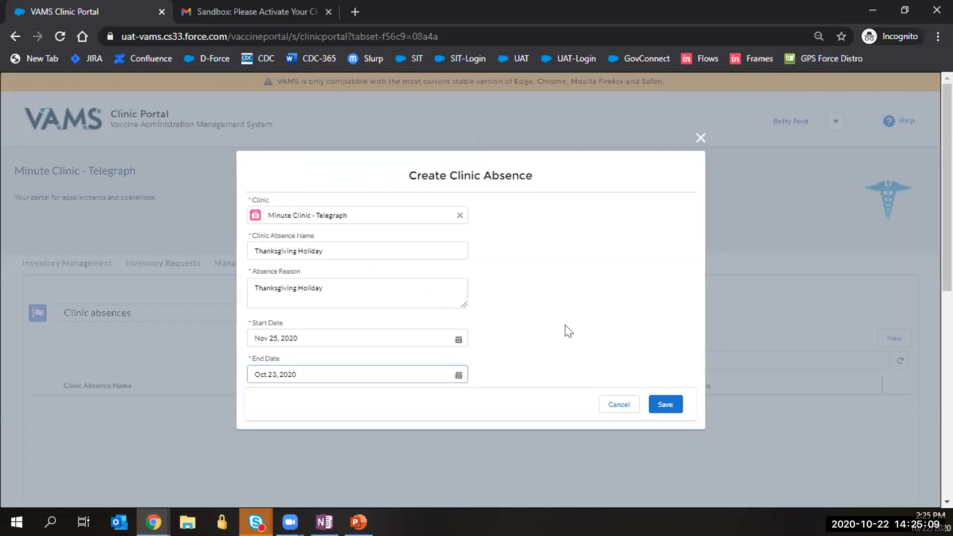
pyautogui.click(454, 373)
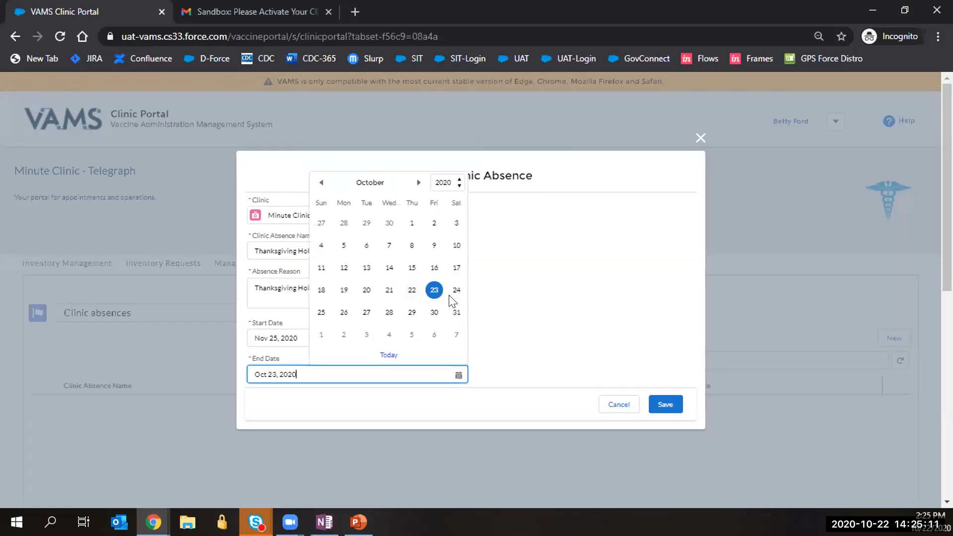
pyautogui.click(418, 182)
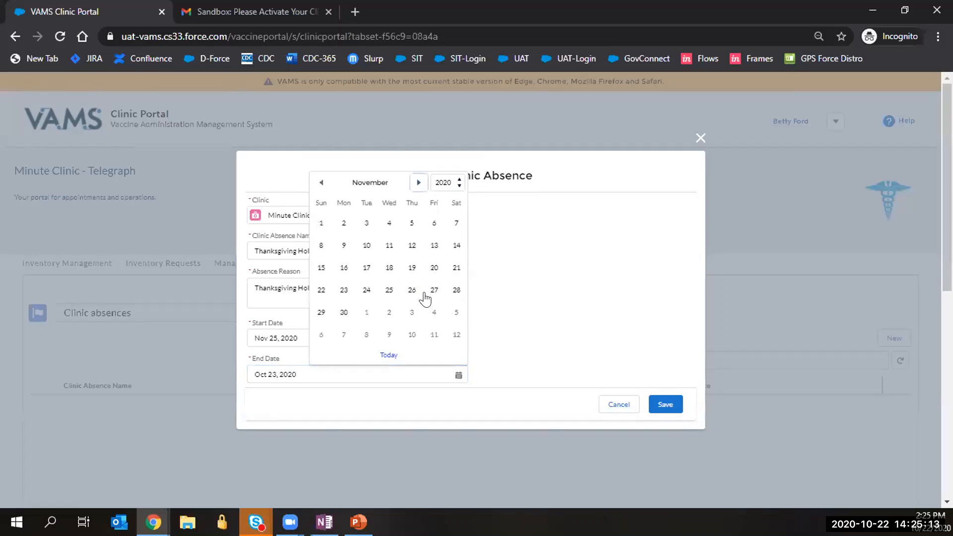
pyautogui.click(431, 291)
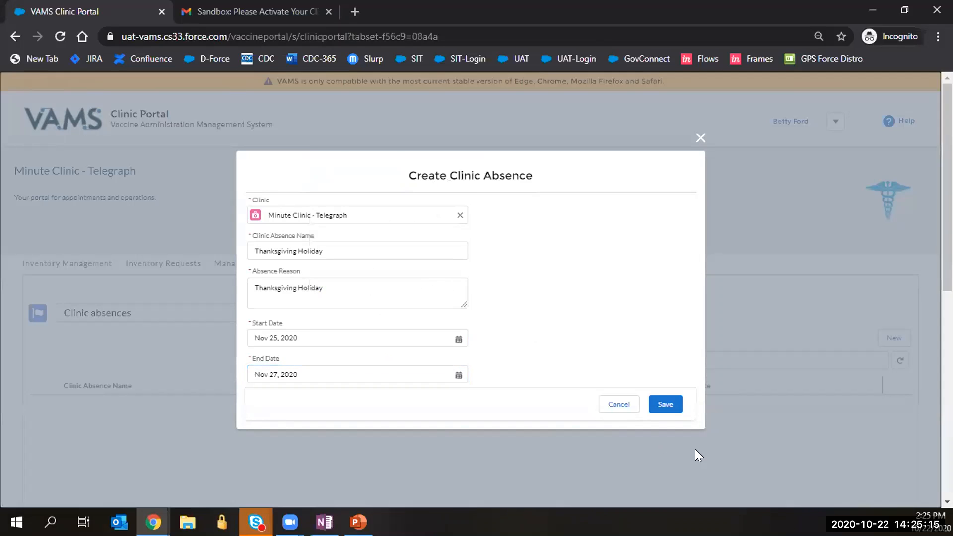
pyautogui.click(665, 405)
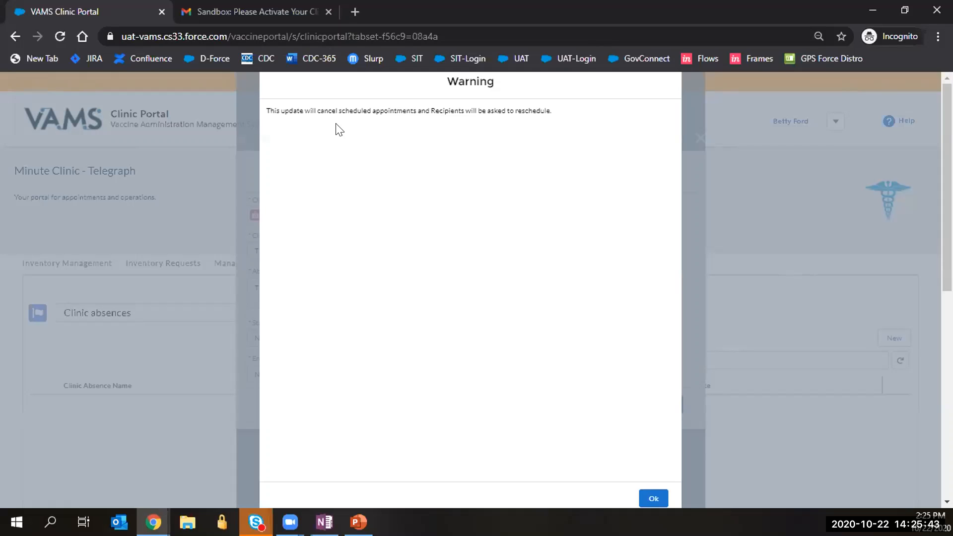
# Accept the appointment-cancellation warning and save the Thanksgiving Holiday absence.
pyautogui.click(651, 499)
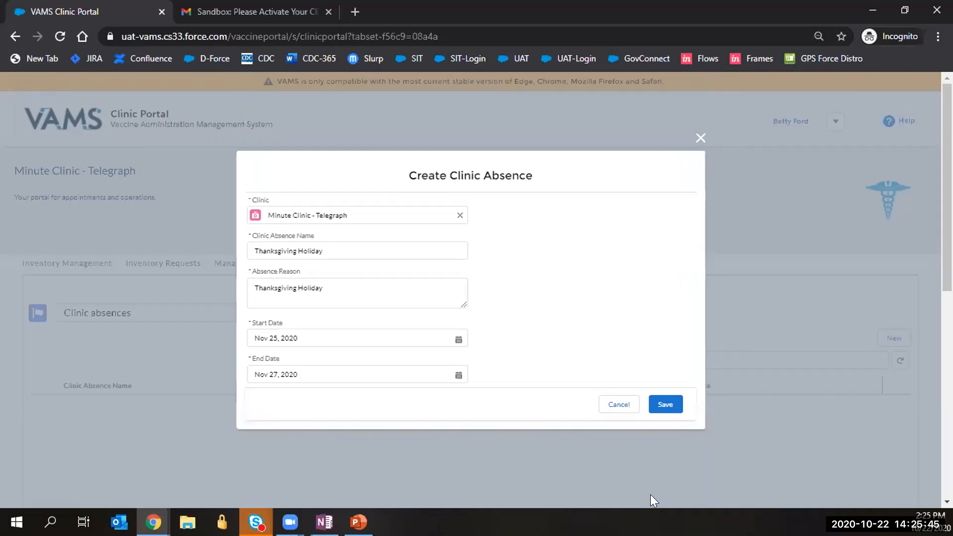
pyautogui.click(660, 405)
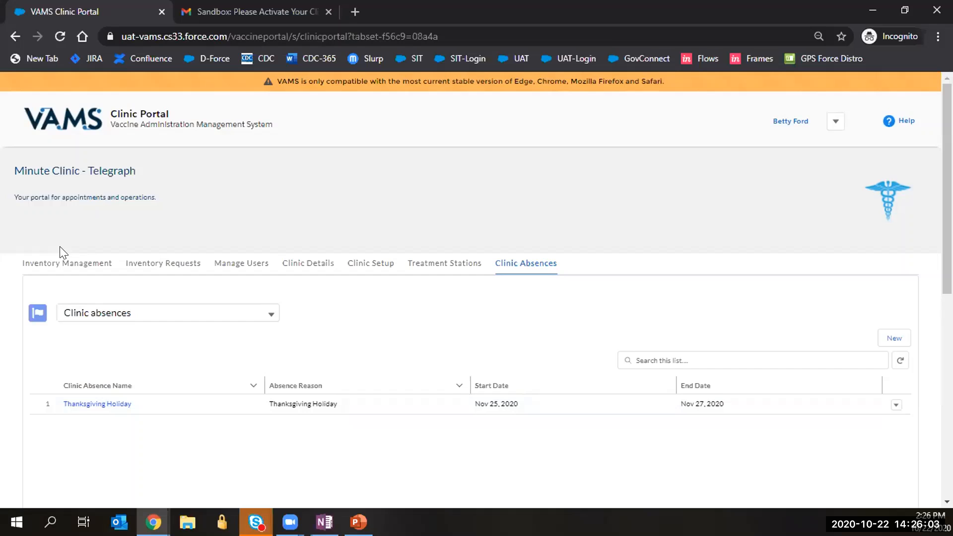
# Leave the clinic's Inventory Management view and advance the presentation to the Questions? slide.
pyautogui.click(62, 263)
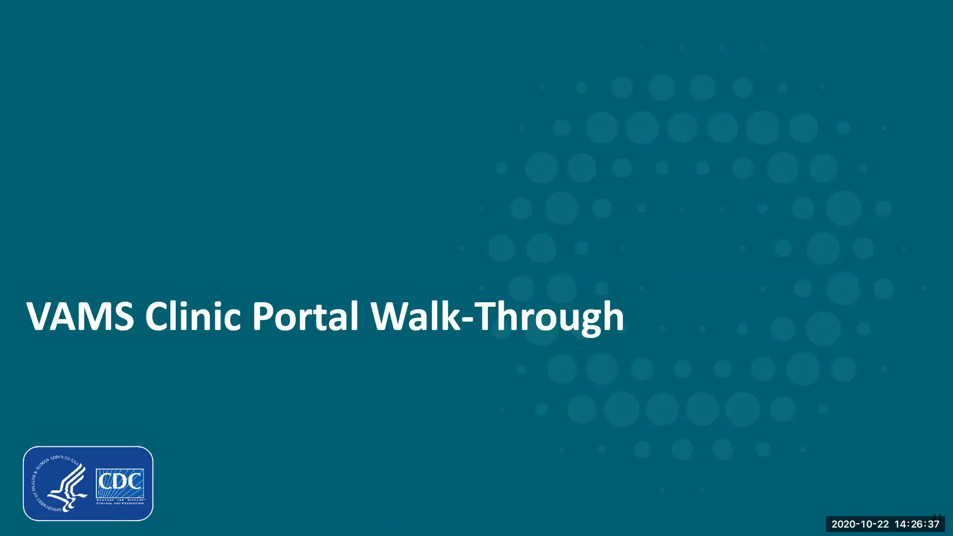
pyautogui.press('Right')
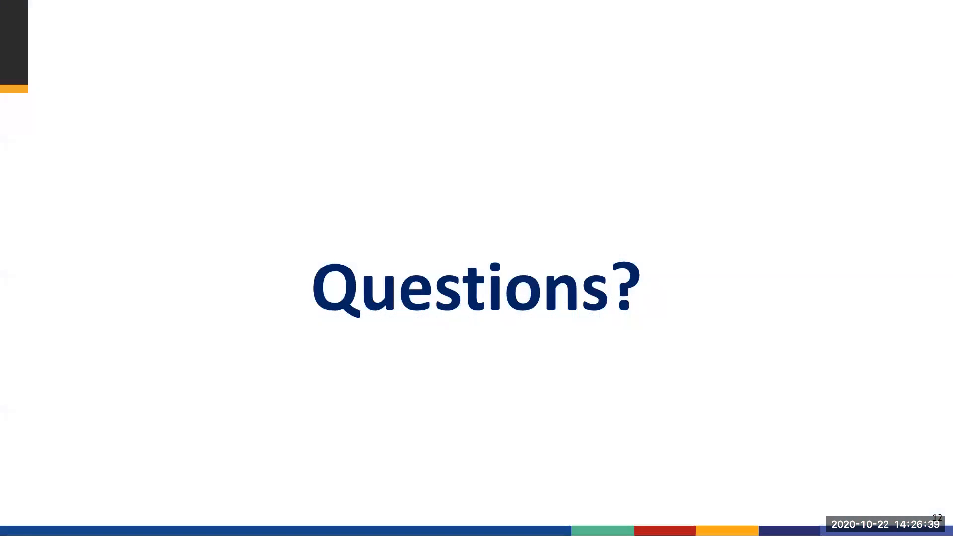